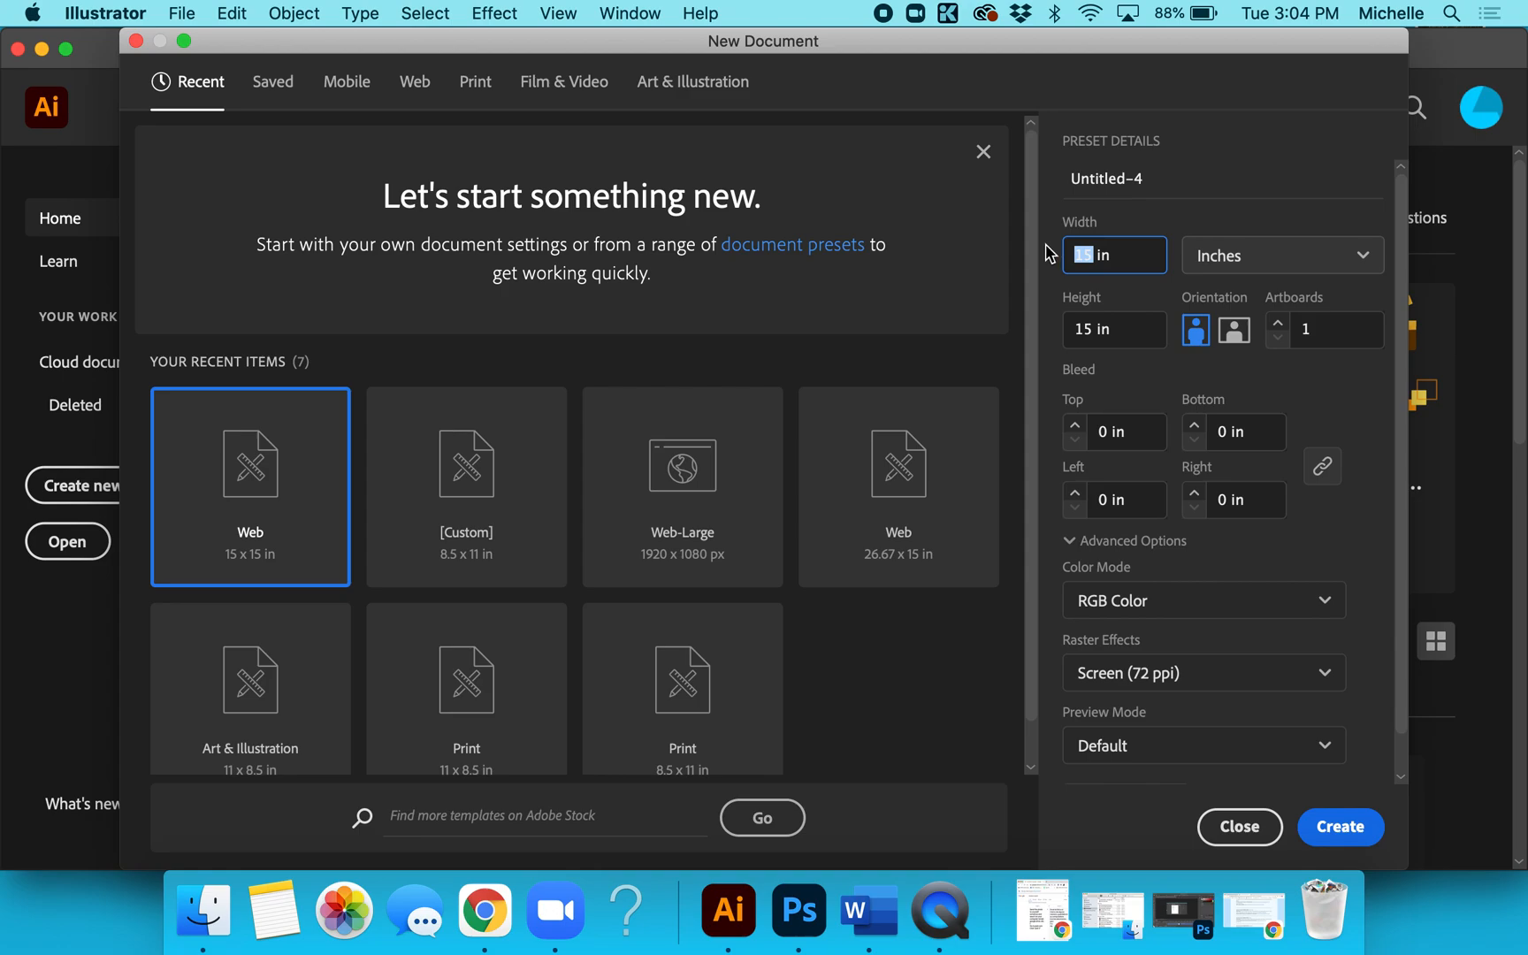
# - Create a new portrait document 8.5 in wide and 11 in high
pyautogui.press('BackSpace')
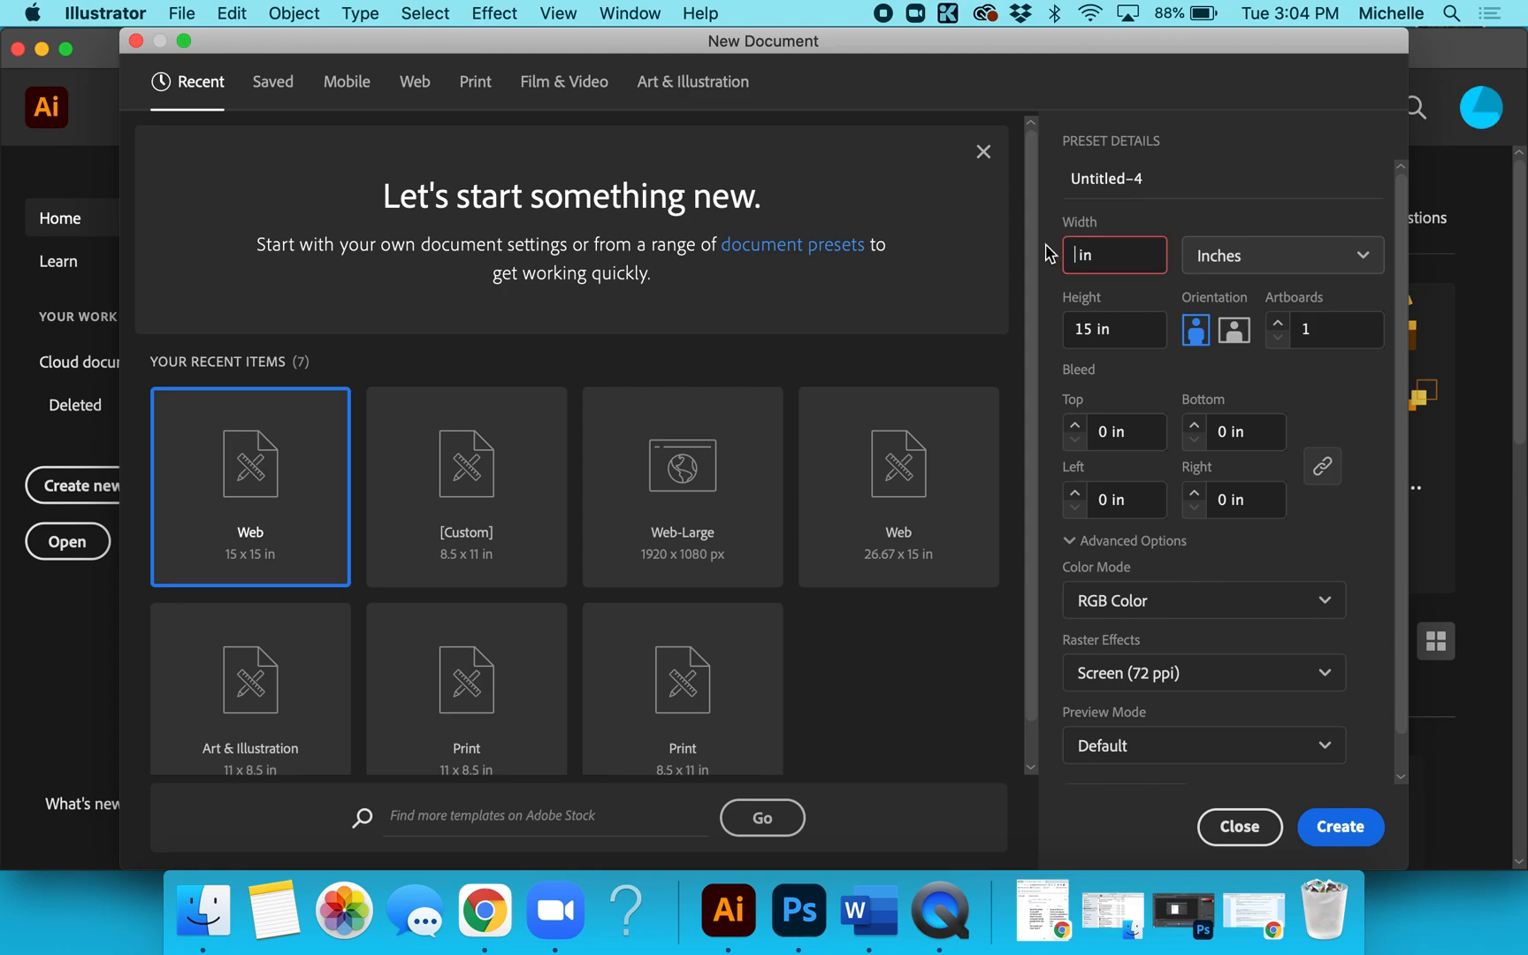
pyautogui.write('8.5')
pyautogui.click(1097, 330)
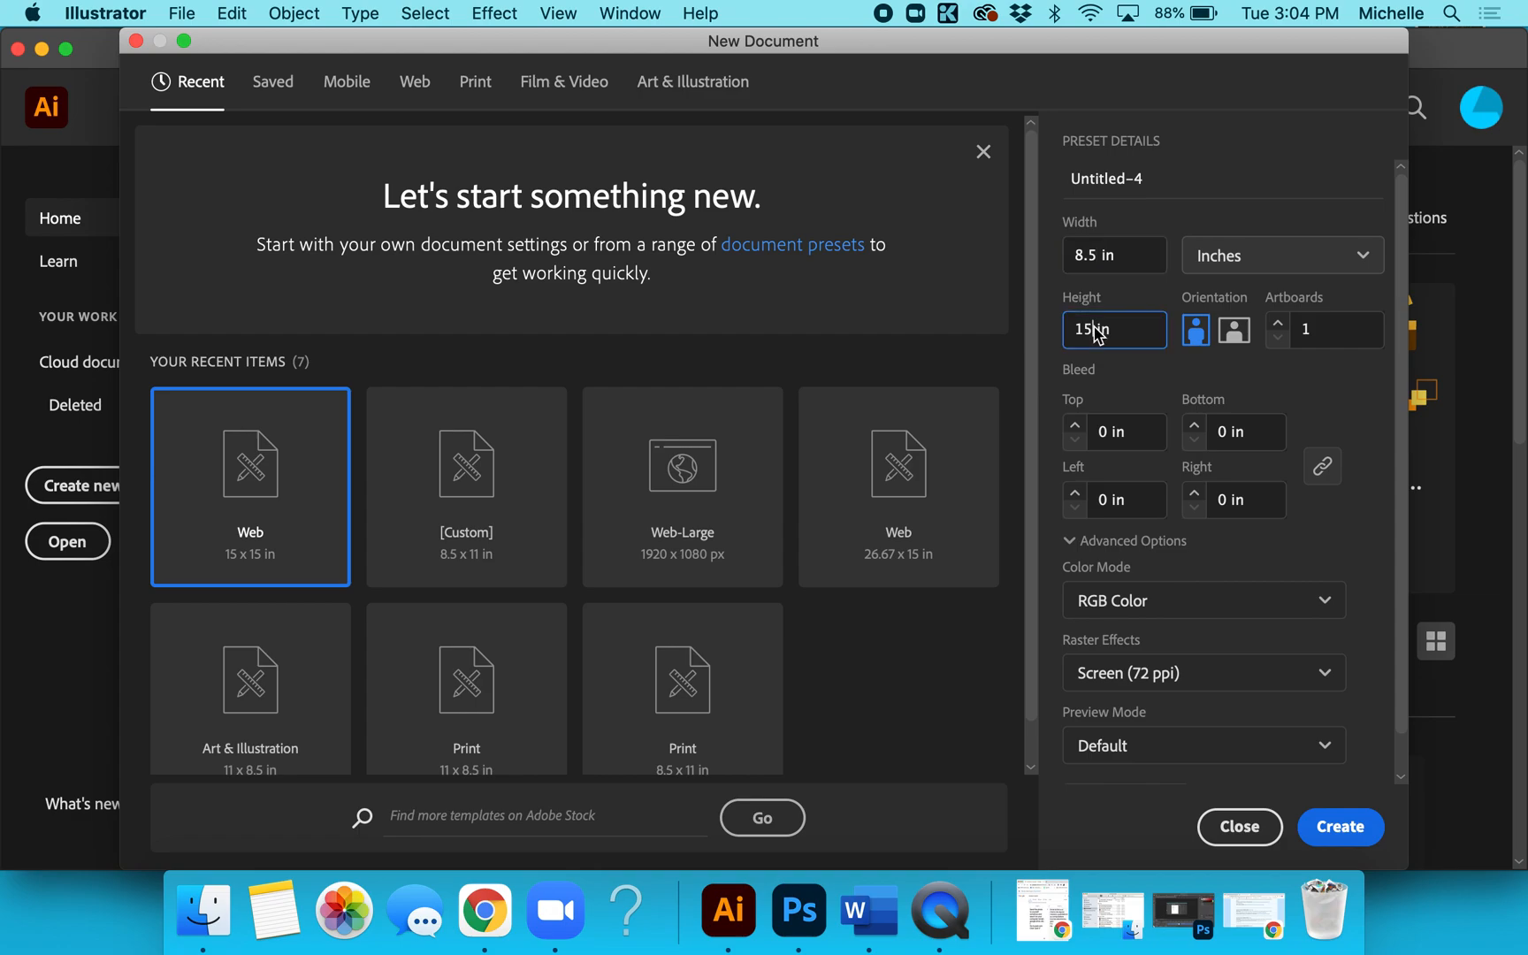
pyautogui.press('BackSpace')
pyautogui.write('1')
pyautogui.click(1340, 829)
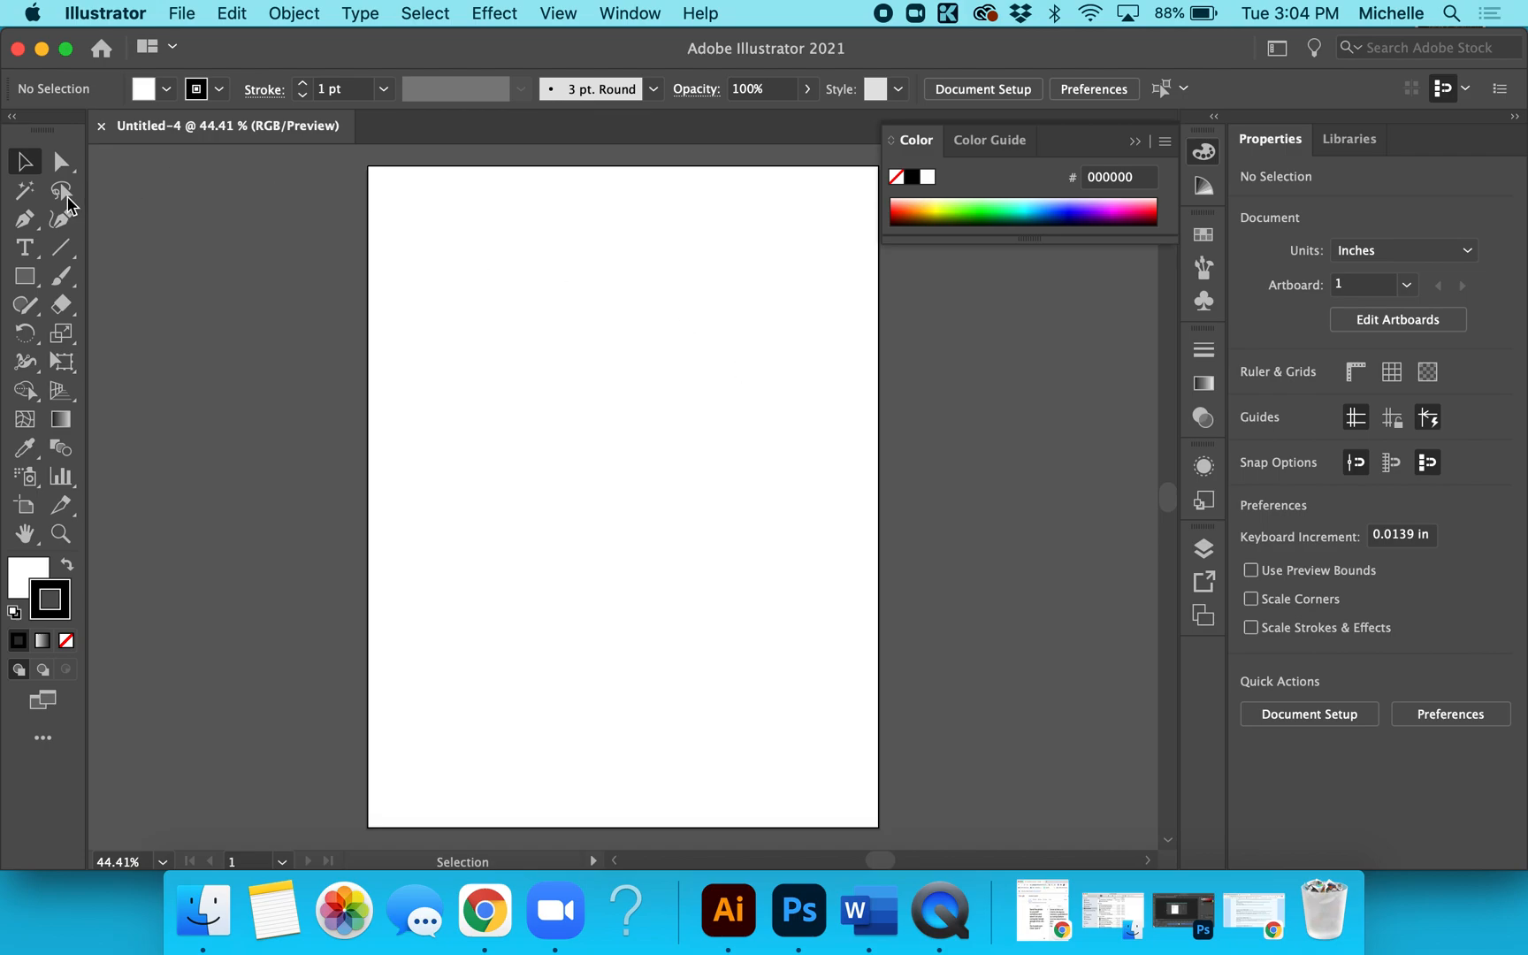
# - Set up the Pen tool with no fill and a black stroke
pyautogui.click(26, 219)
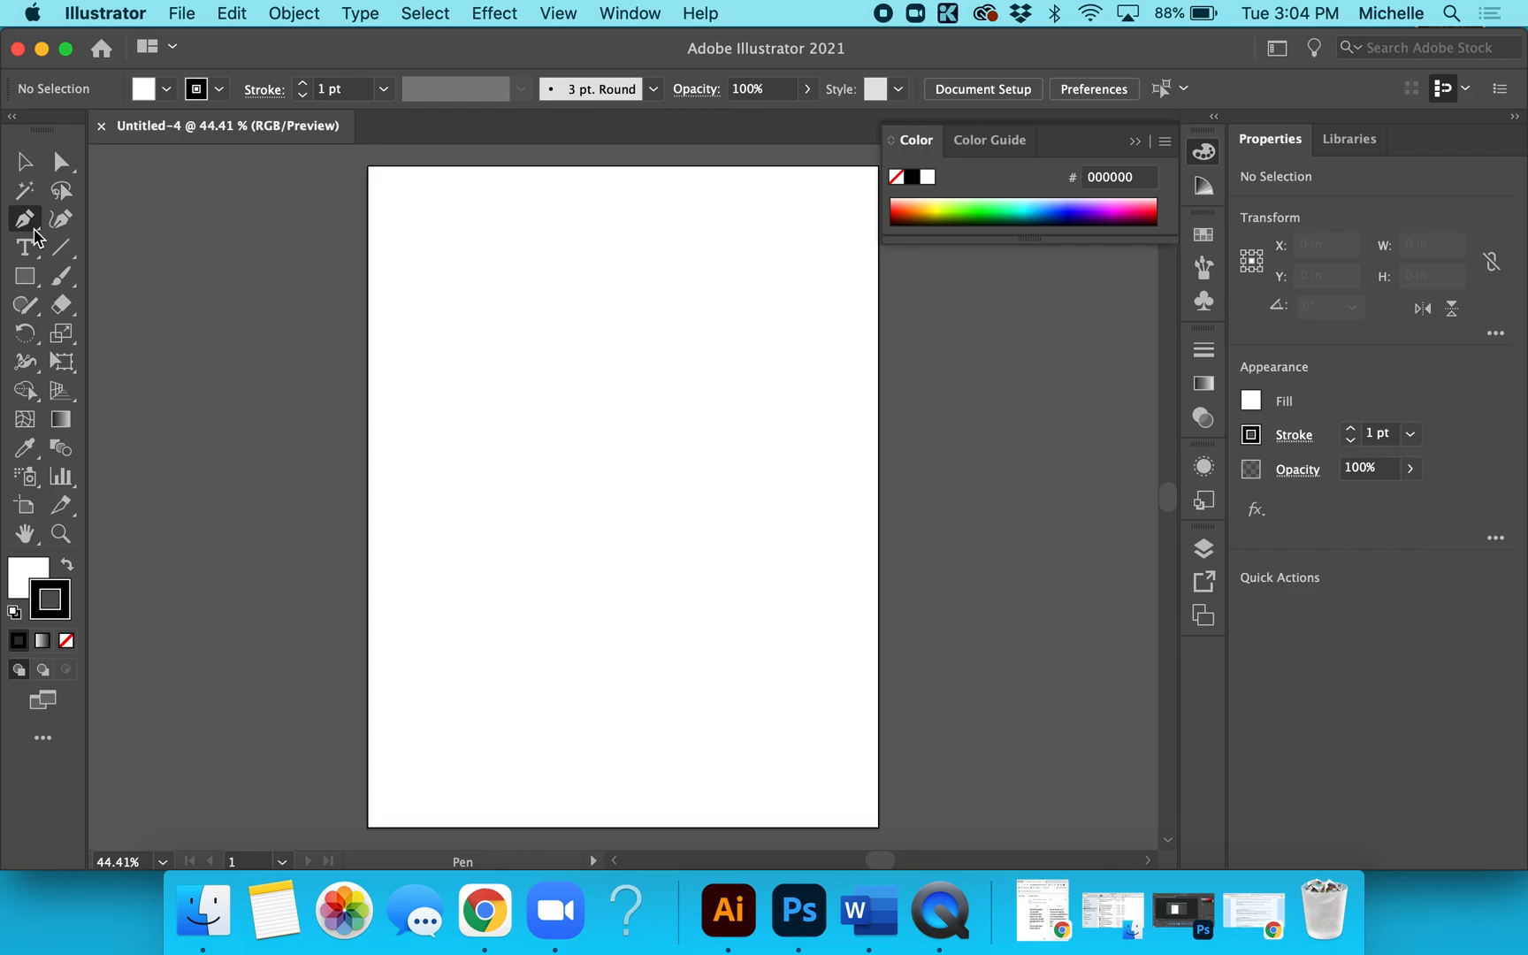
pyautogui.click(59, 610)
pyautogui.click(59, 591)
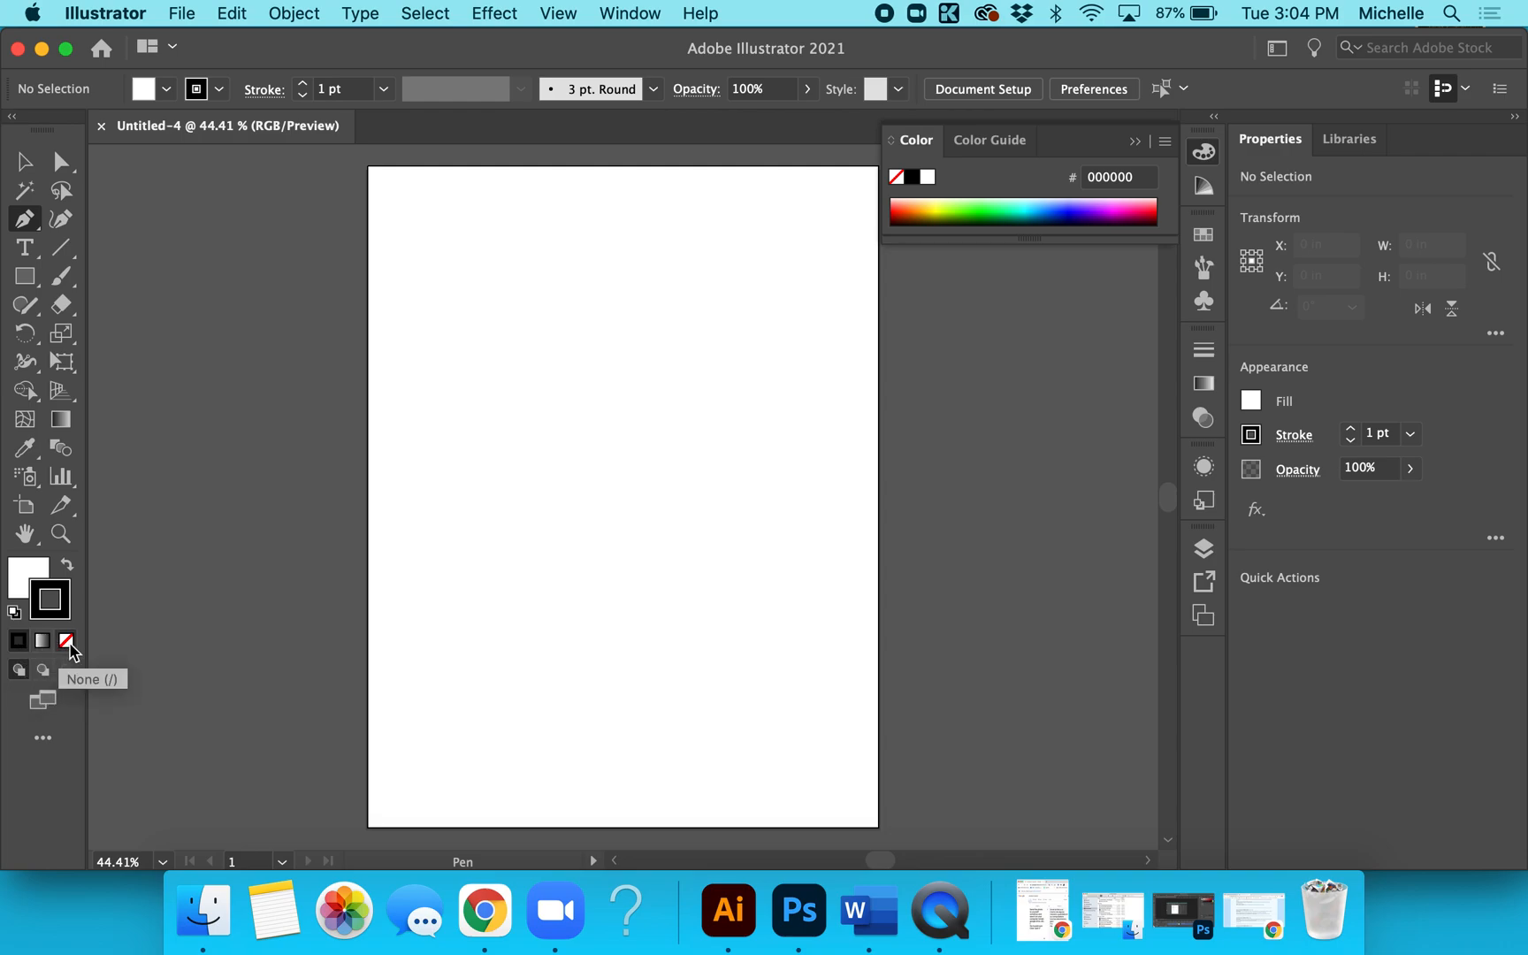
pyautogui.click(30, 577)
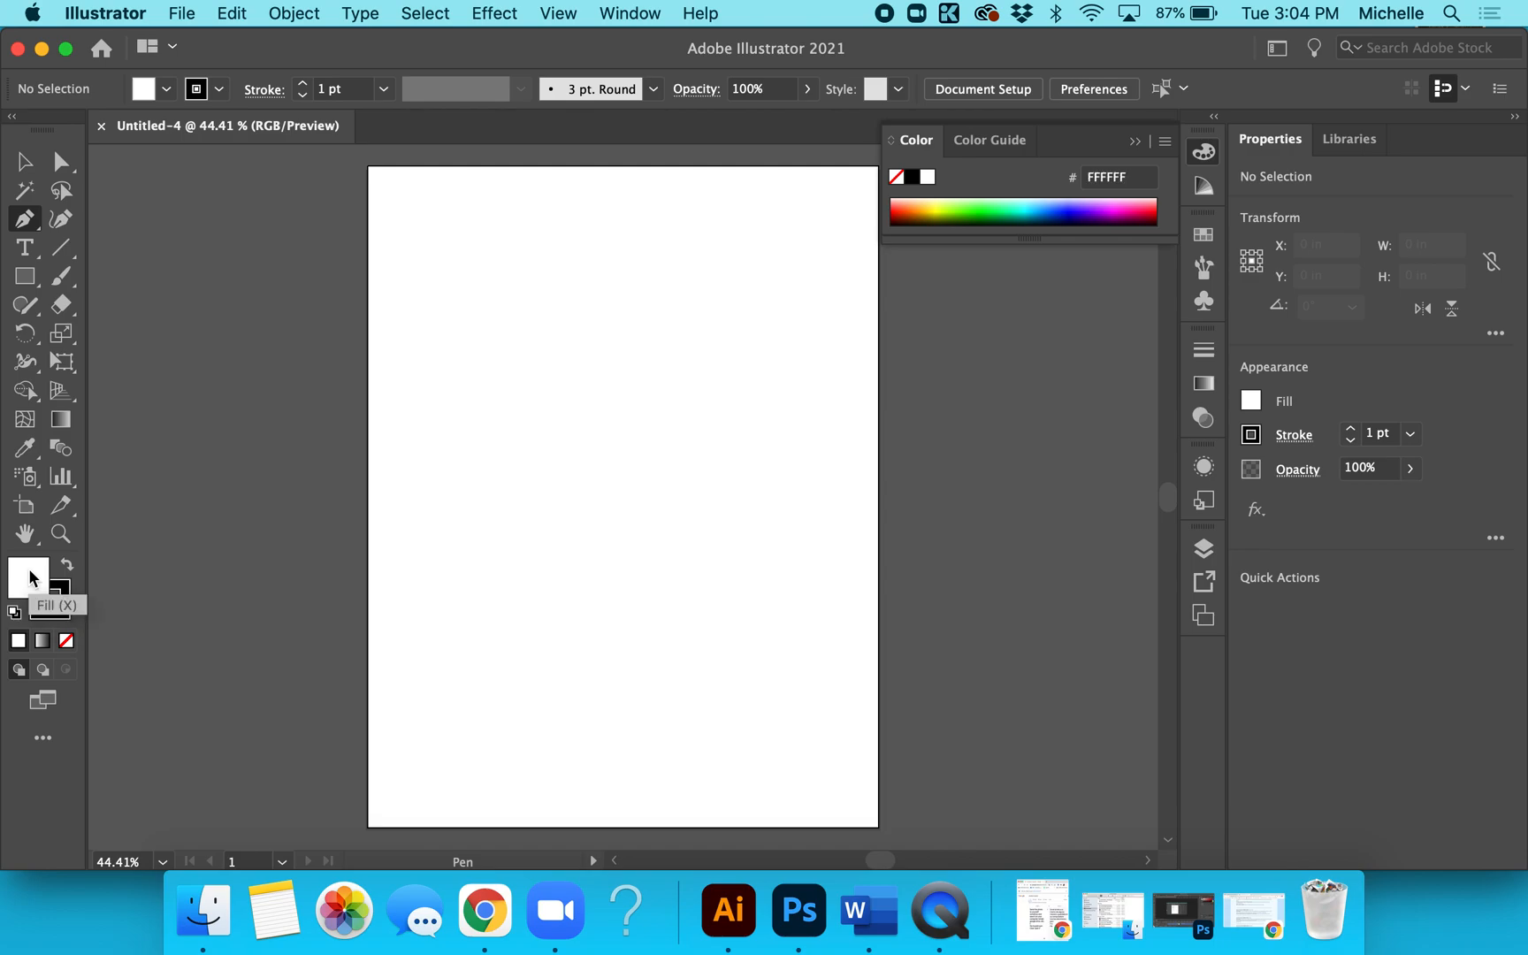
pyautogui.click(69, 641)
pyautogui.click(67, 617)
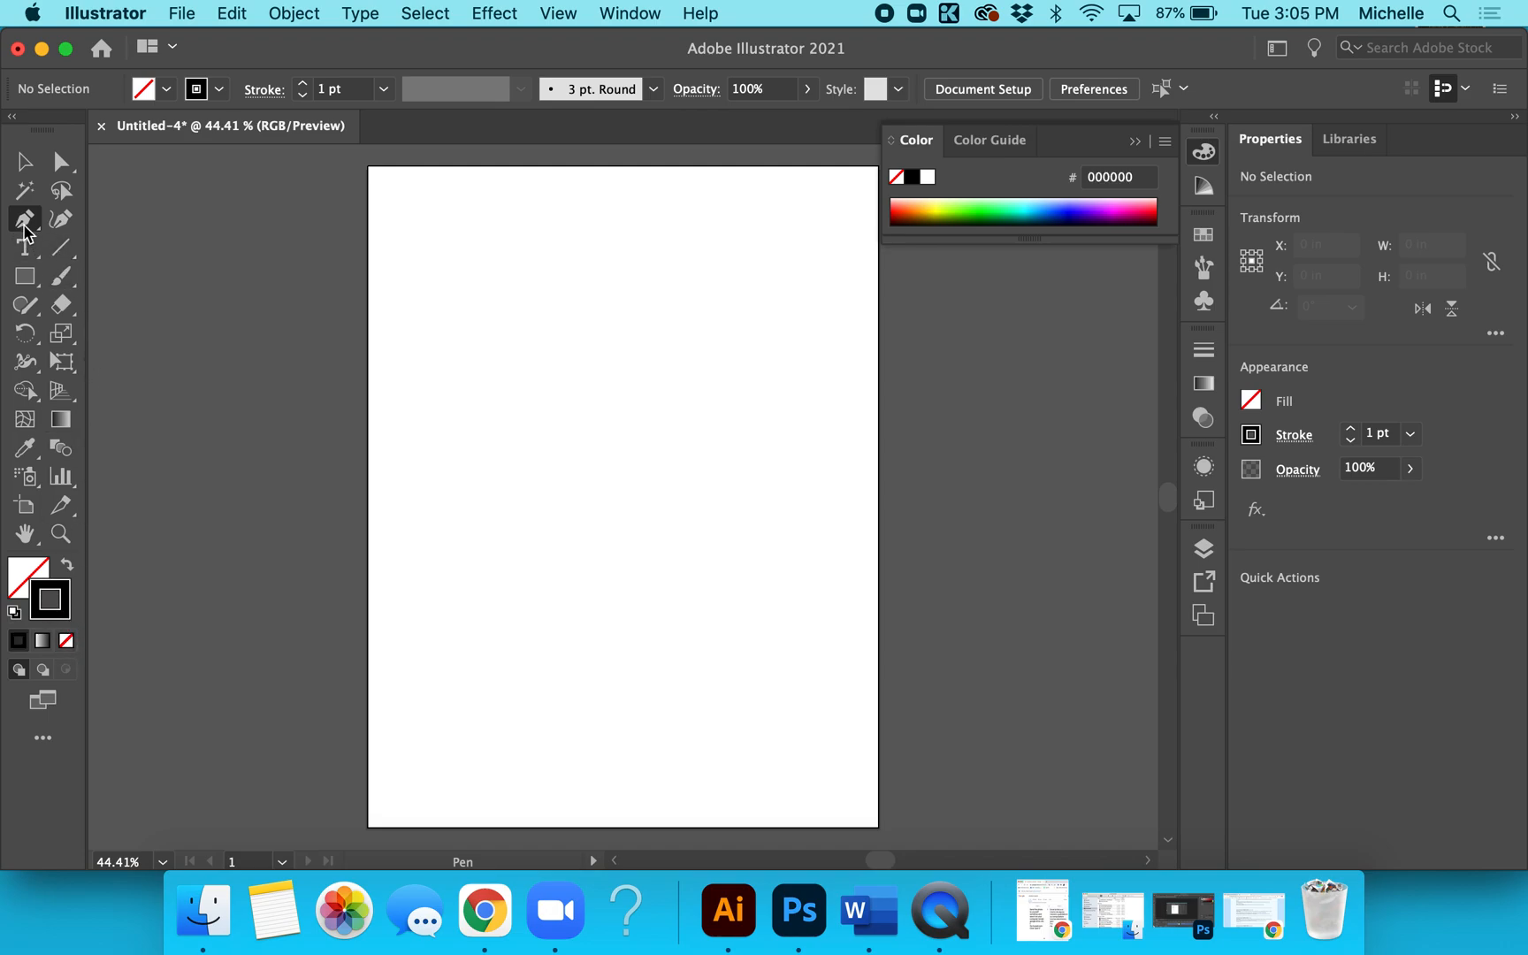
# - Draw a closed rectangle about 1.76 by 1.07 in with the Pen tool in the artboard's upper left area
pyautogui.click(429, 297)
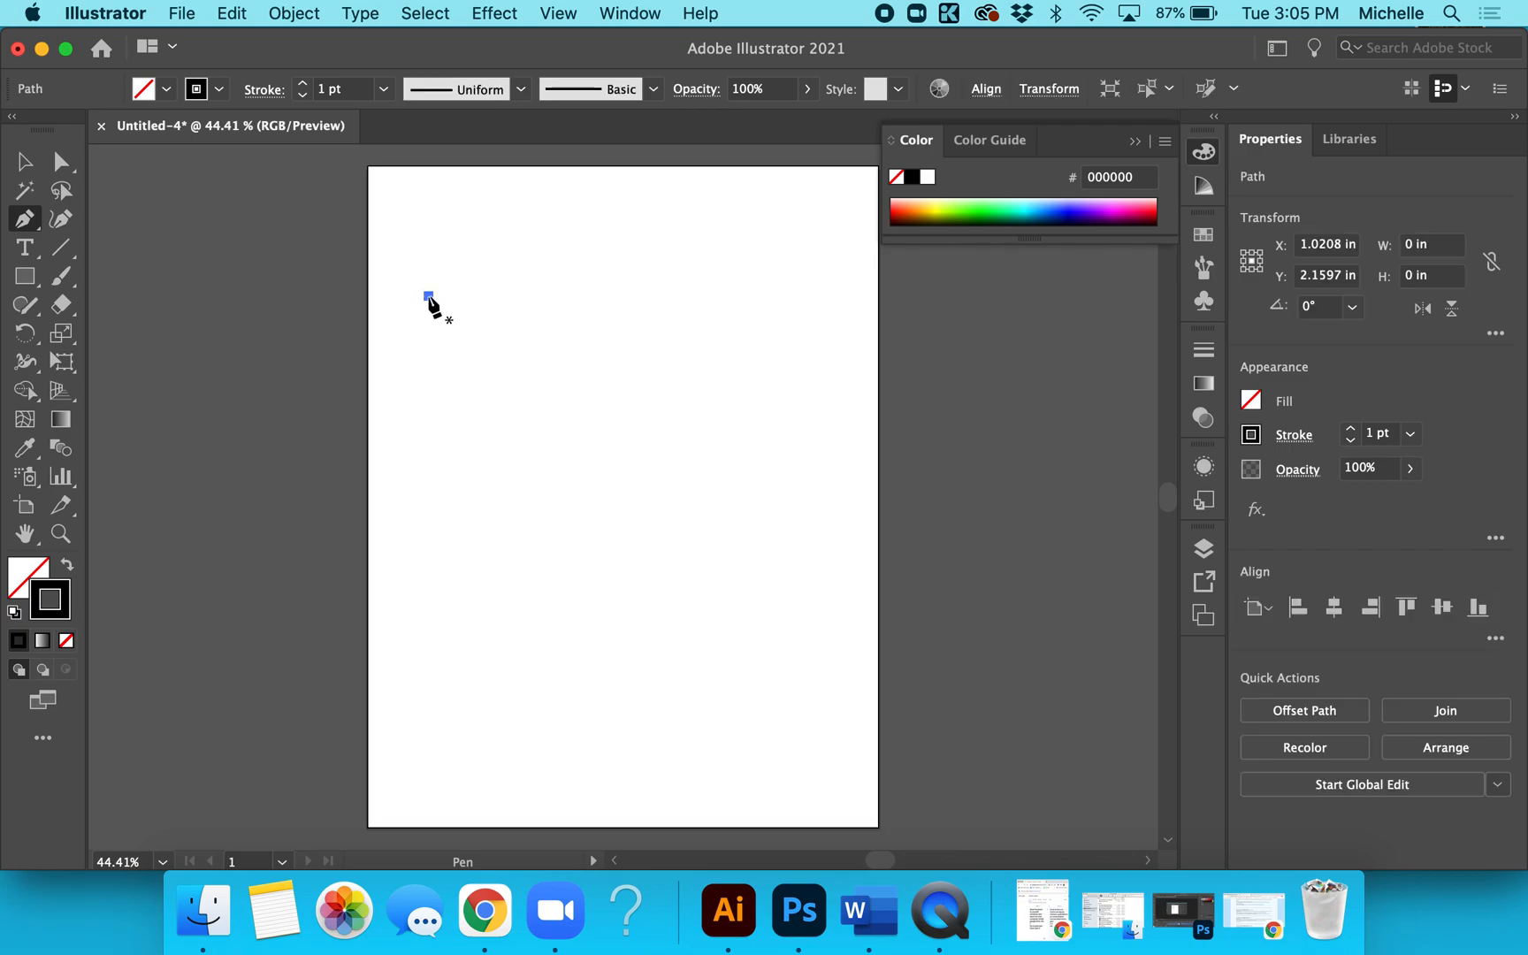
pyautogui.click(534, 297)
pyautogui.click(535, 360)
pyautogui.click(429, 361)
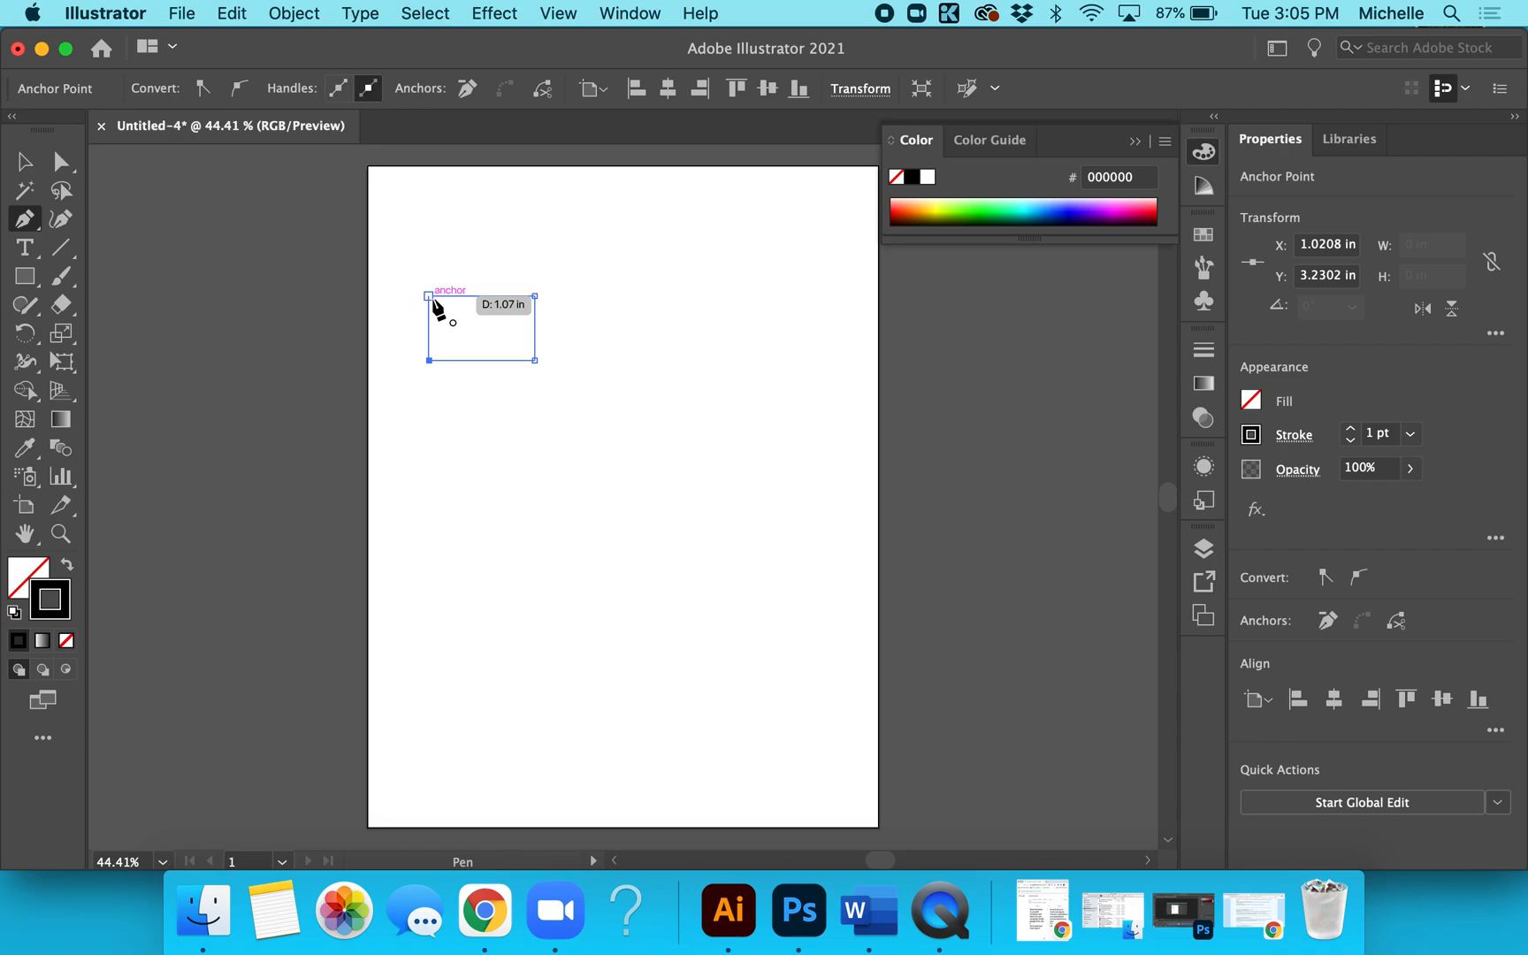
pyautogui.click(430, 297)
# - Draw a closed four-sided shape about 2.2 by 1.84 in with the Pen tool in the artboard's upper right area
pyautogui.click(632, 276)
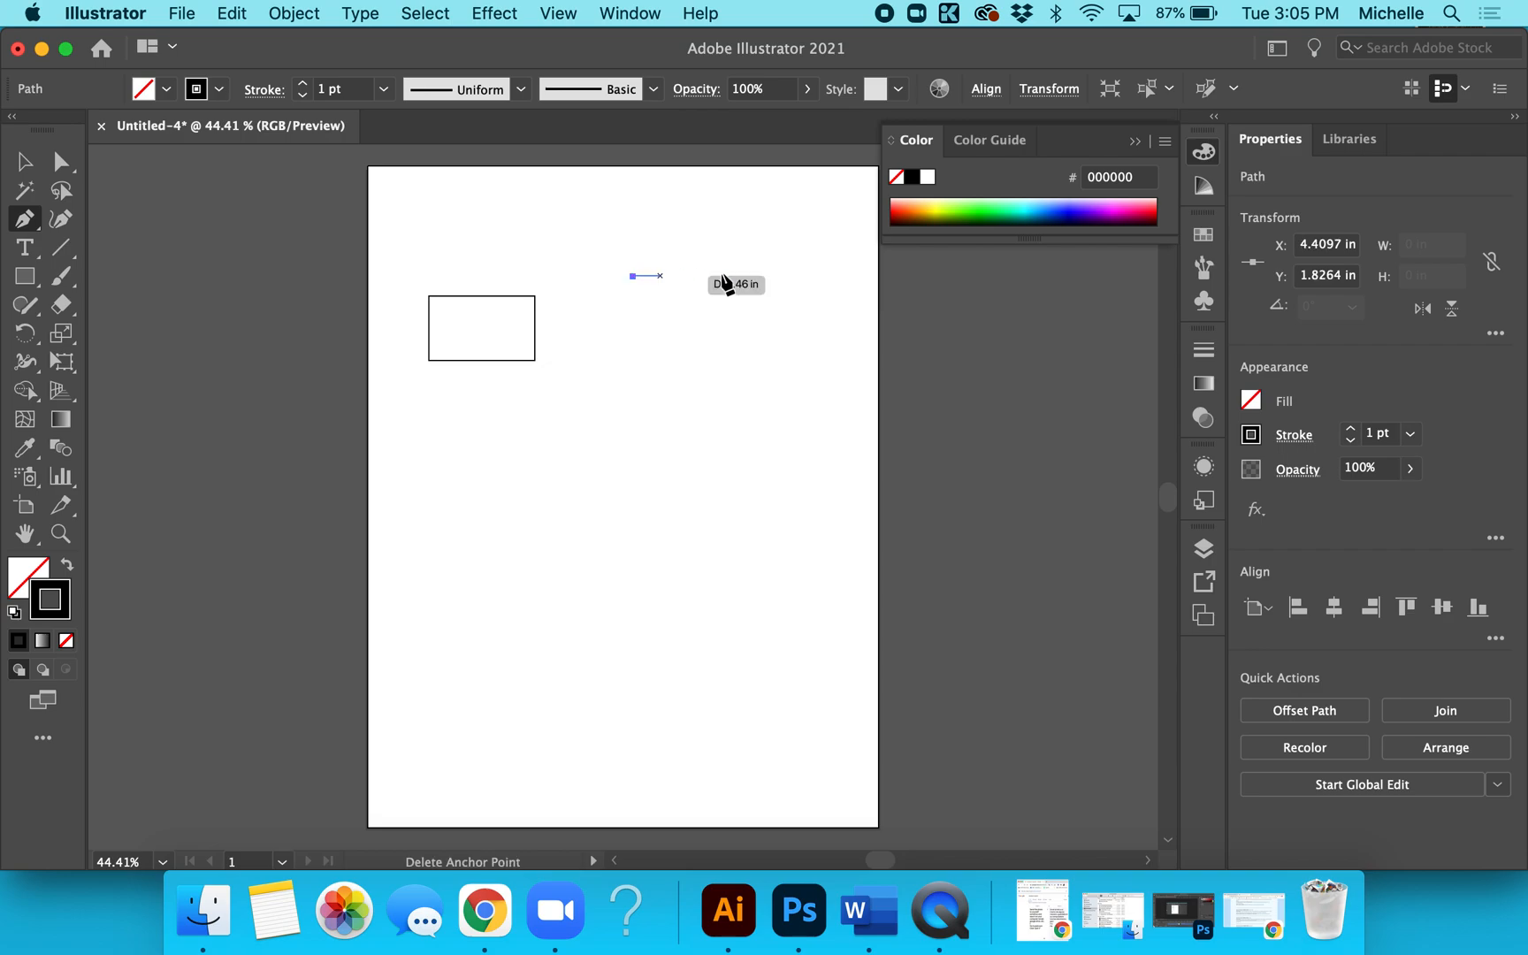
pyautogui.click(765, 276)
pyautogui.click(766, 386)
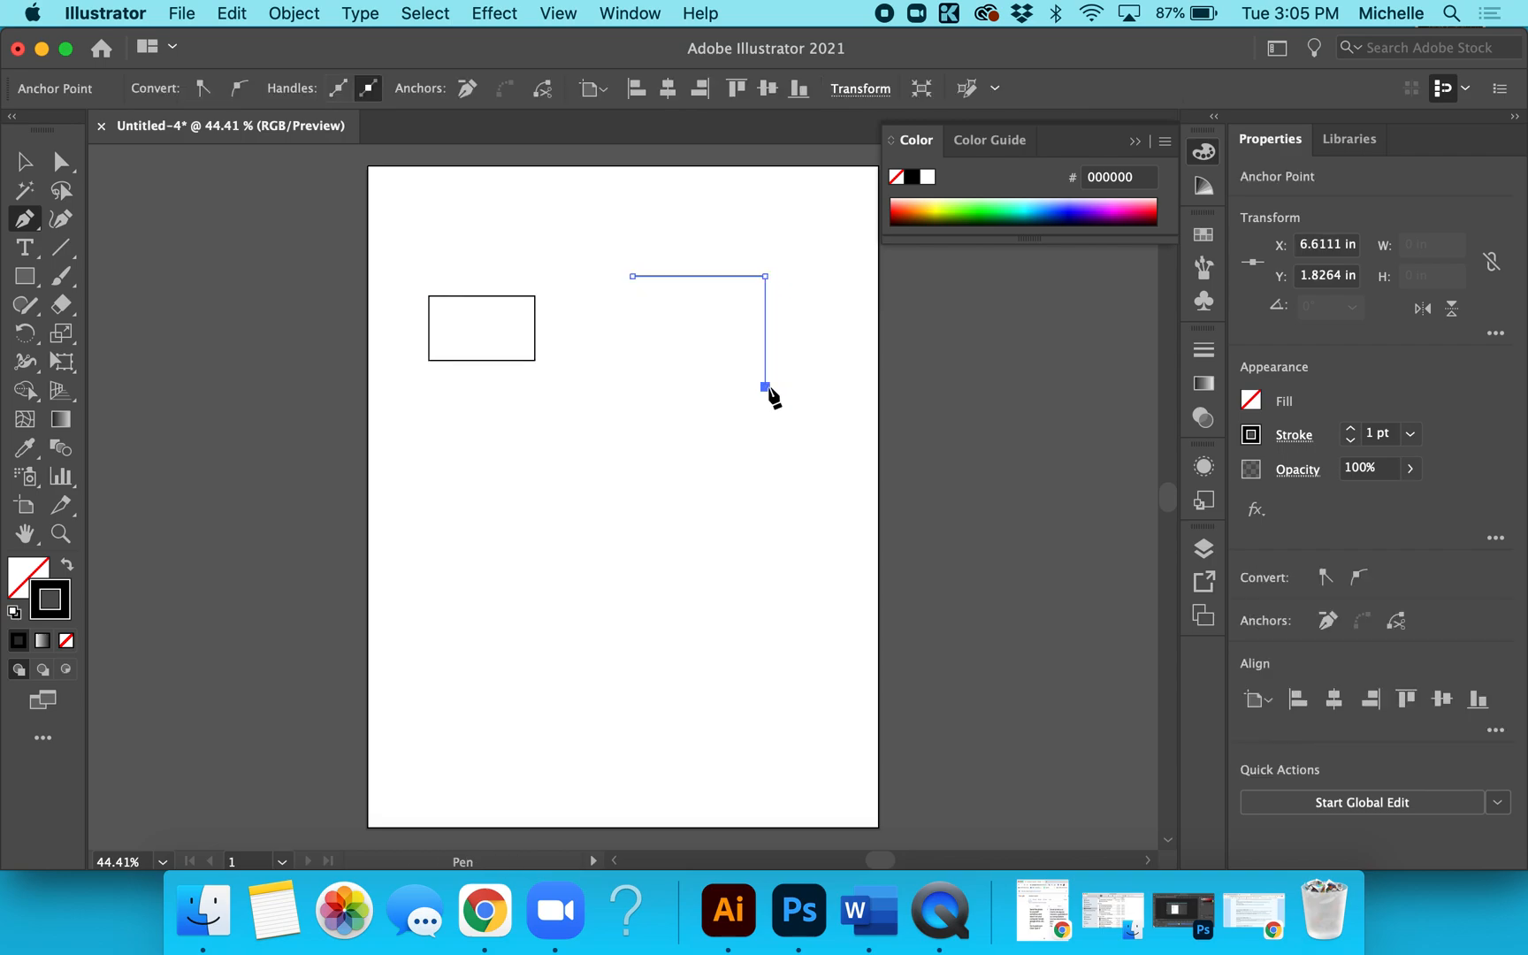
pyautogui.click(639, 387)
pyautogui.click(633, 277)
# - Draw a large tilted four-sided shape about 4.4 by 4.3 in with the Pen tool below the small rectangle
pyautogui.click(418, 497)
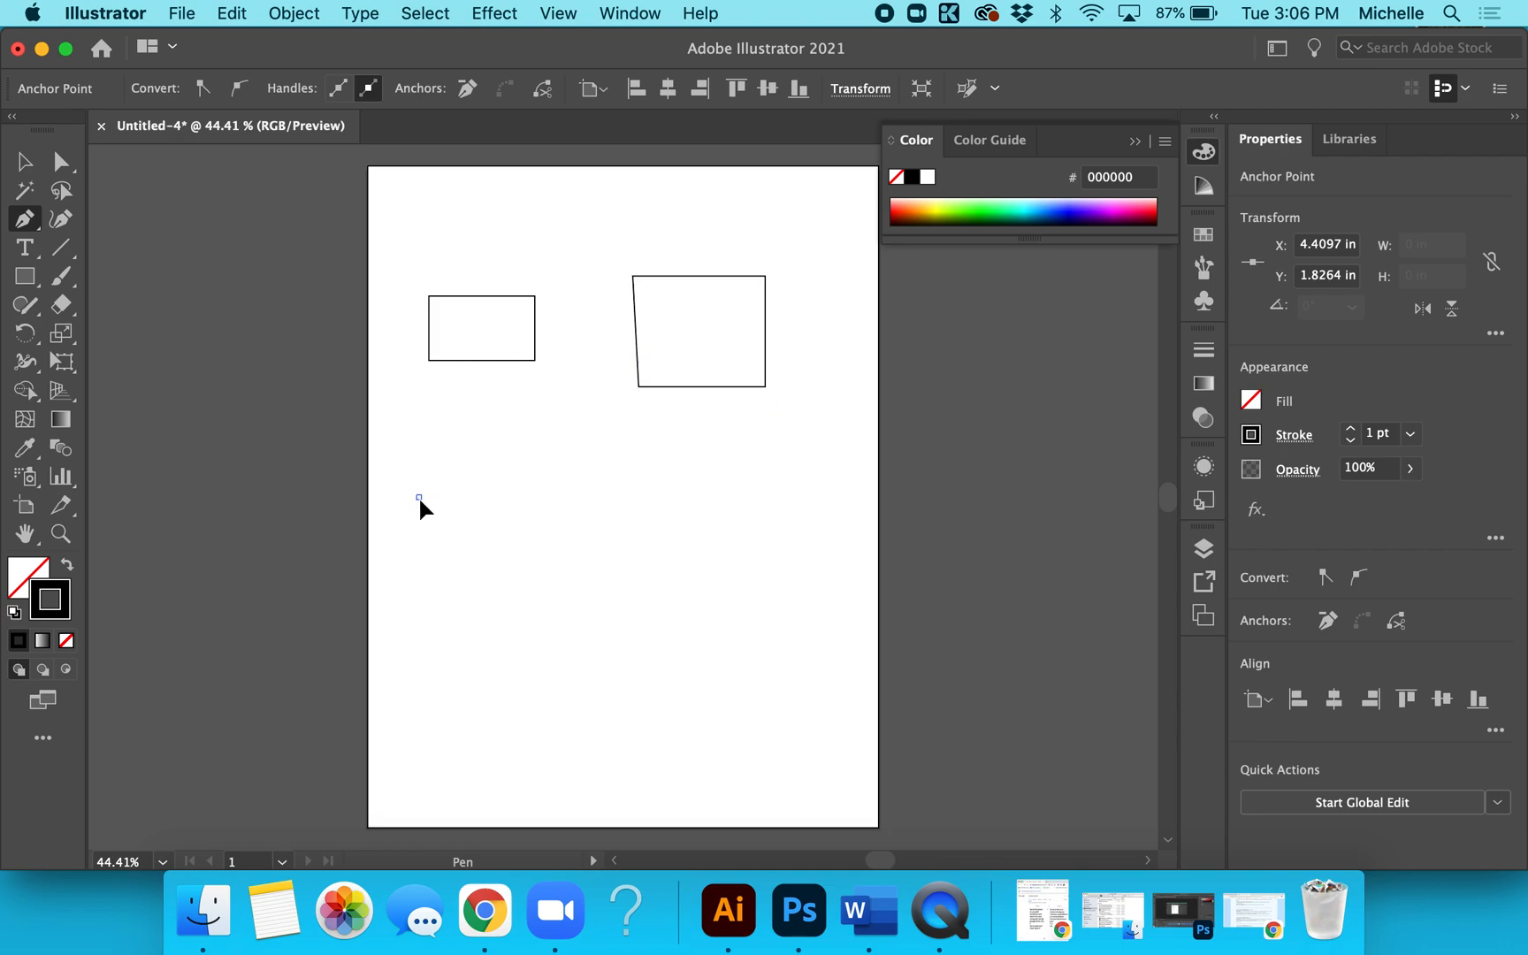
pyautogui.click(592, 436)
pyautogui.click(682, 597)
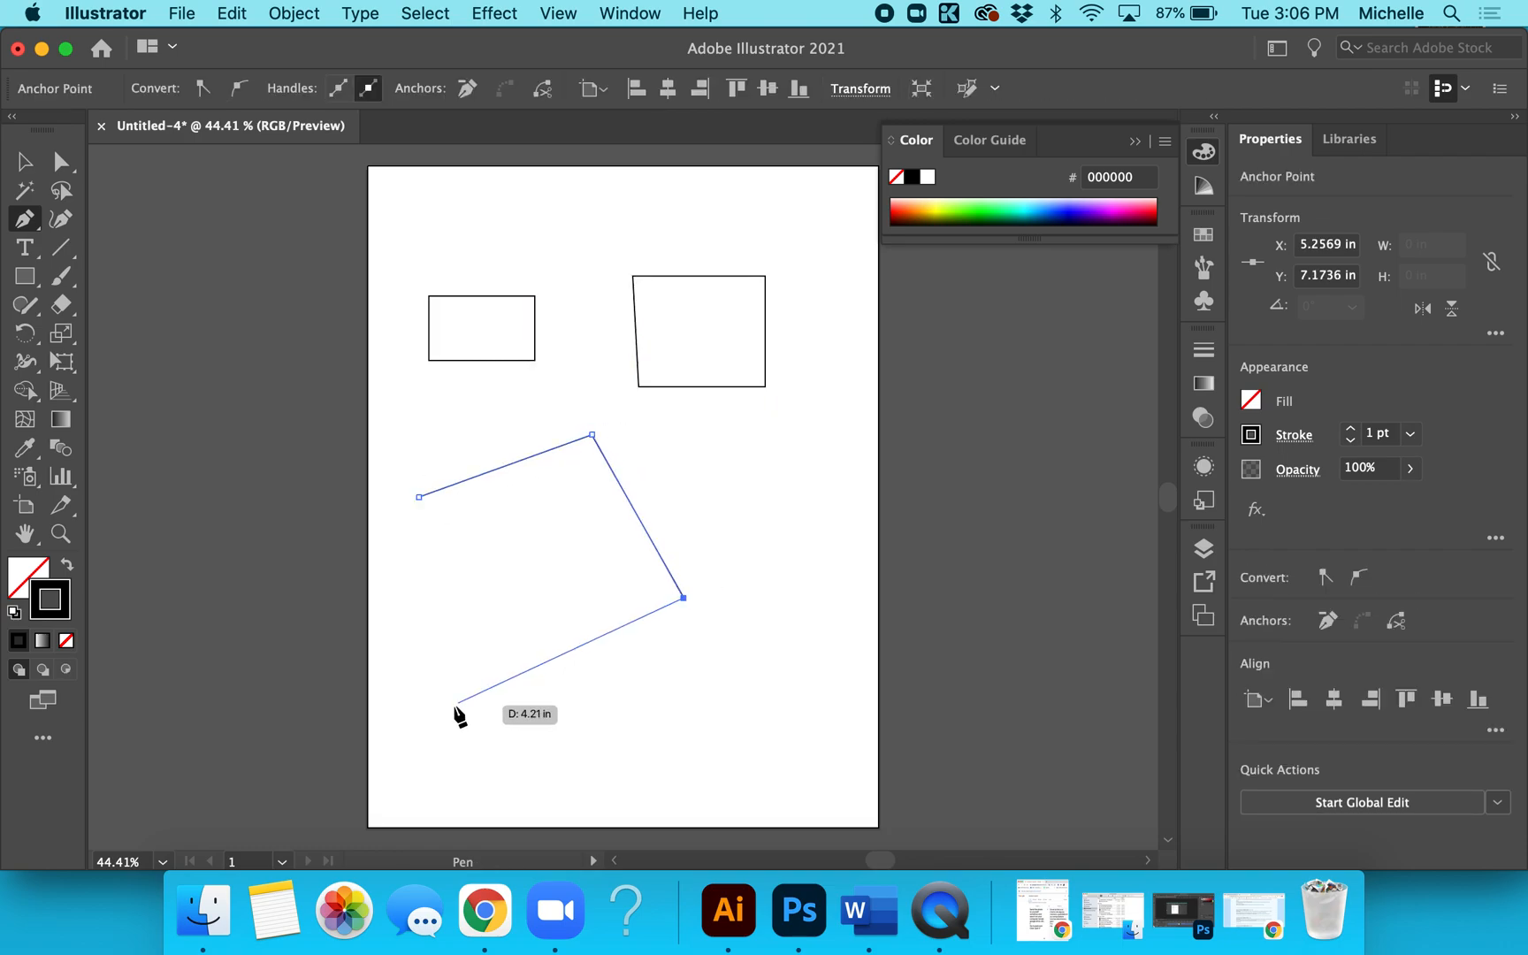
pyautogui.click(464, 694)
pyautogui.click(419, 497)
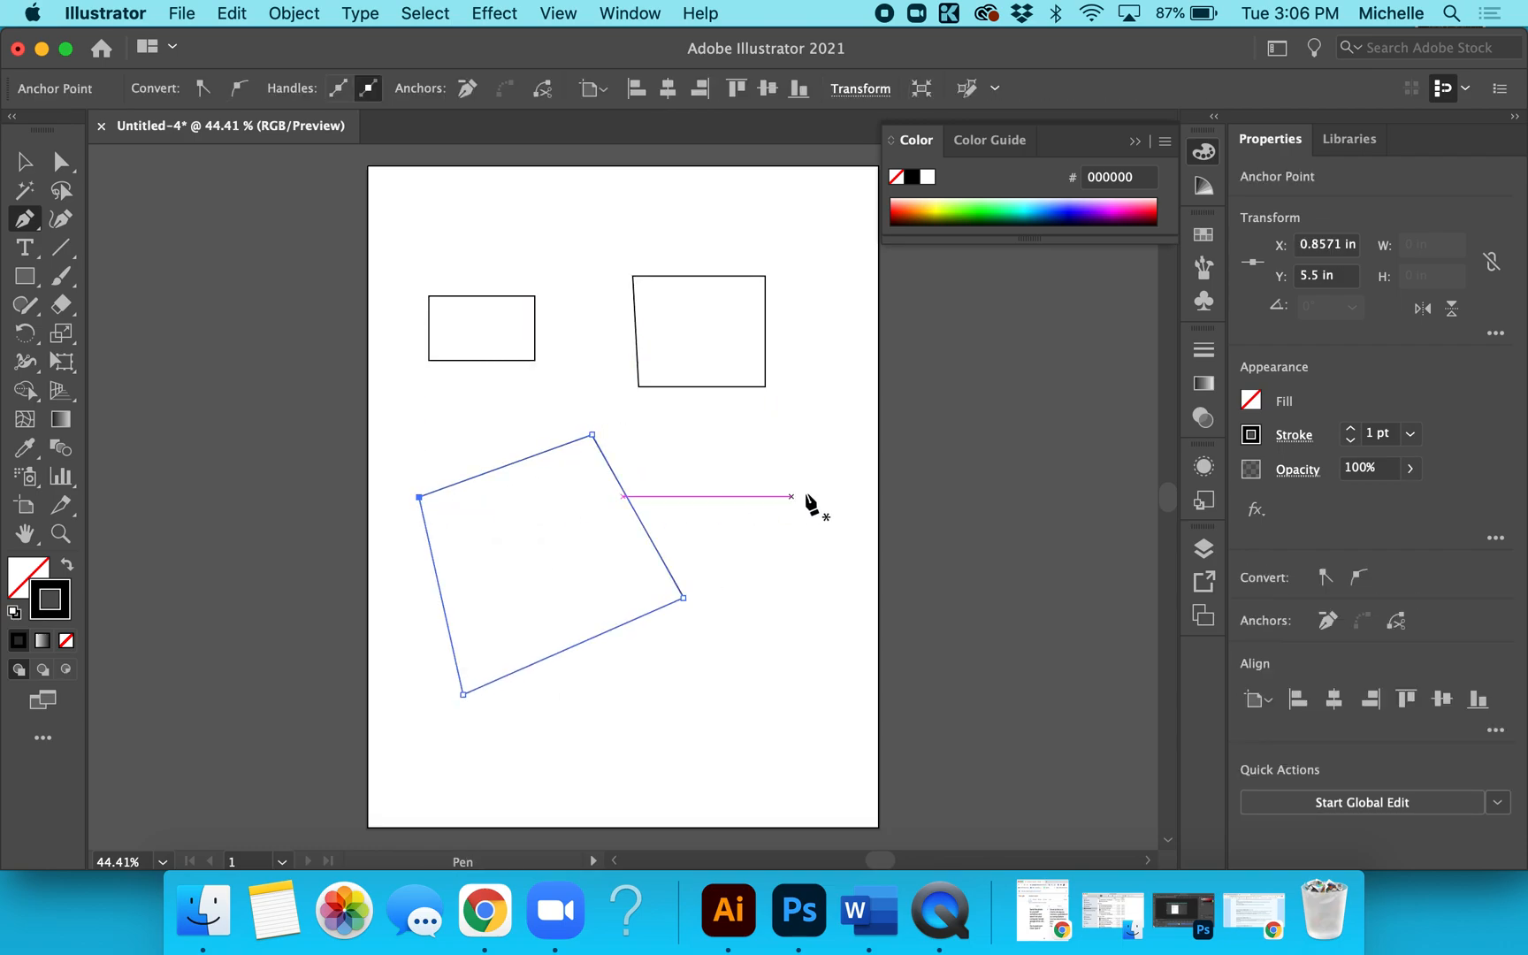
# - Draw a long, thin closed four-sided shape with the Pen tool below the upper right shape
pyautogui.click(829, 453)
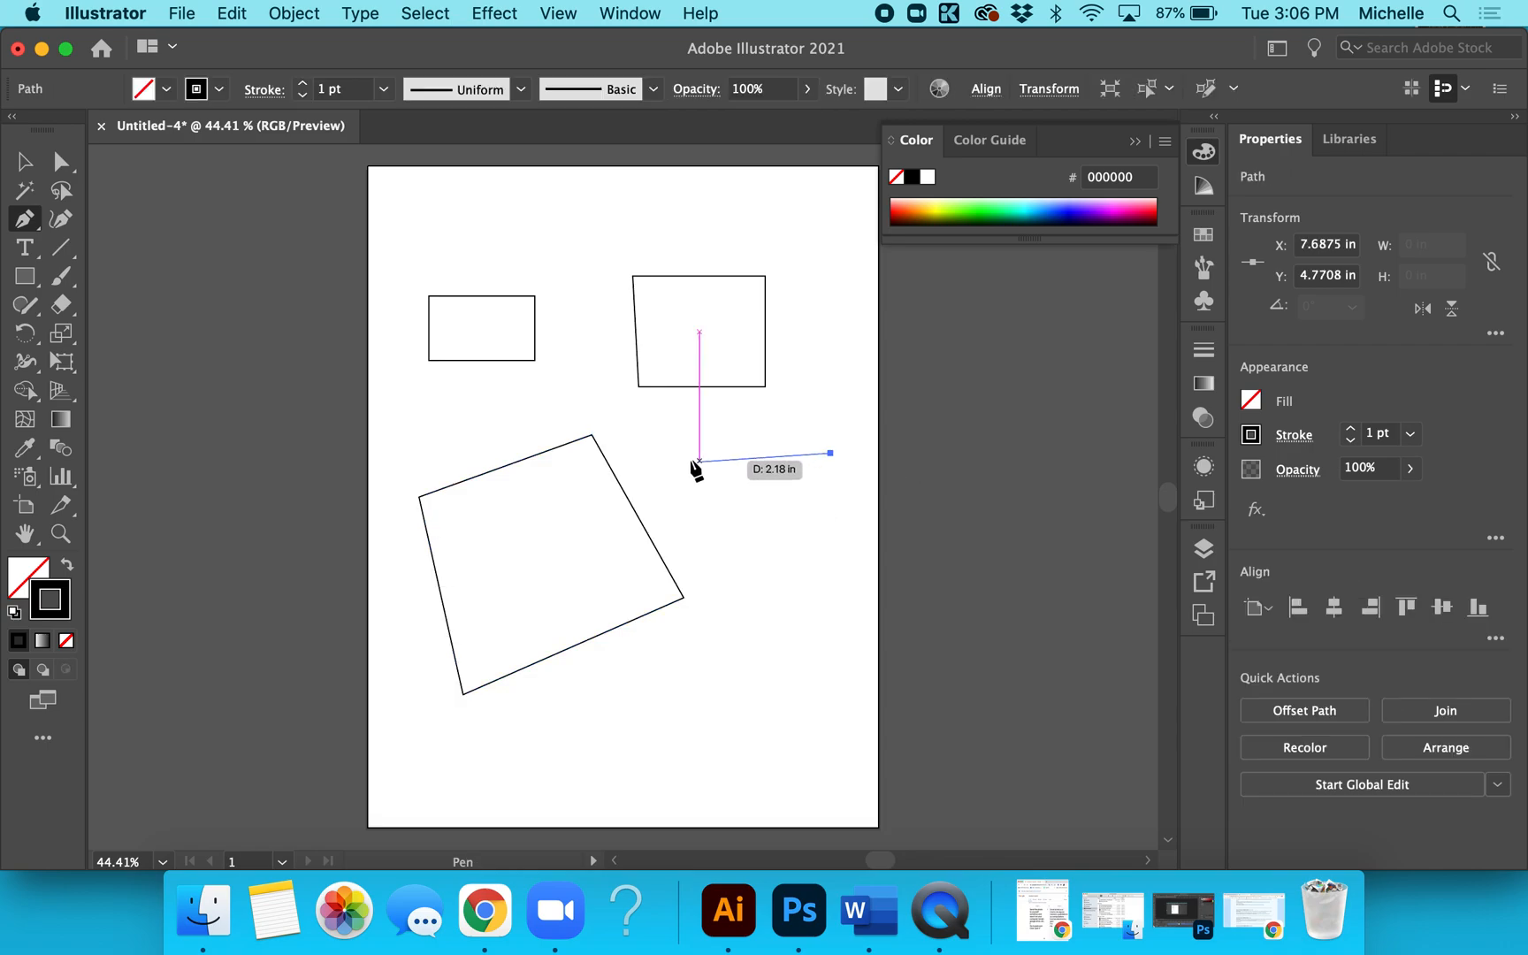
pyautogui.click(677, 453)
pyautogui.click(677, 482)
pyautogui.click(830, 486)
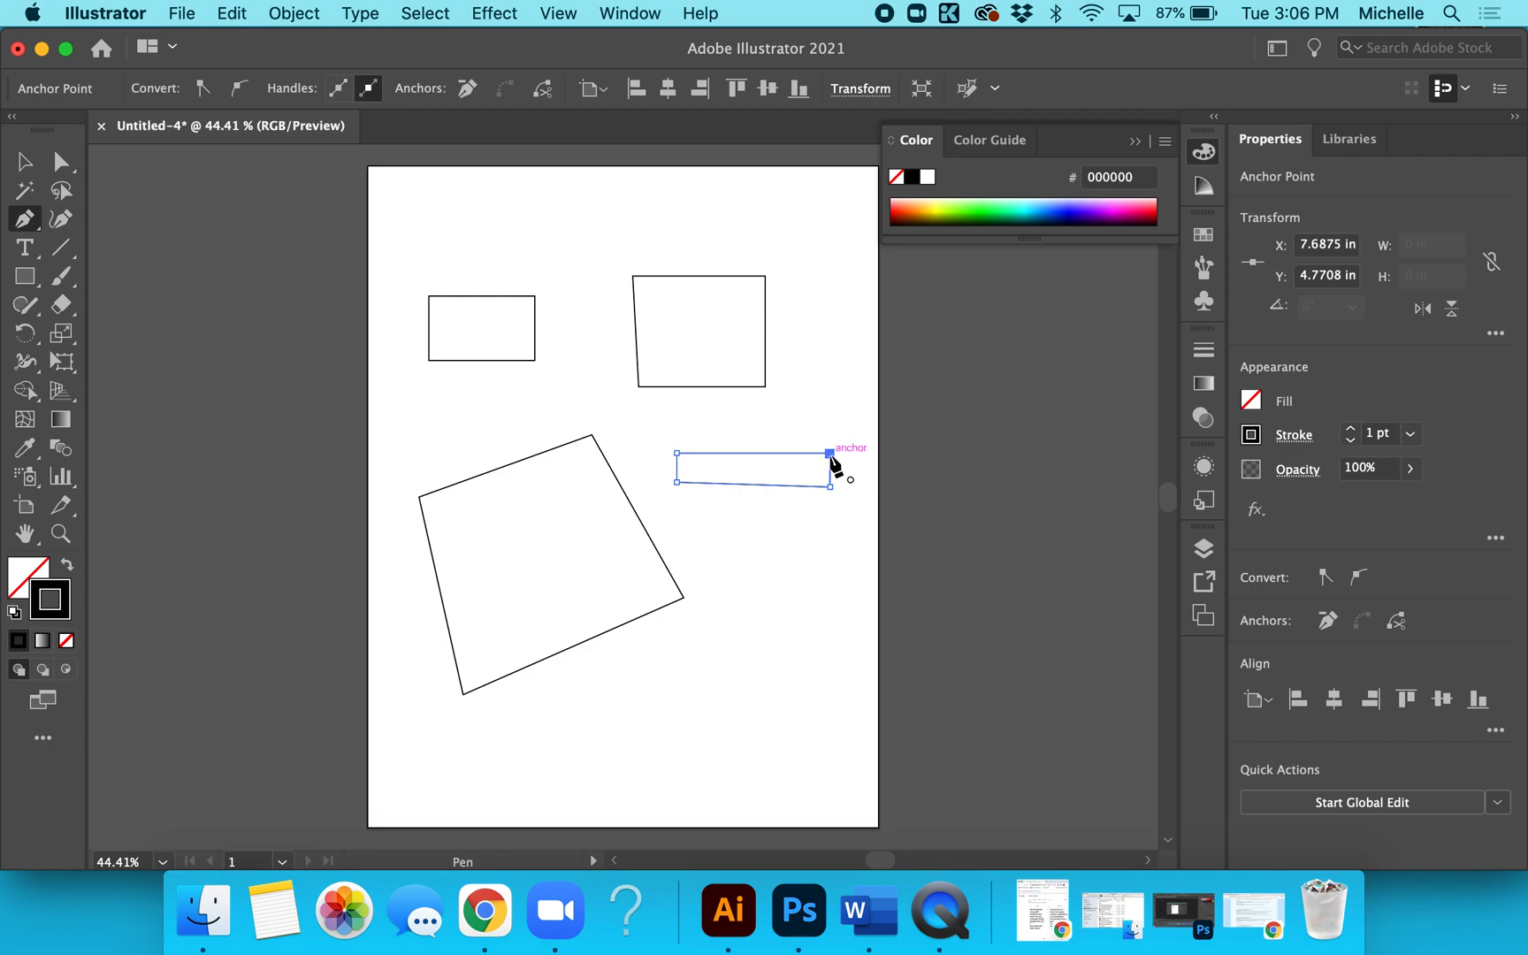
pyautogui.click(830, 453)
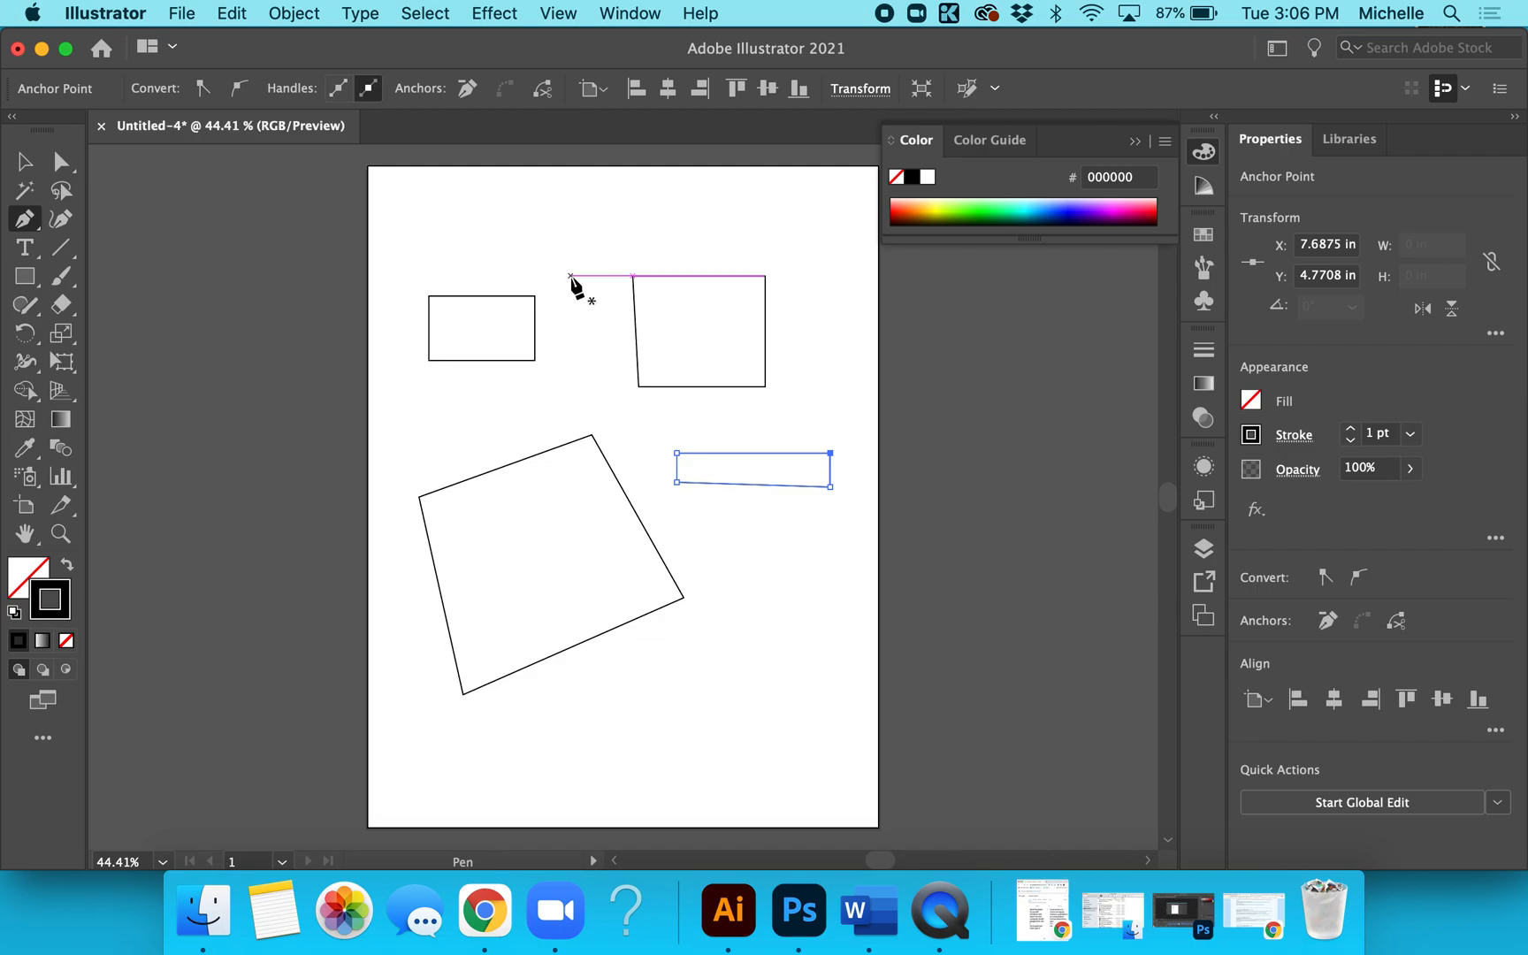
# - Set the stroke weight of the small upper left rectangle to 6 pt
pyautogui.click(25, 166)
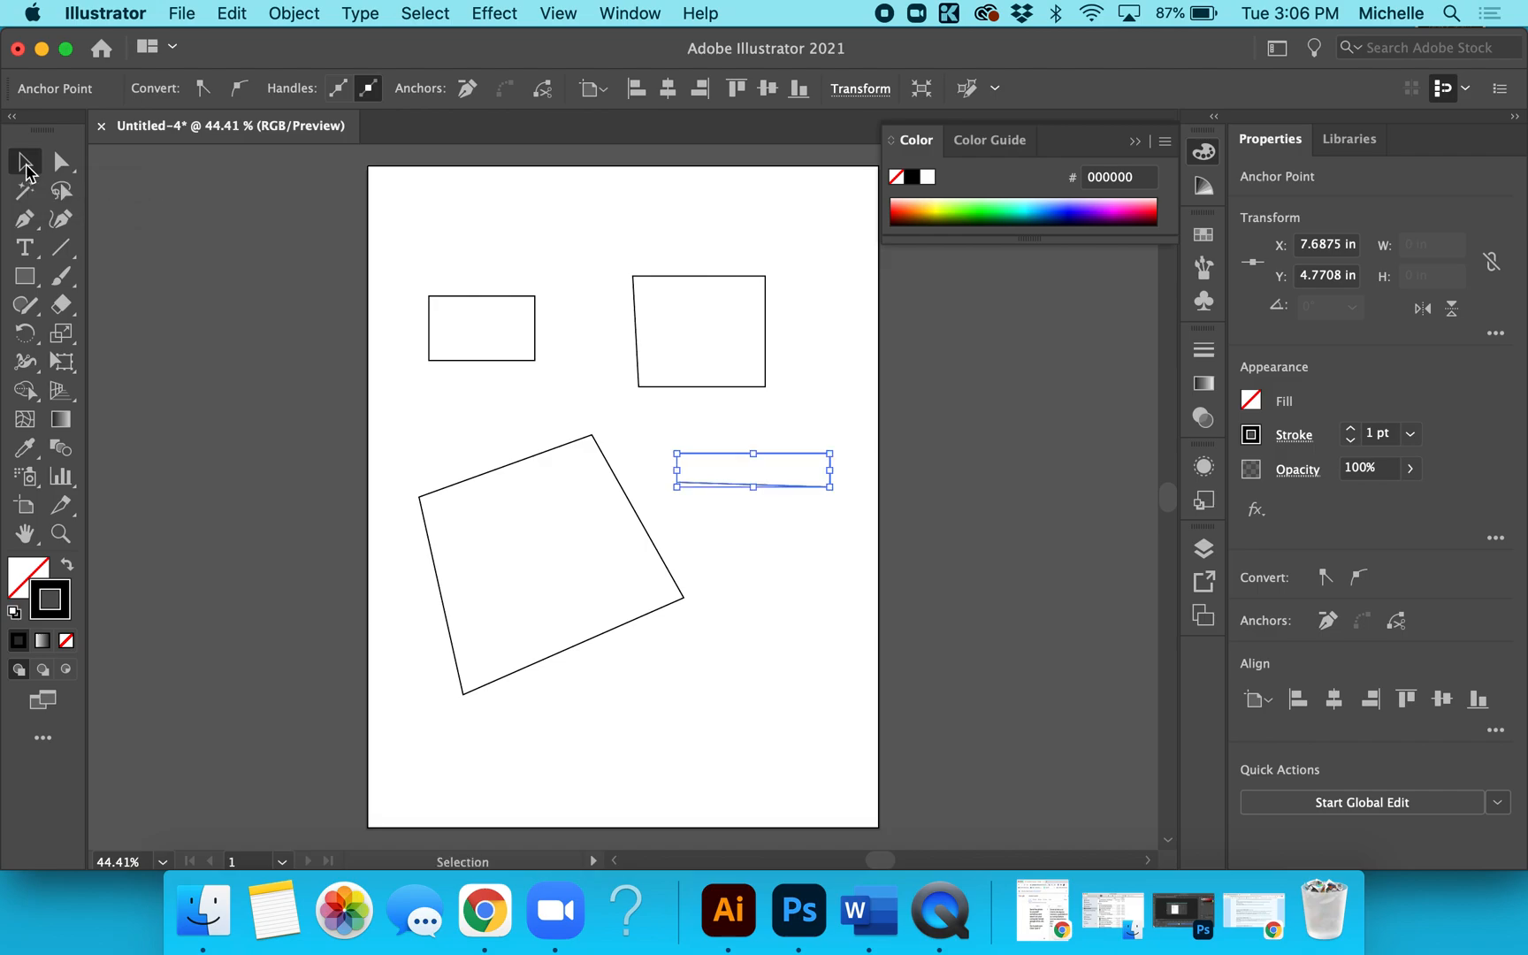
pyautogui.click(513, 296)
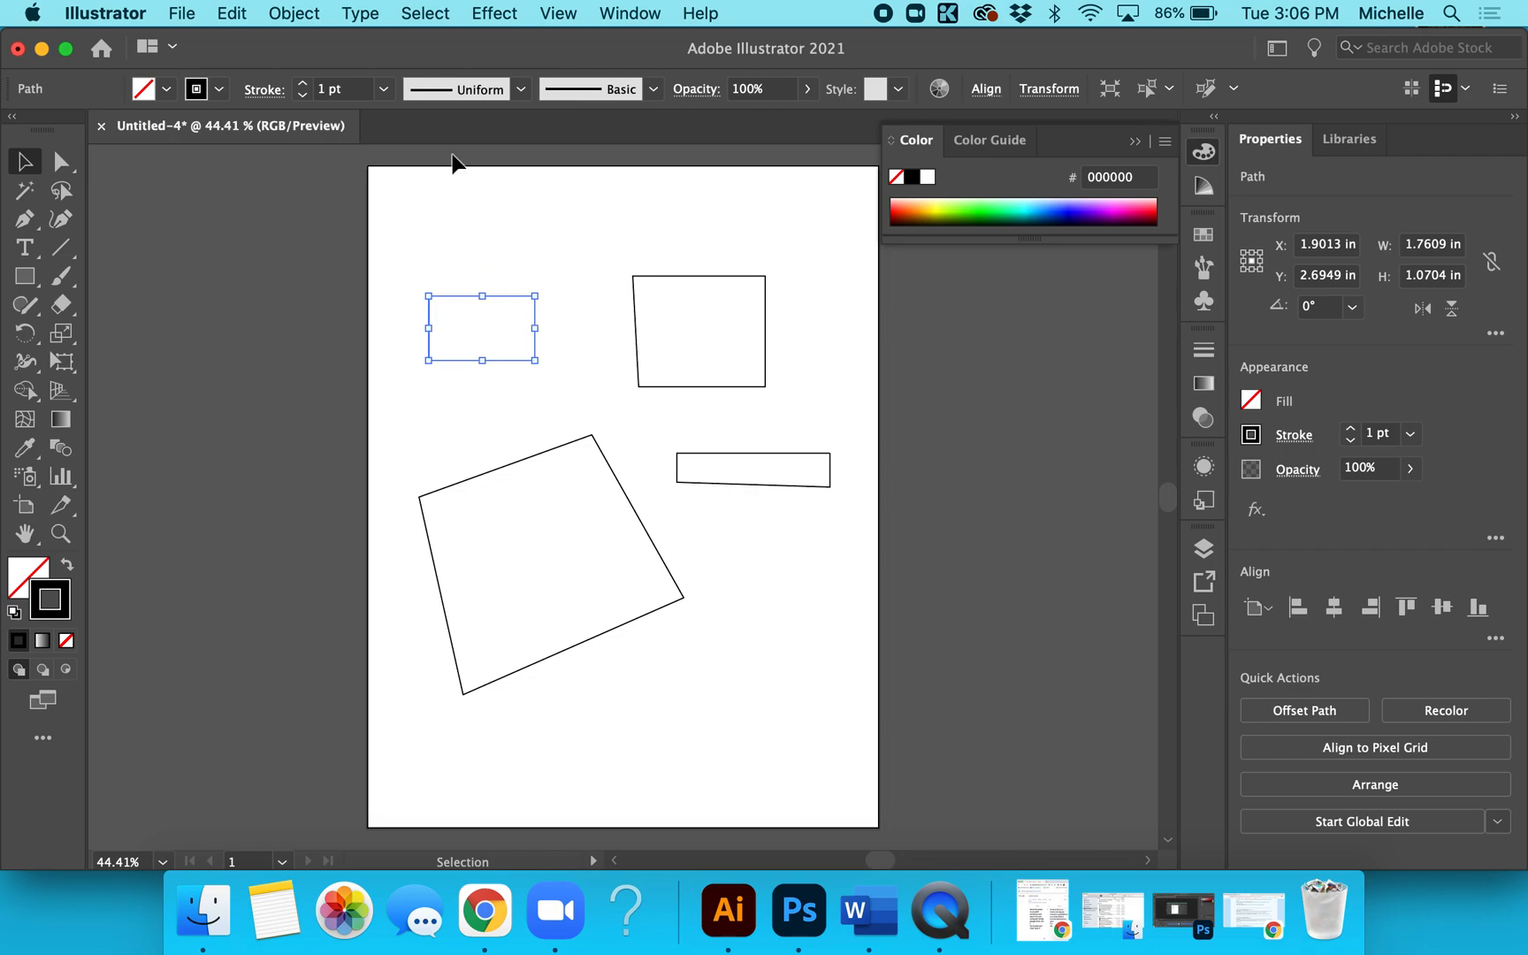
pyautogui.click(386, 89)
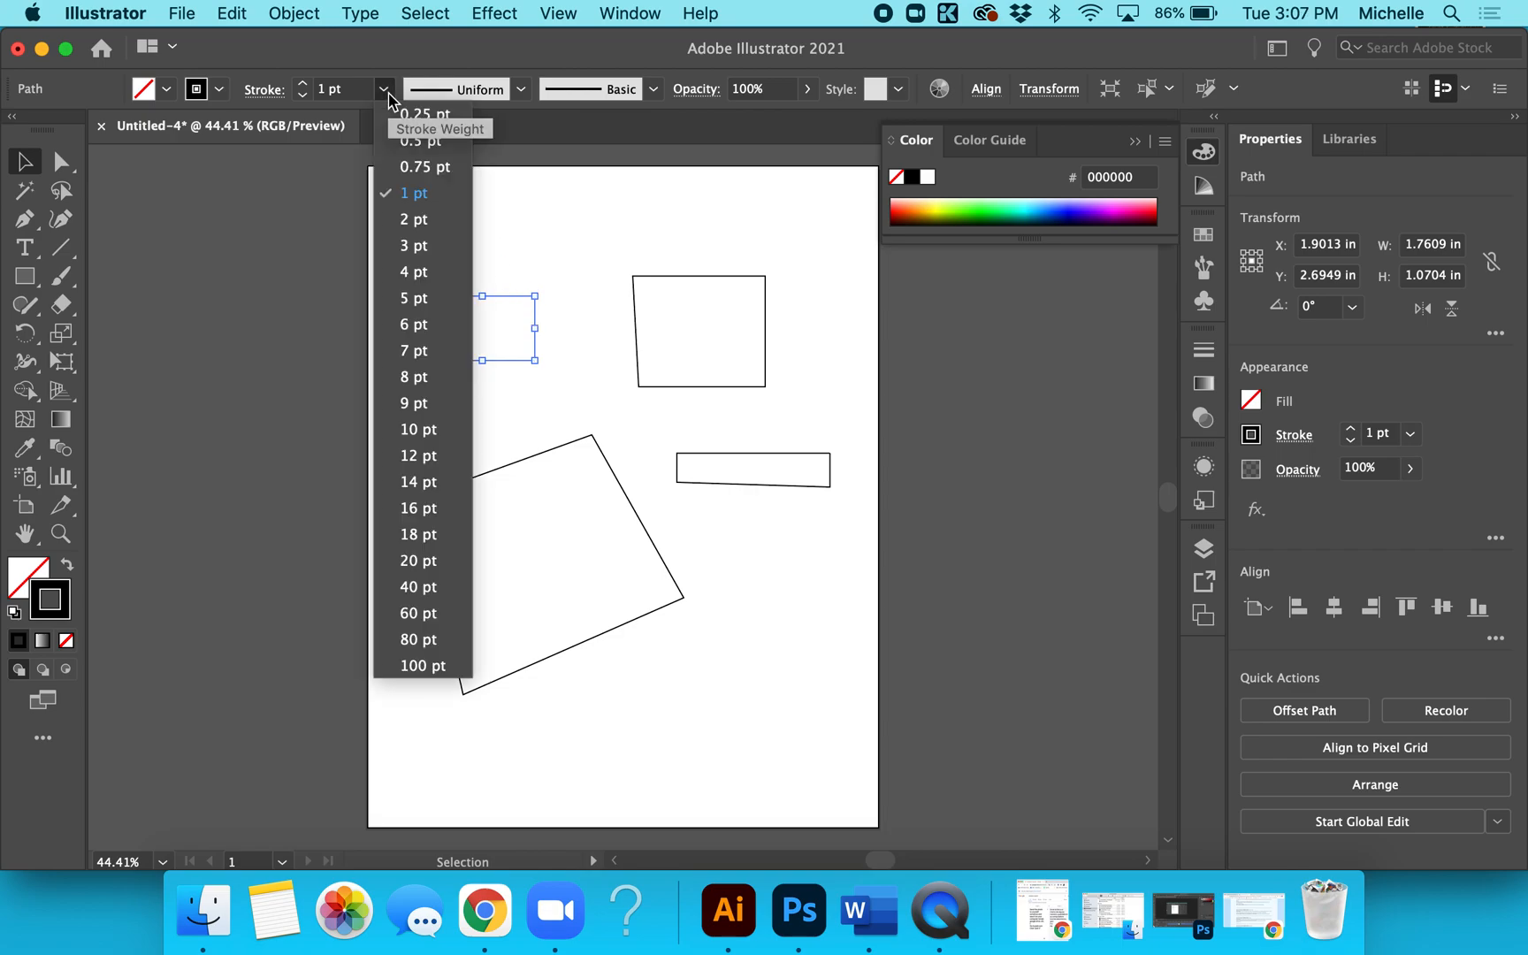
pyautogui.click(414, 324)
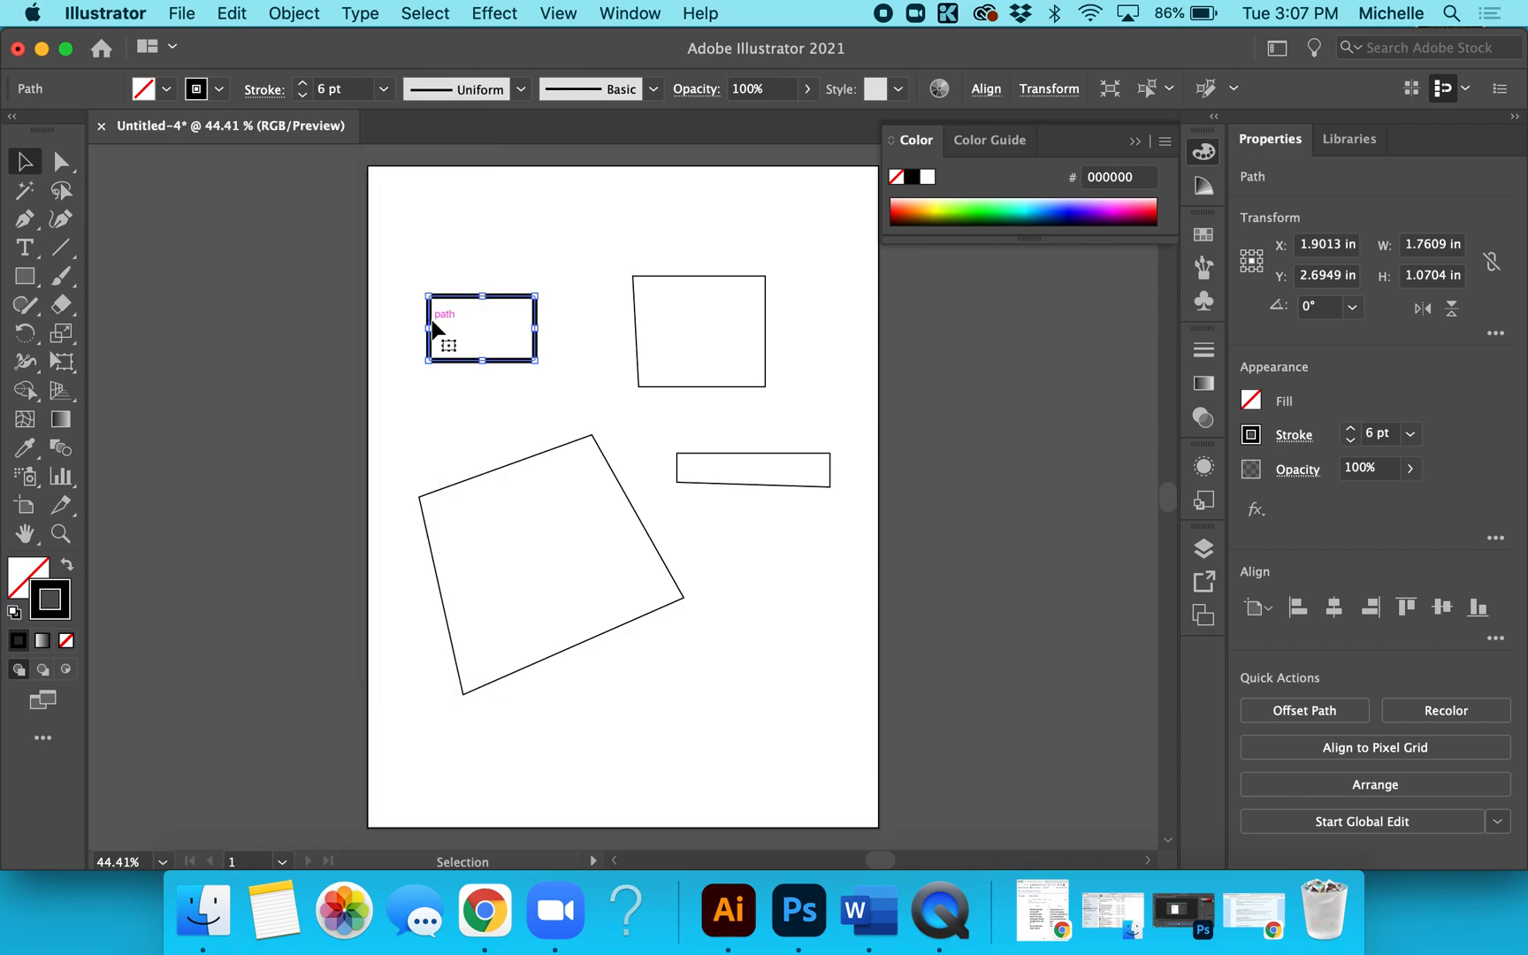
# - Change the small upper left rectangle's stroke color to blue 257AF4
pyautogui.doubleClick(63, 619)
pyautogui.moveTo(879, 248); pyautogui.dragTo(1124, 248)
pyautogui.moveTo(1060, 429)
pyautogui.mouseDown()
pyautogui.moveTo(1058, 398)
pyautogui.moveTo(1057, 424)
pyautogui.mouseUp()
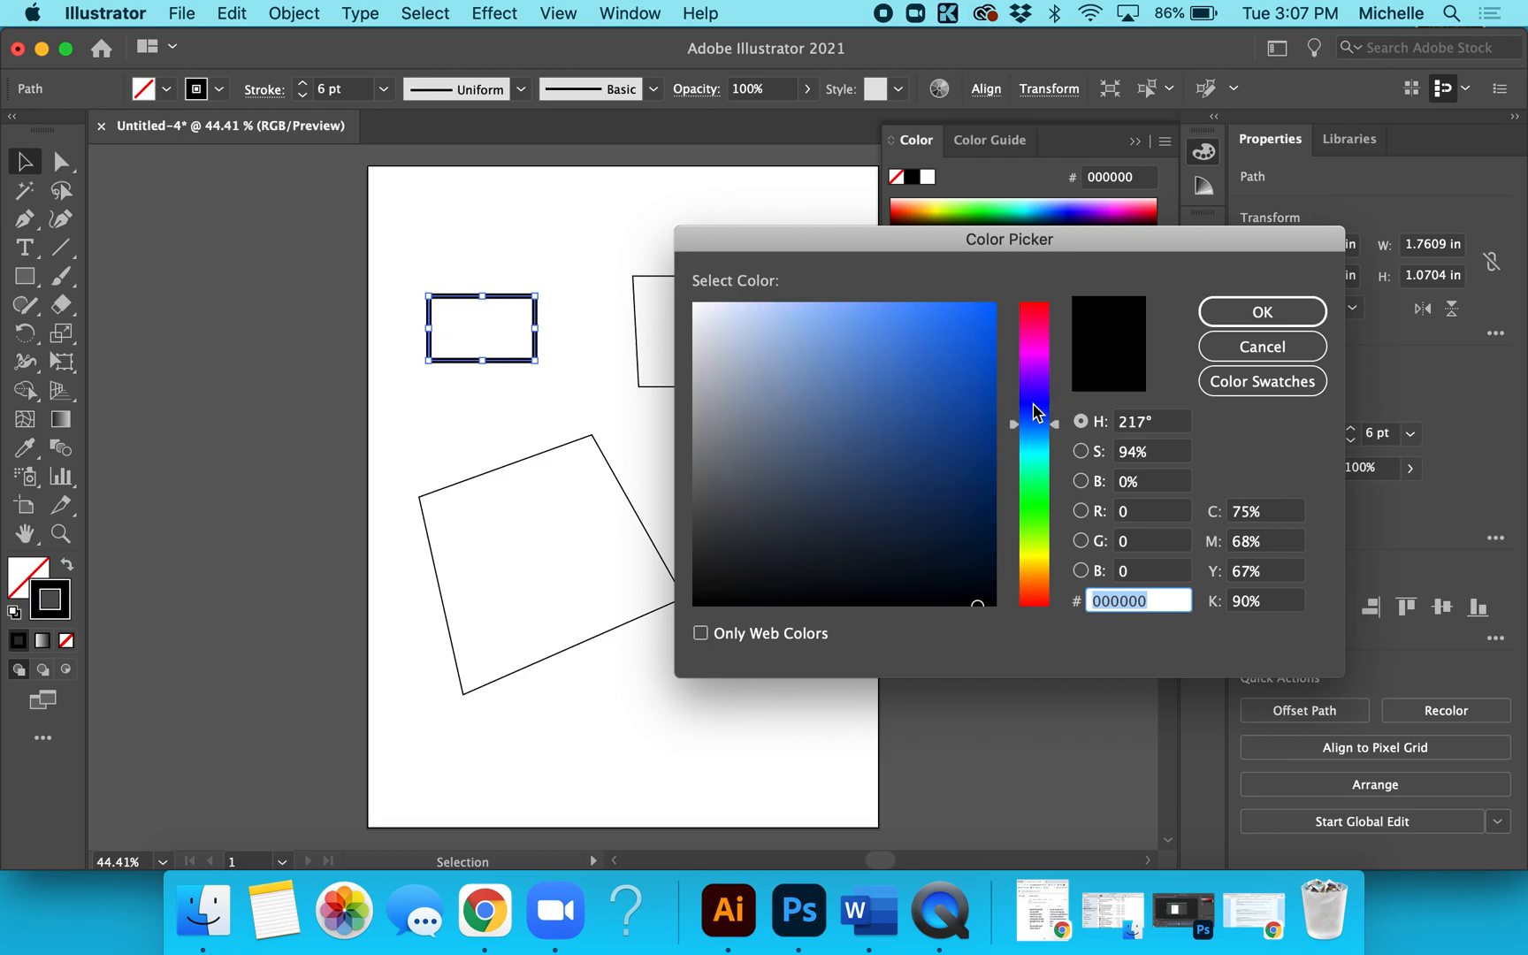
pyautogui.click(975, 598)
pyautogui.moveTo(976, 597); pyautogui.dragTo(948, 317)
pyautogui.click(949, 316)
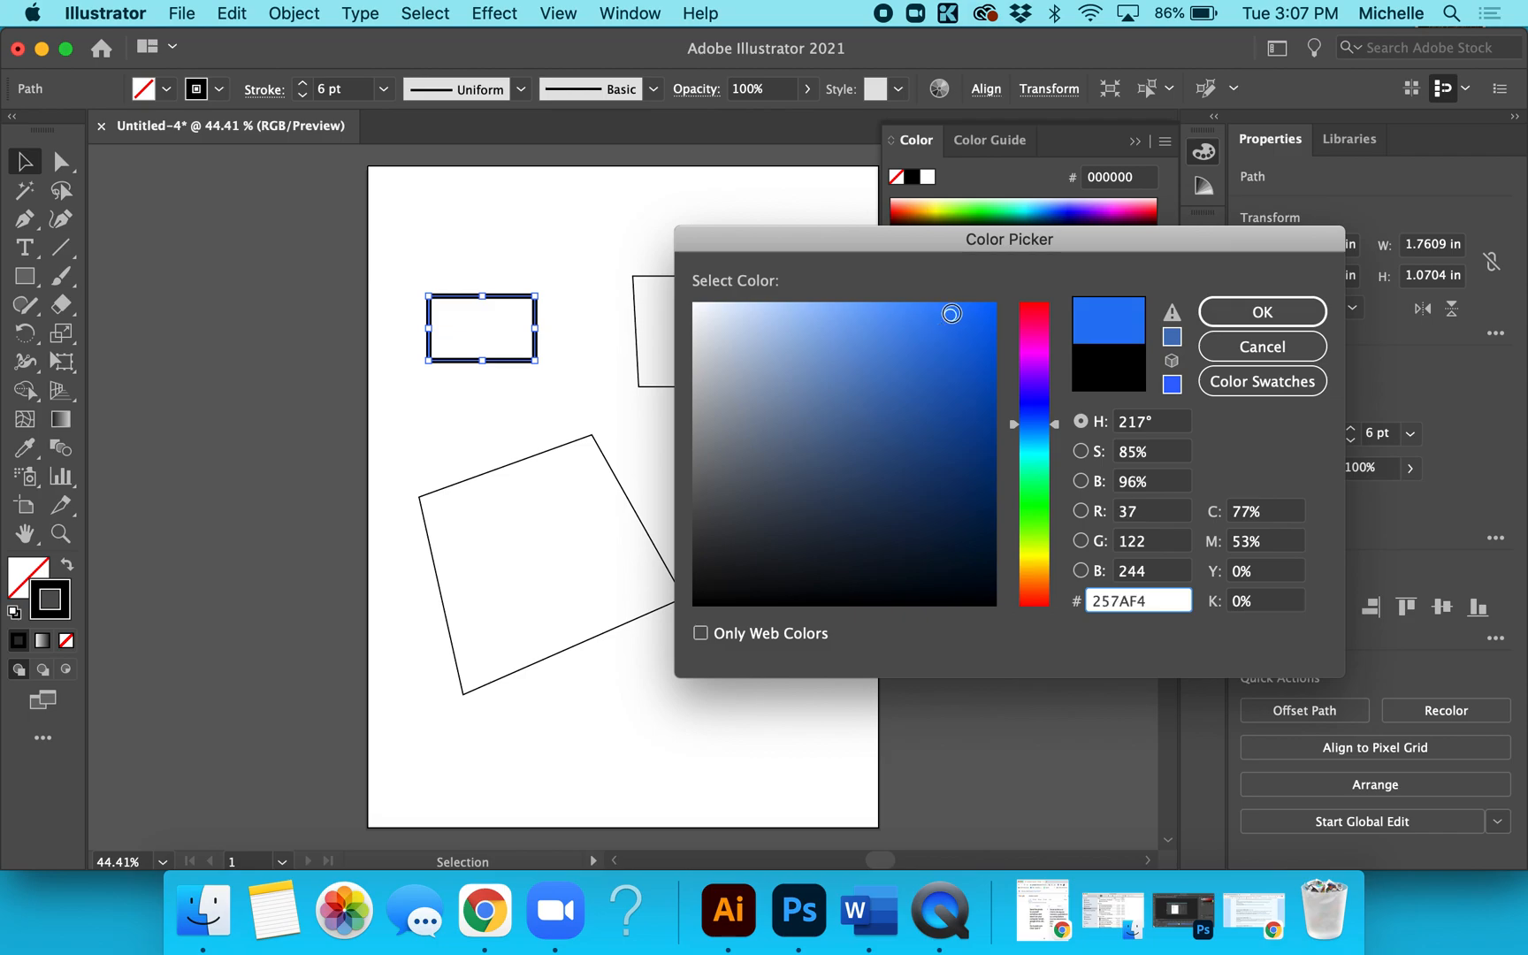
pyautogui.click(1261, 313)
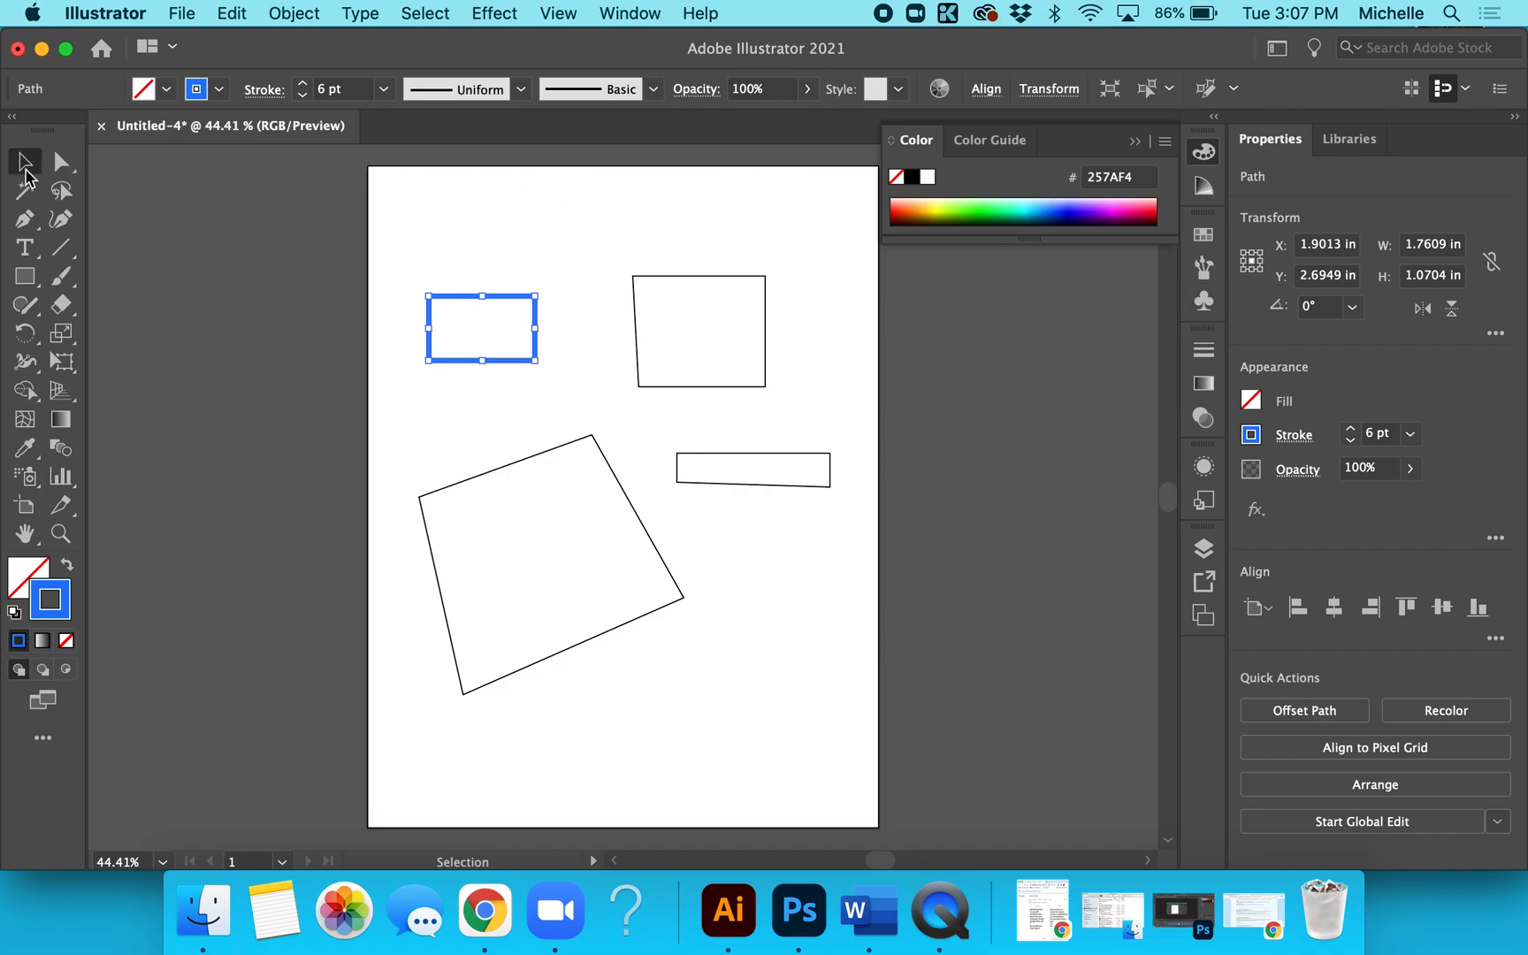
# - Fill the upper right four-sided shape with green 3DB260
pyautogui.click(707, 276)
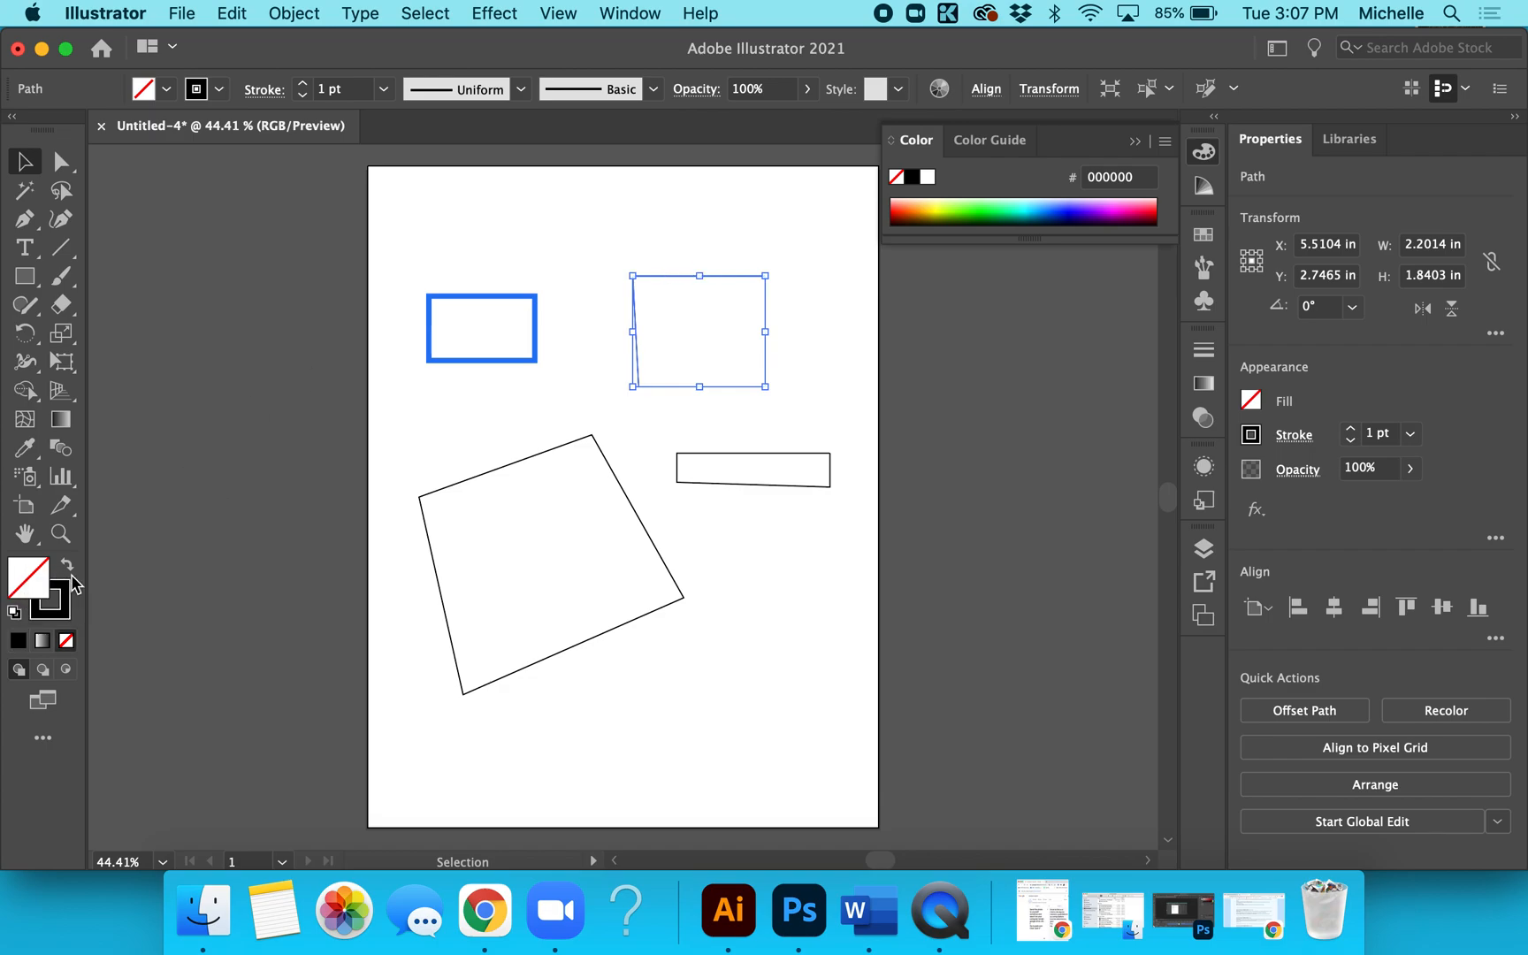
pyautogui.click(15, 646)
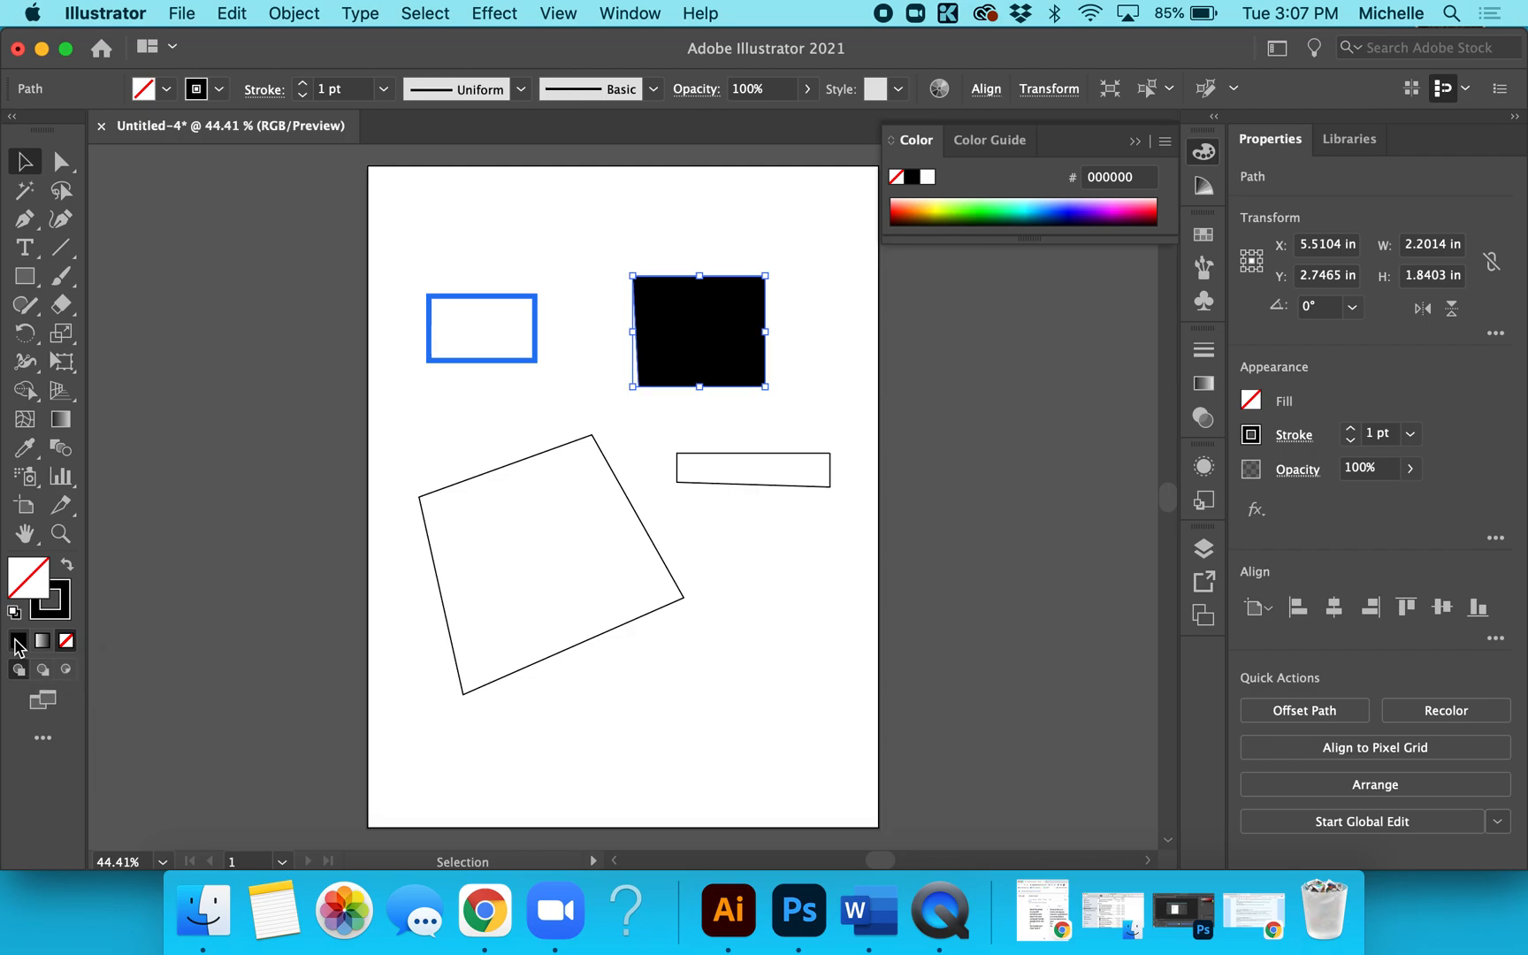
pyautogui.doubleClick(28, 588)
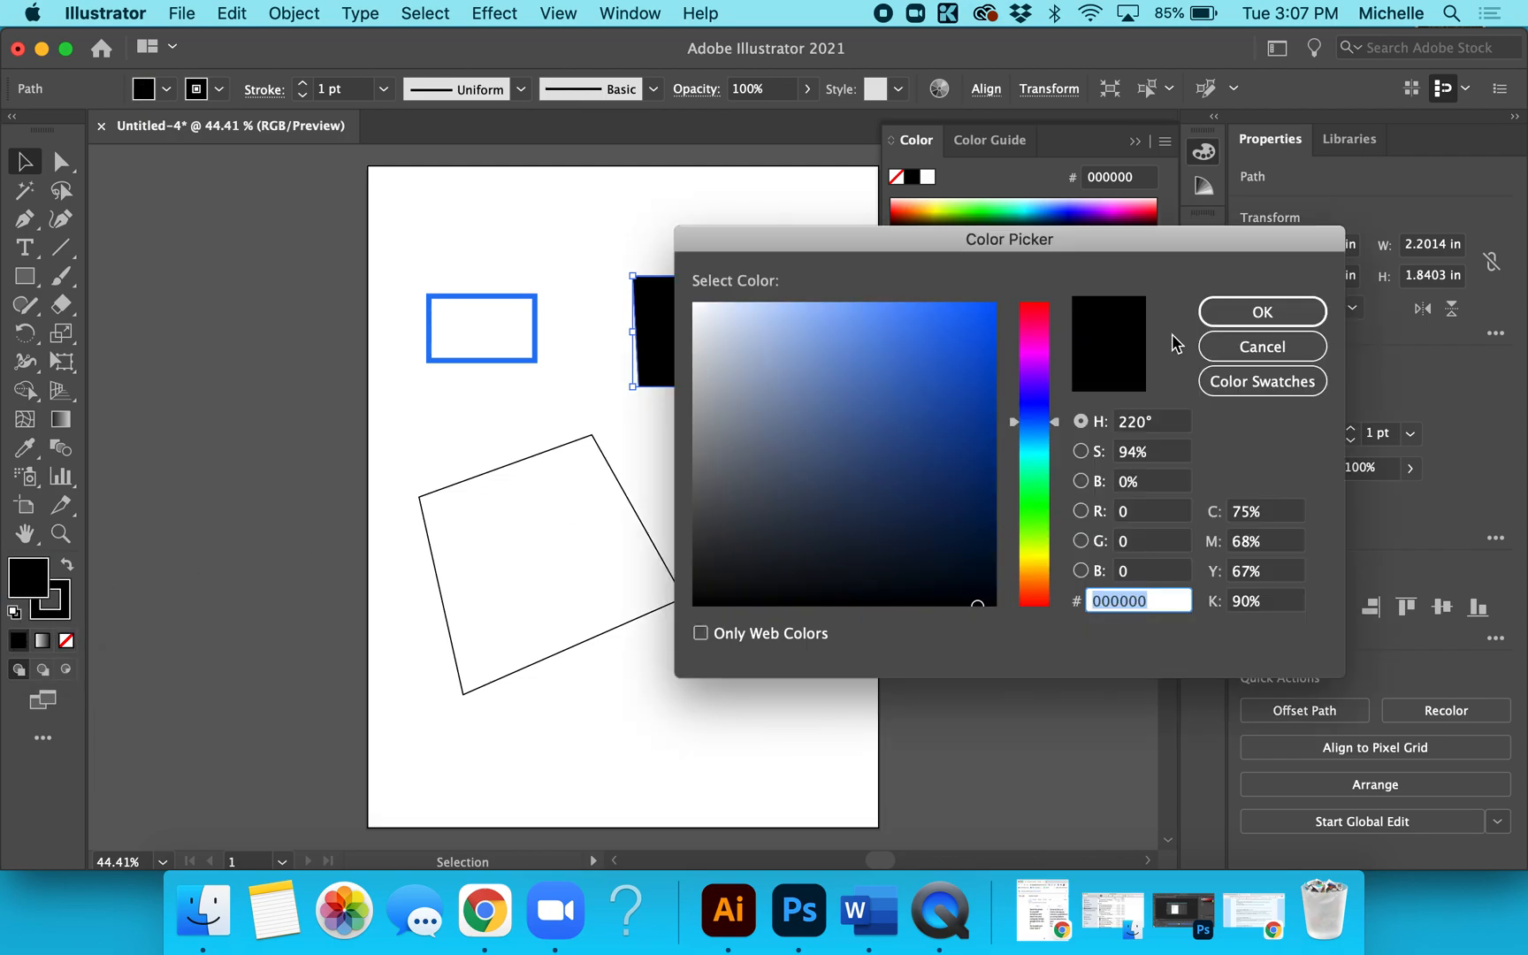
pyautogui.moveTo(1144, 252); pyautogui.dragTo(1254, 321)
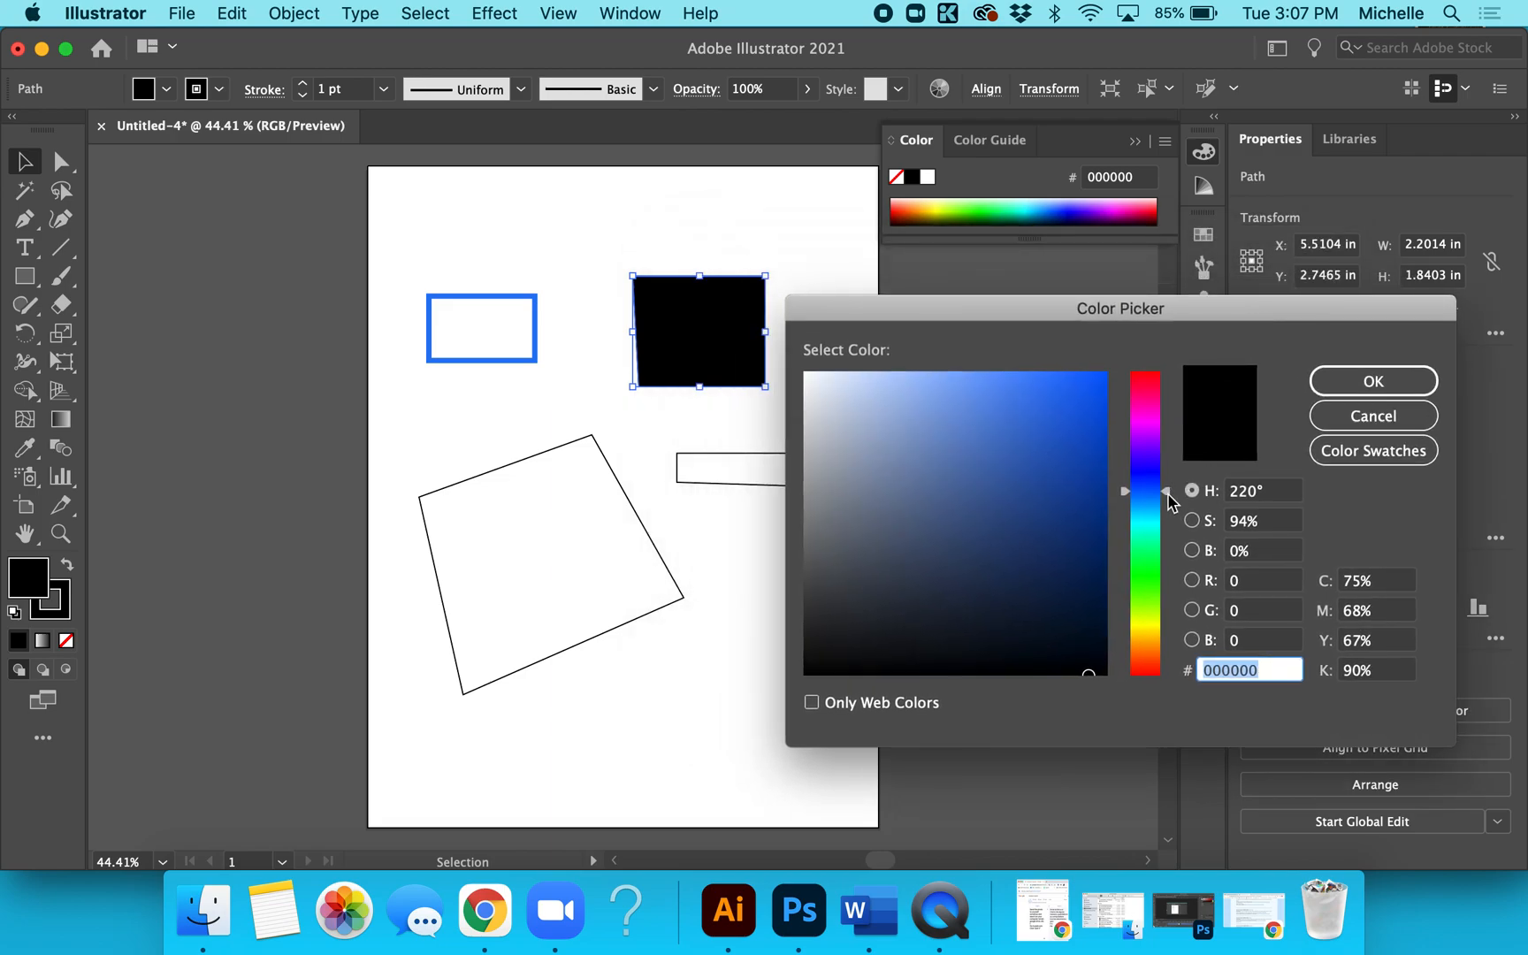
pyautogui.moveTo(1167, 493); pyautogui.dragTo(1162, 559)
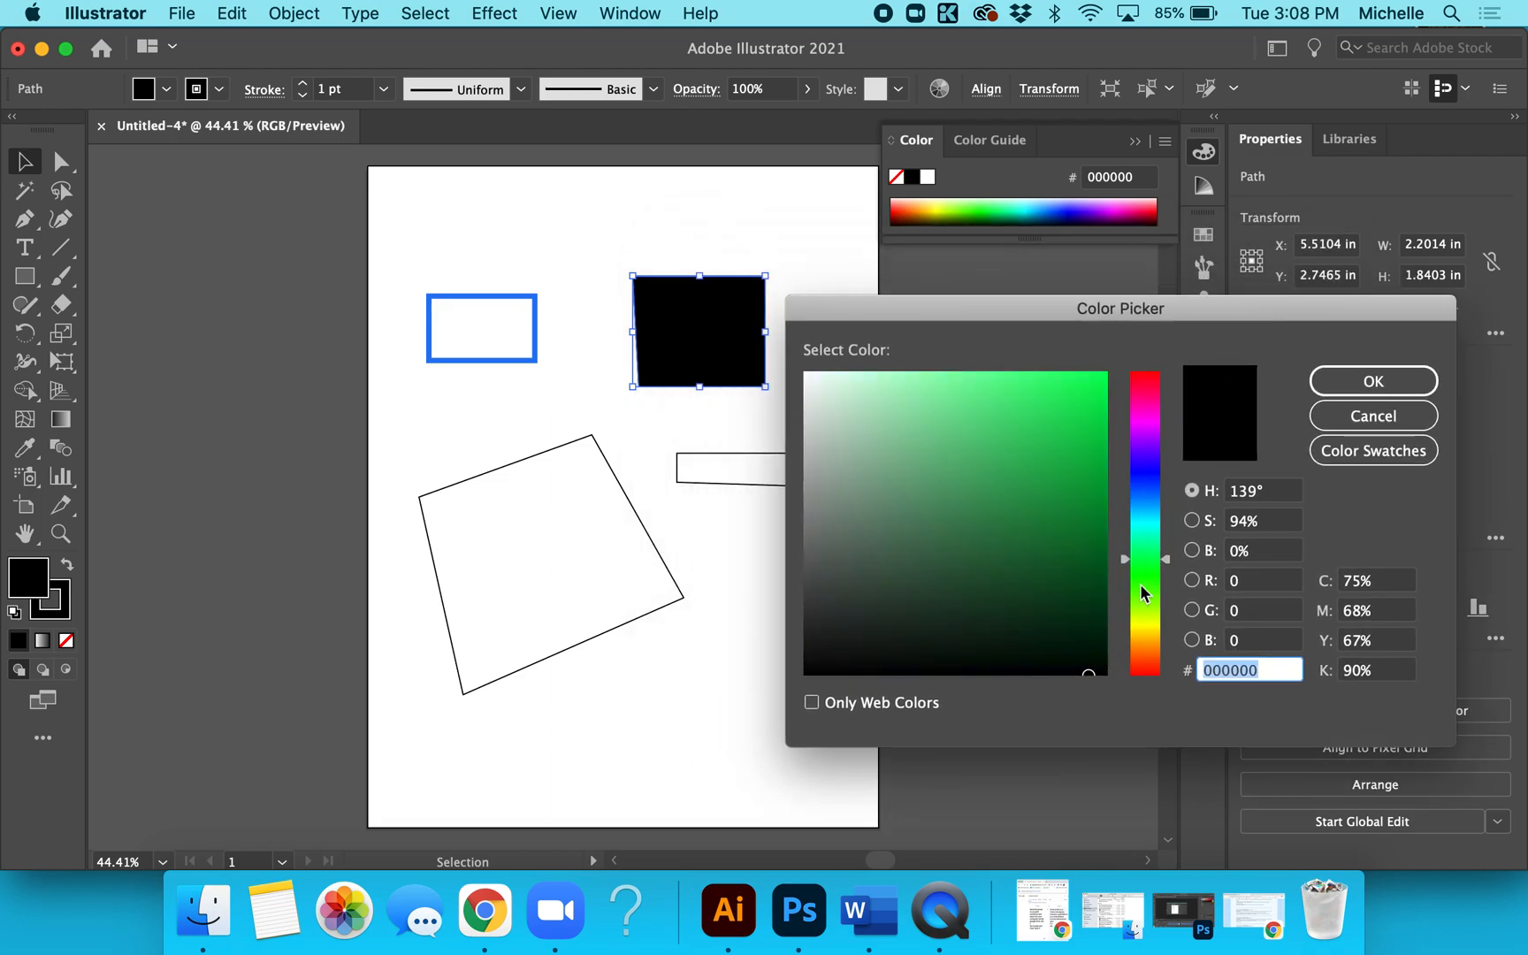
pyautogui.moveTo(1091, 673)
pyautogui.mouseDown()
pyautogui.moveTo(1068, 561)
pyautogui.moveTo(1004, 462)
pyautogui.mouseUp()
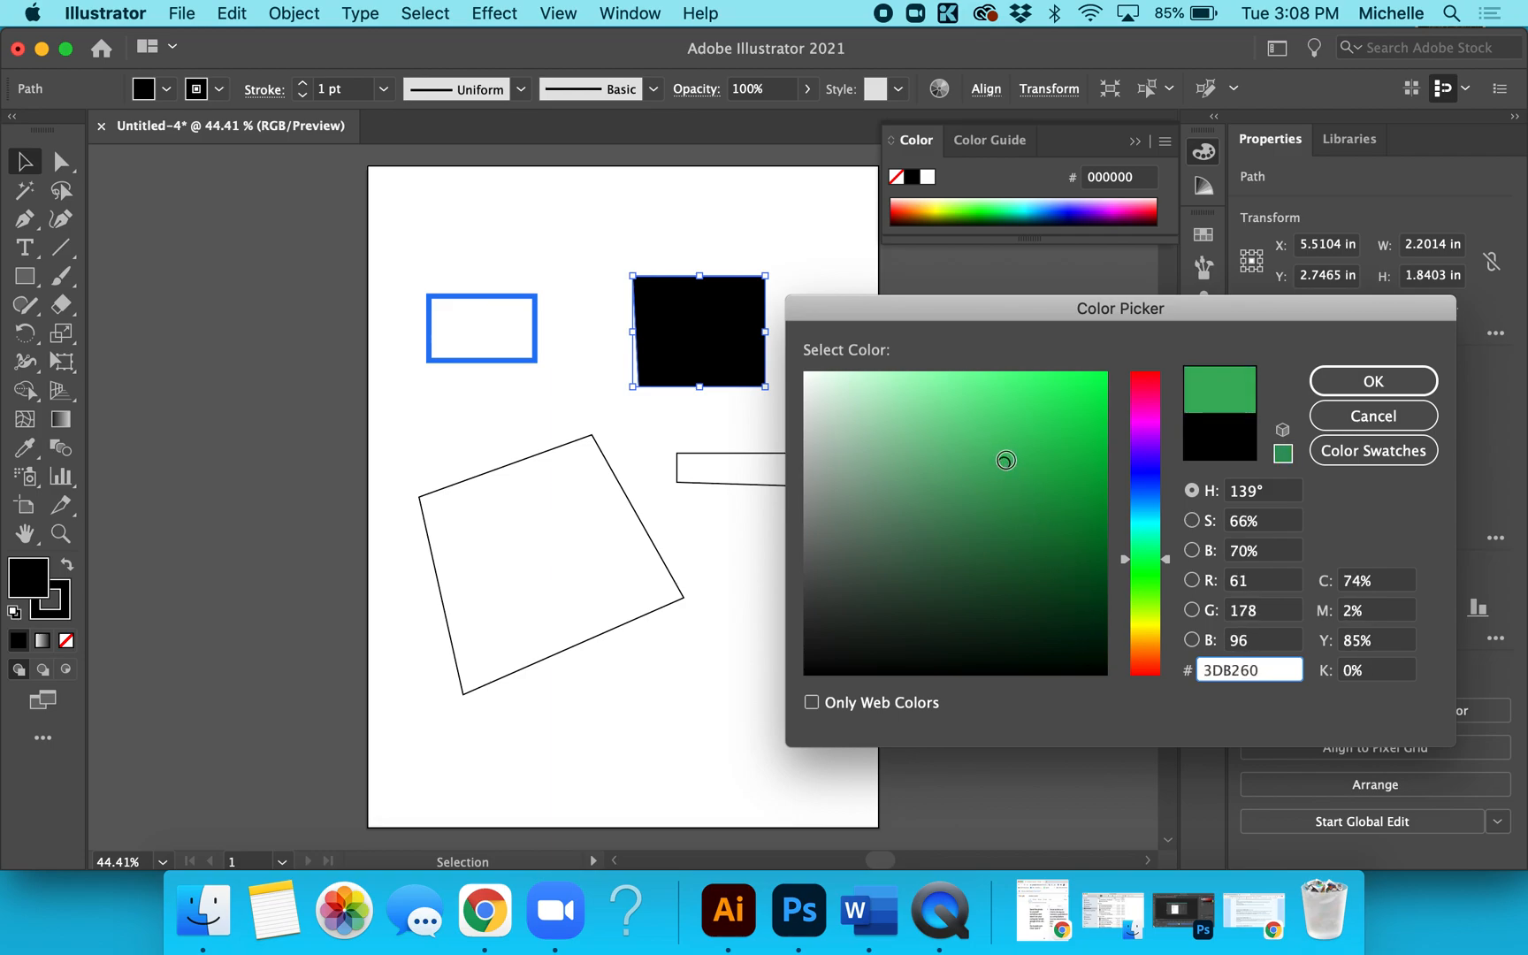
pyautogui.click(1323, 382)
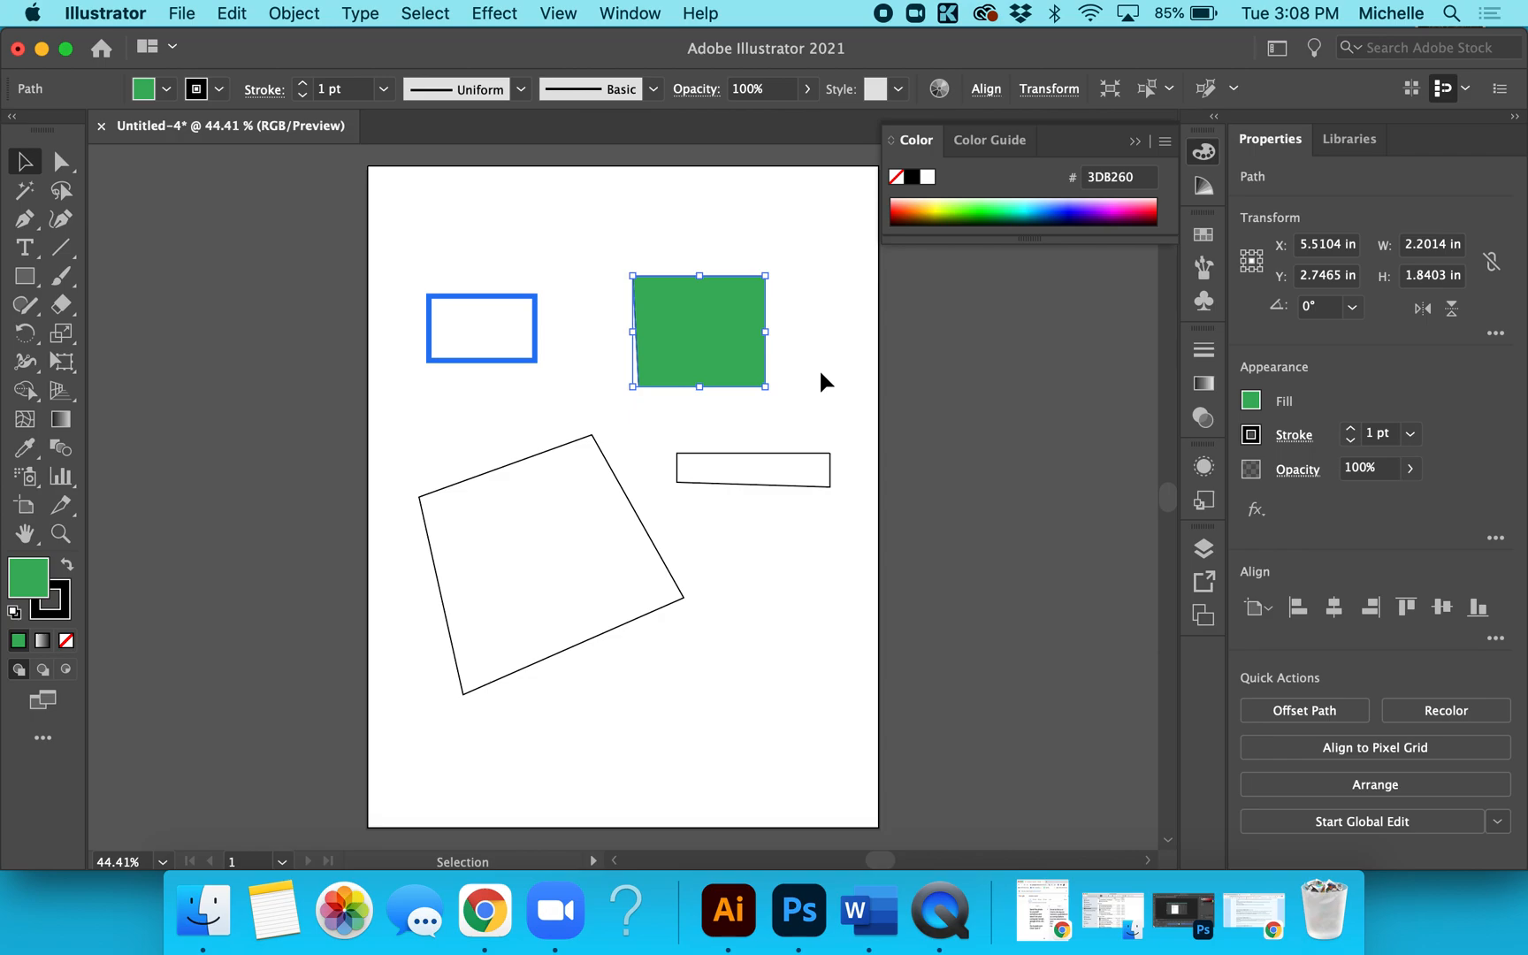
# - Fill the large tilted four-sided shape with purple AF0DCC
pyautogui.click(607, 459)
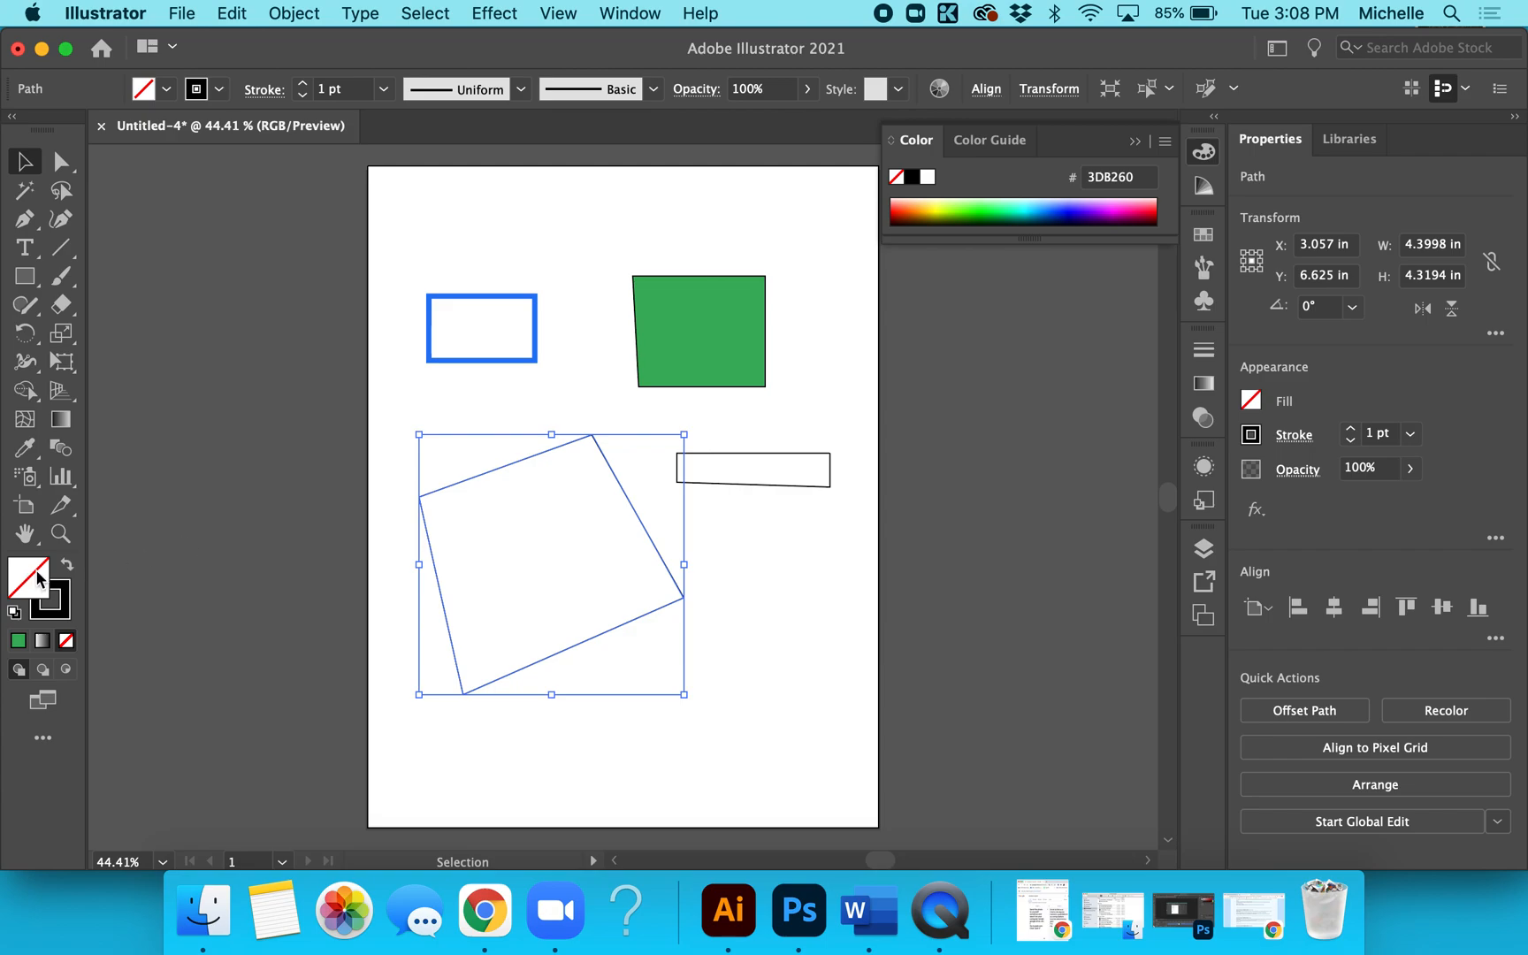
pyautogui.click(18, 642)
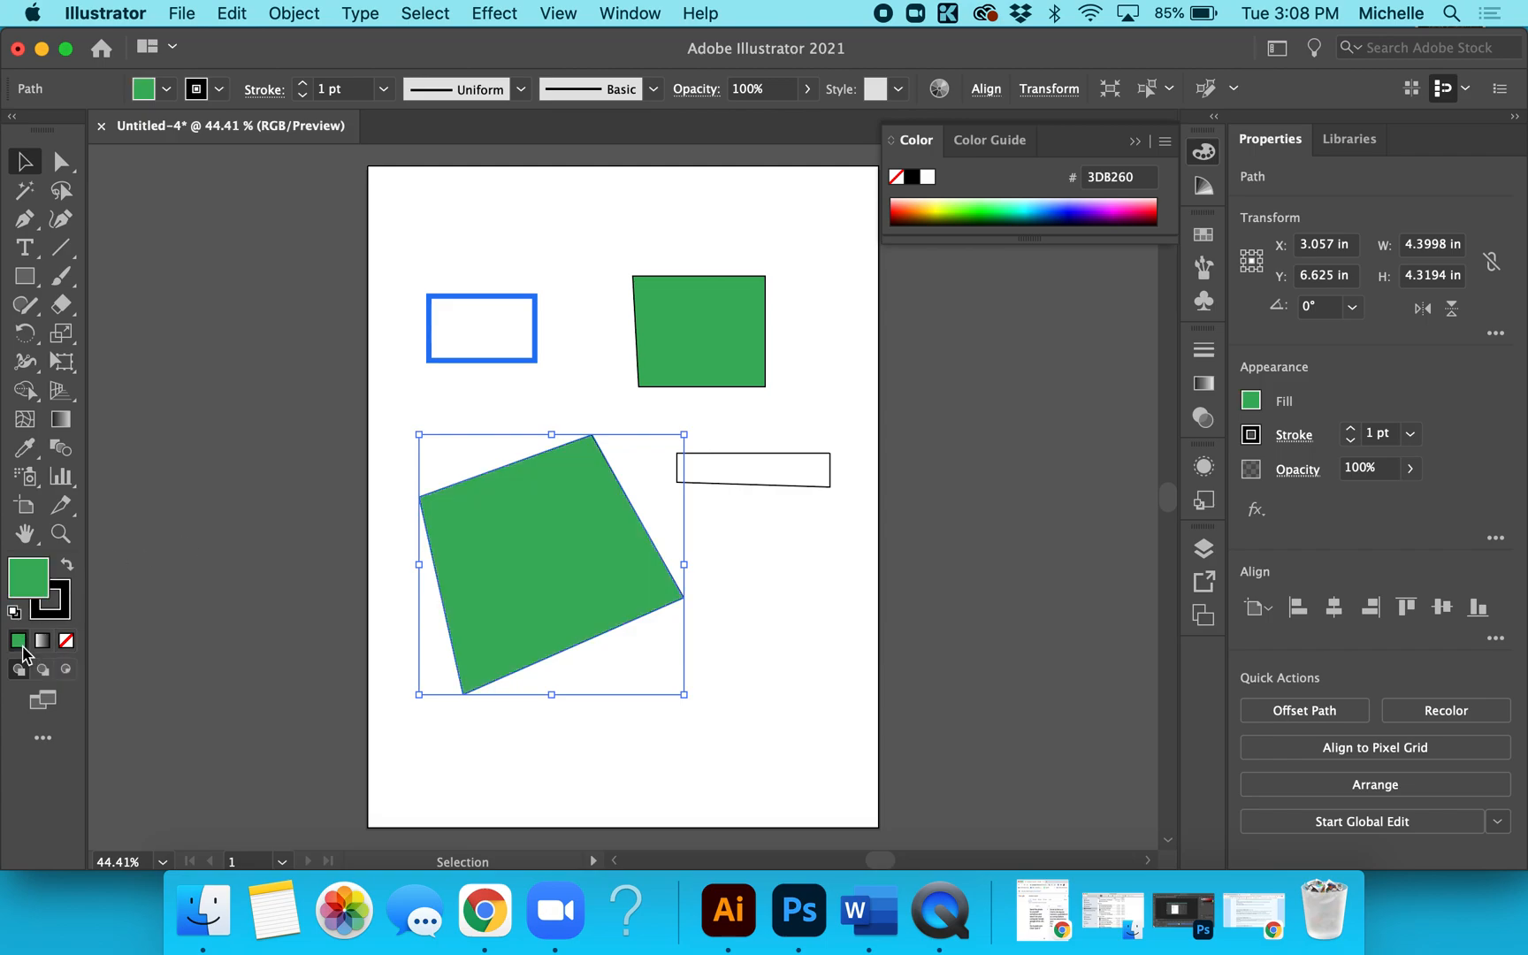
pyautogui.doubleClick(35, 585)
pyautogui.moveTo(1169, 572); pyautogui.dragTo(1154, 430)
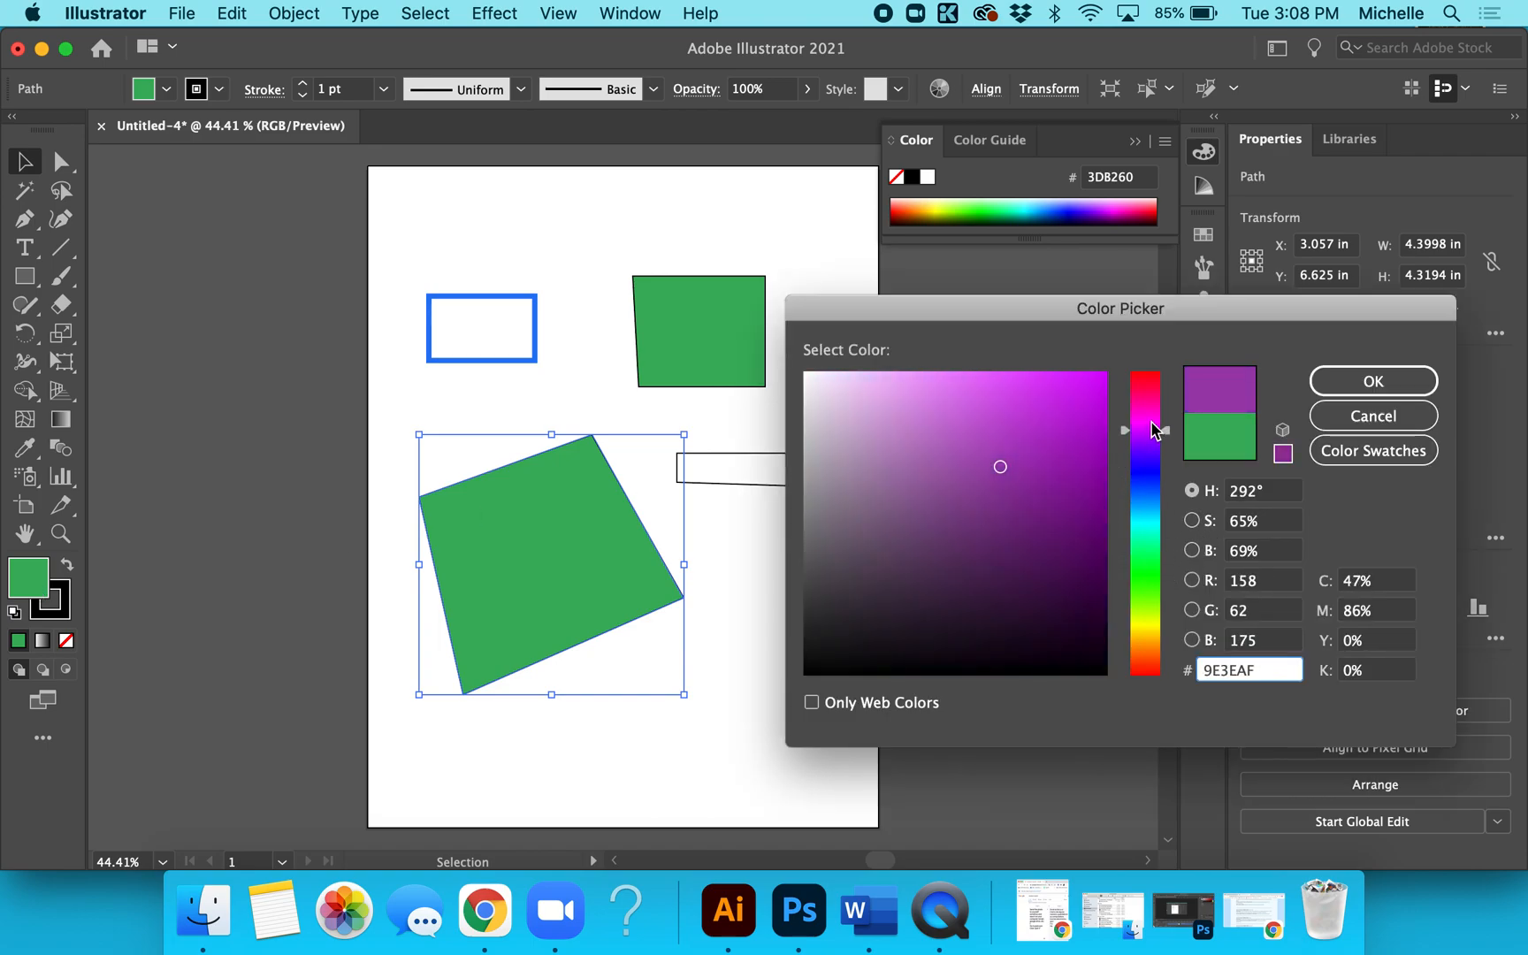
pyautogui.click(1092, 432)
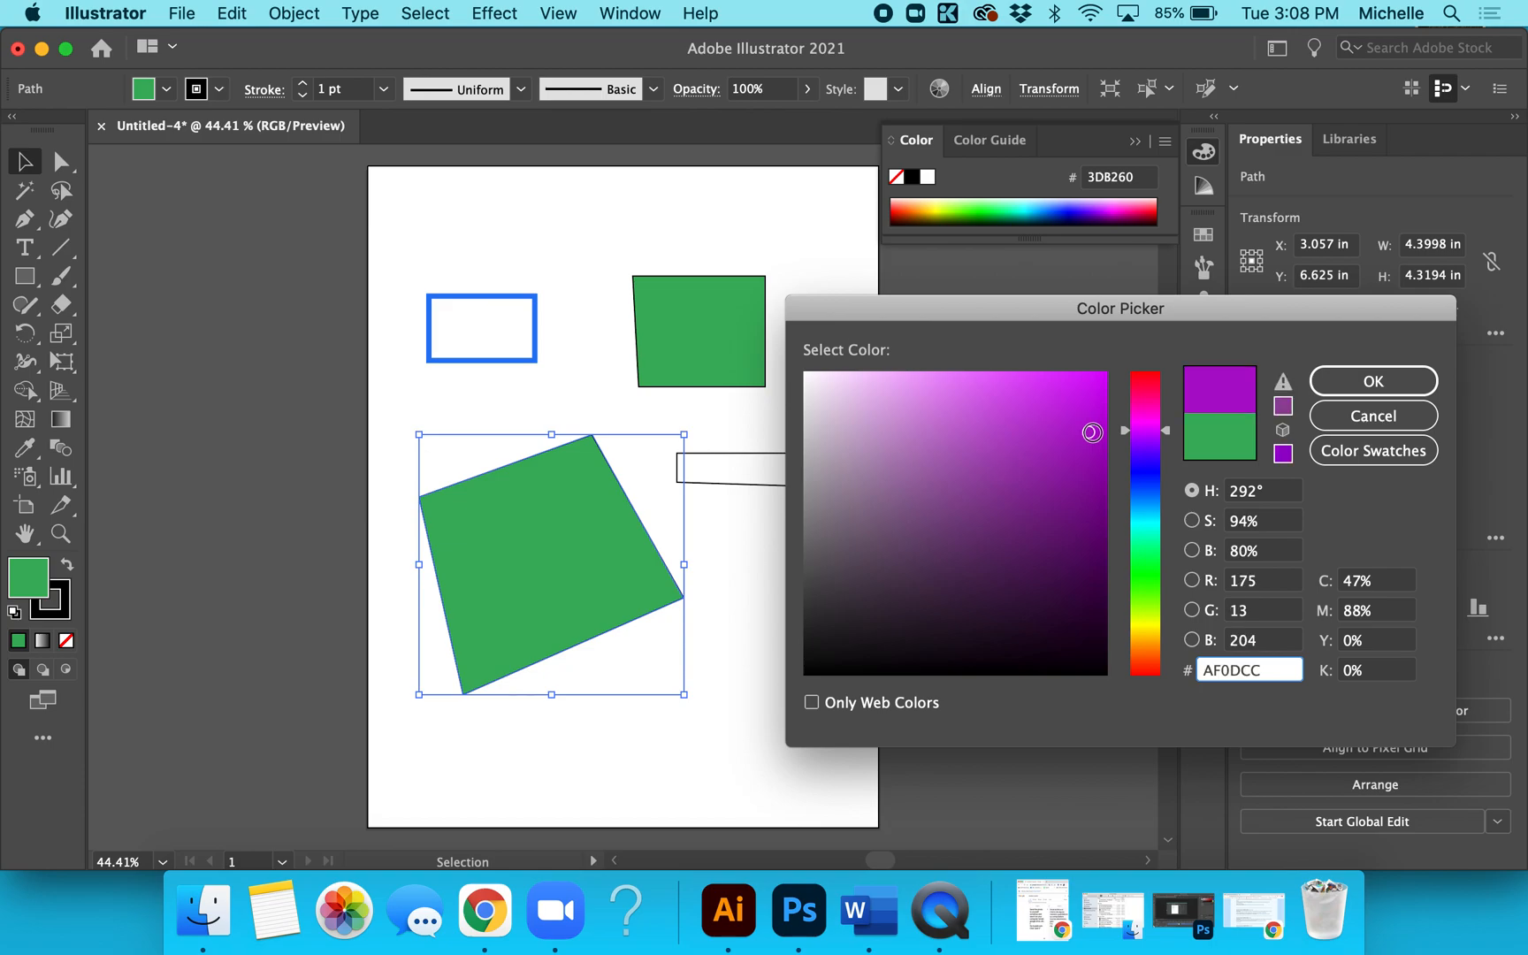
pyautogui.click(1398, 382)
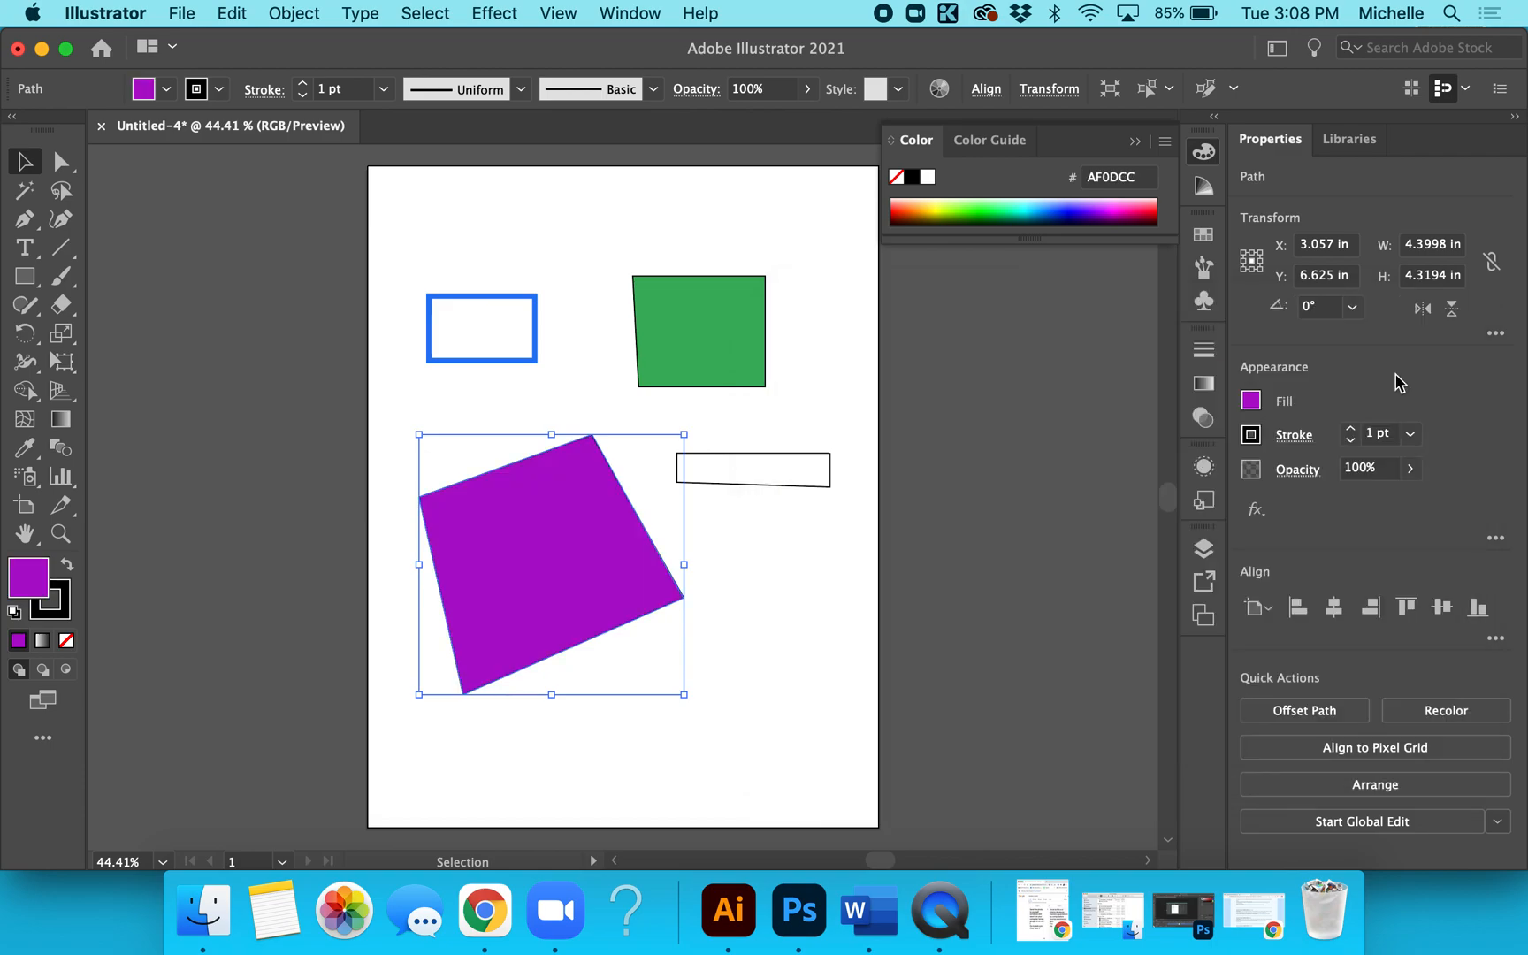
# - Remove the stroke from the large purple shape and deselect it
pyautogui.click(64, 610)
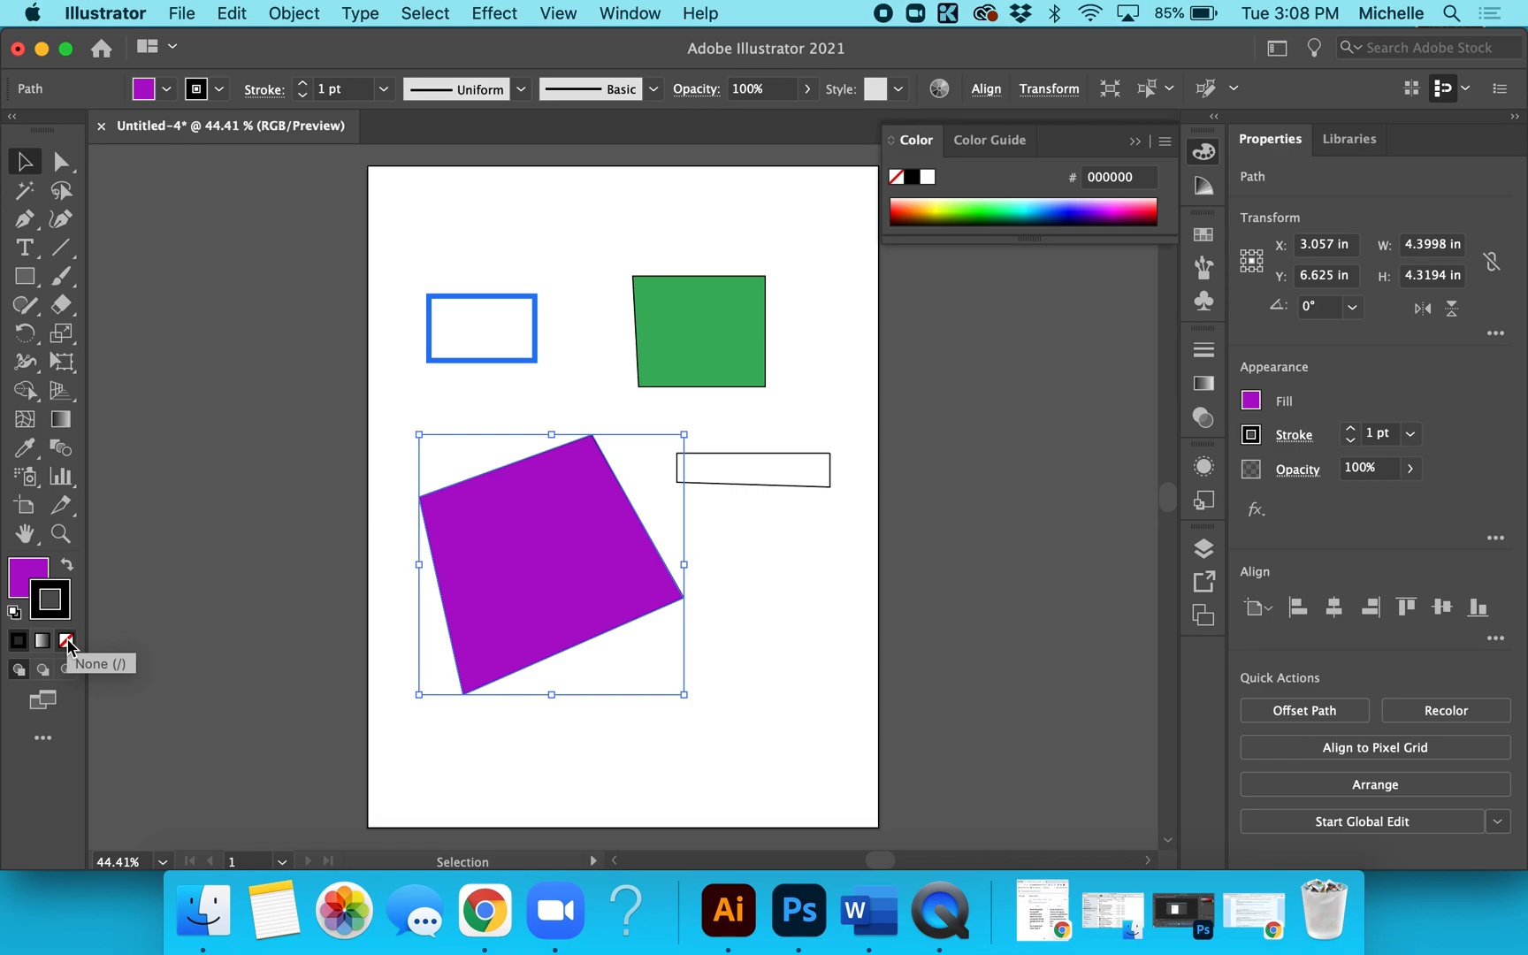
pyautogui.click(67, 642)
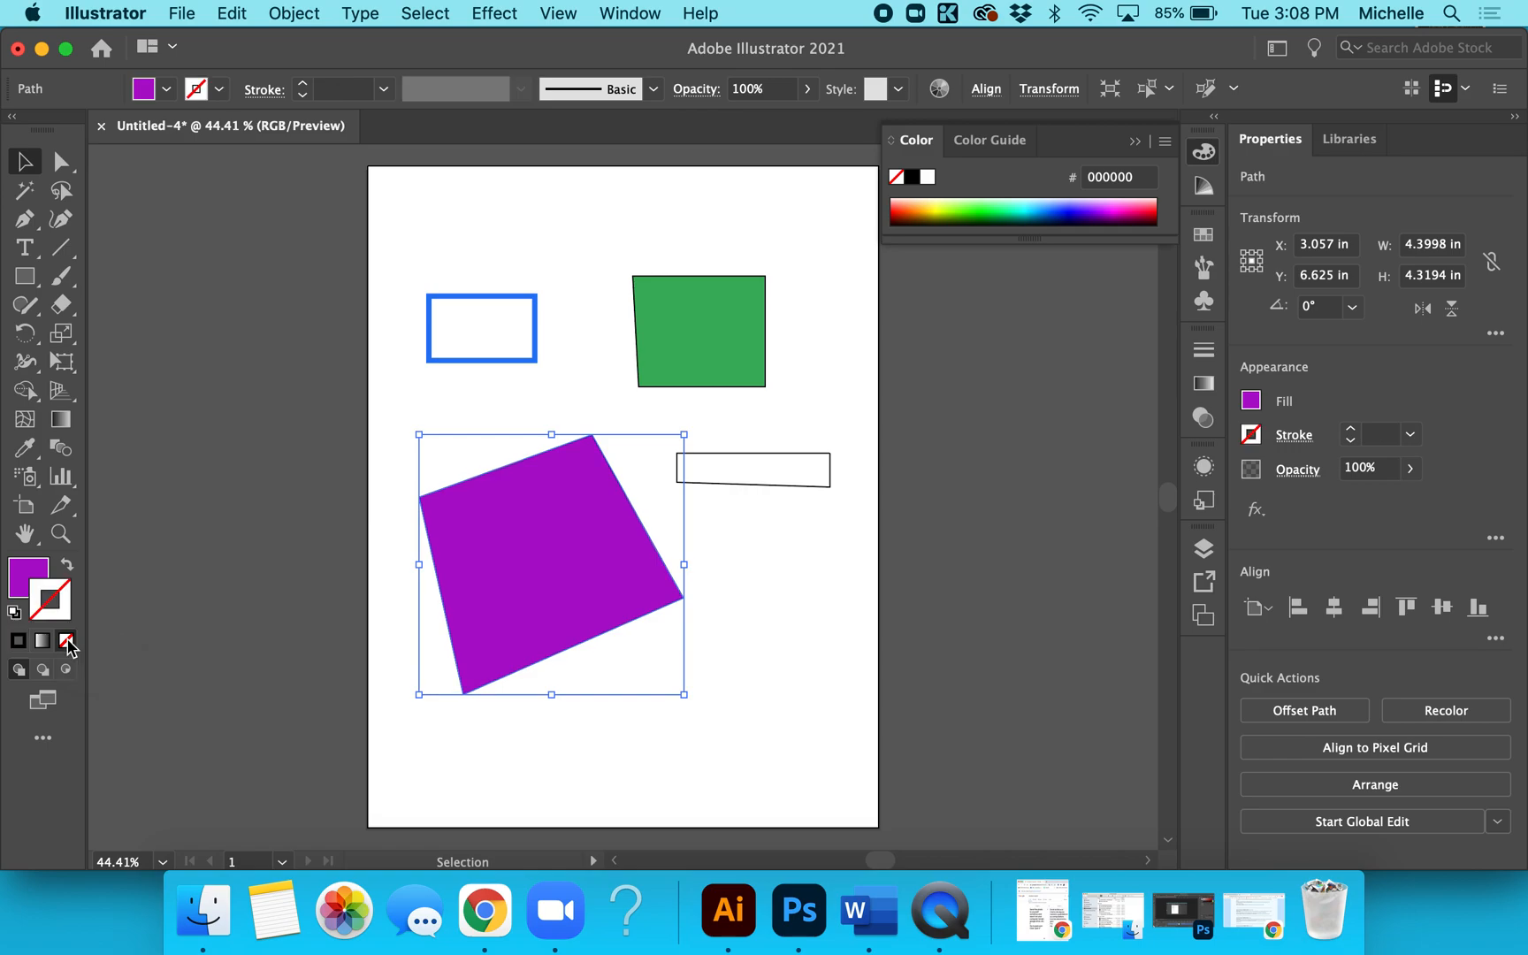
pyautogui.click(764, 575)
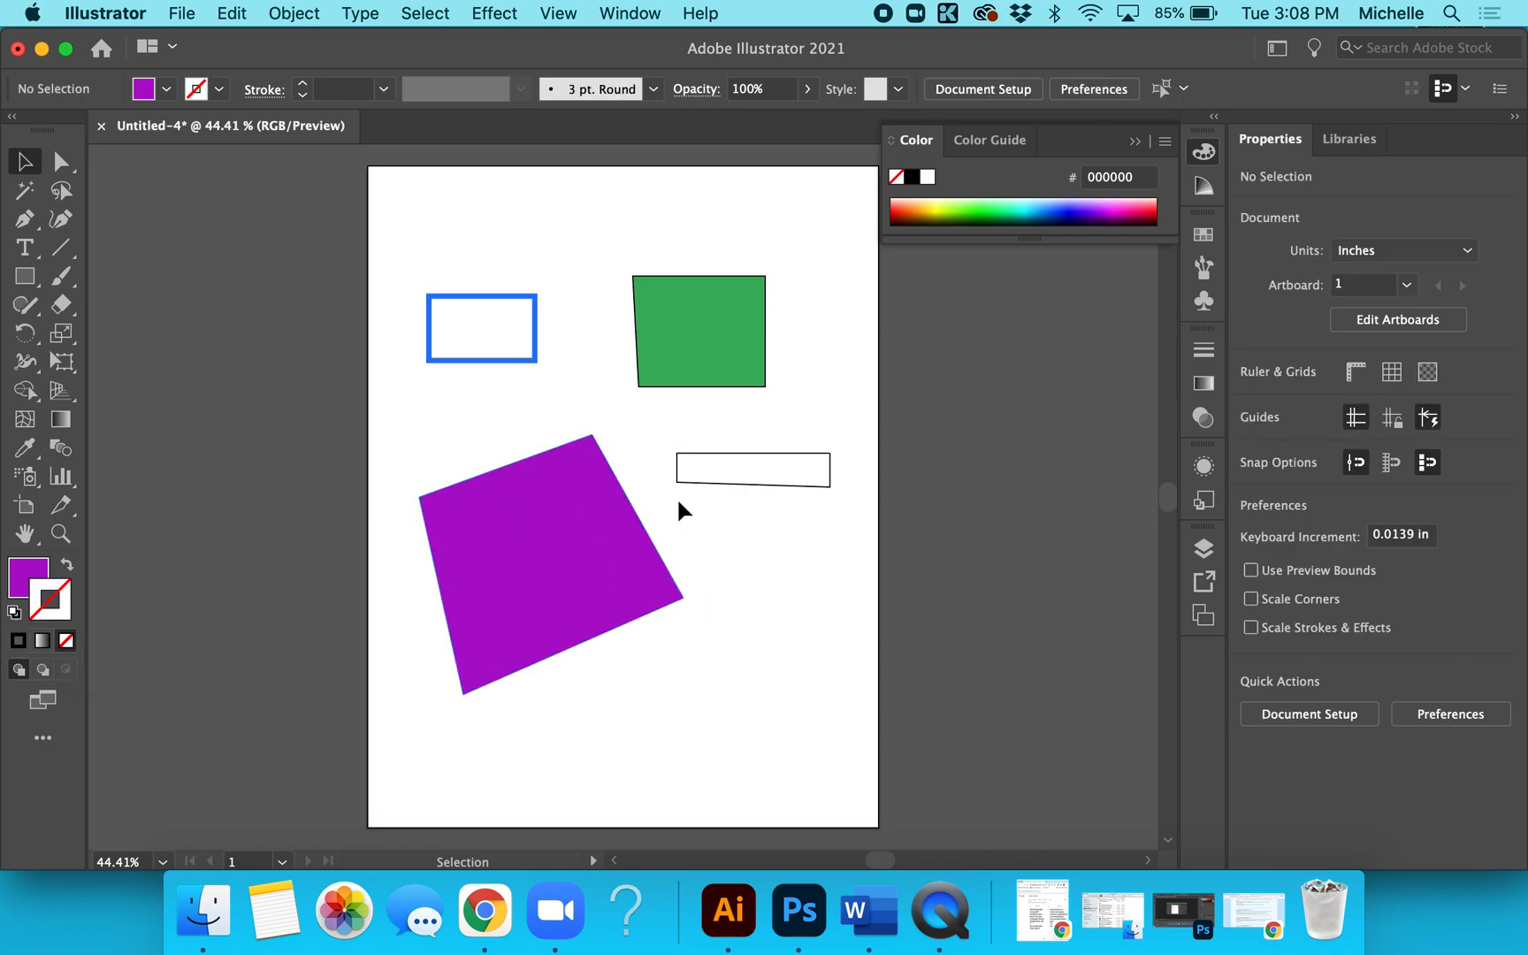
# - Fill the long, thin shape with a linear gradient and change its white color stop to RGB green 3FFFAC
pyautogui.click(678, 471)
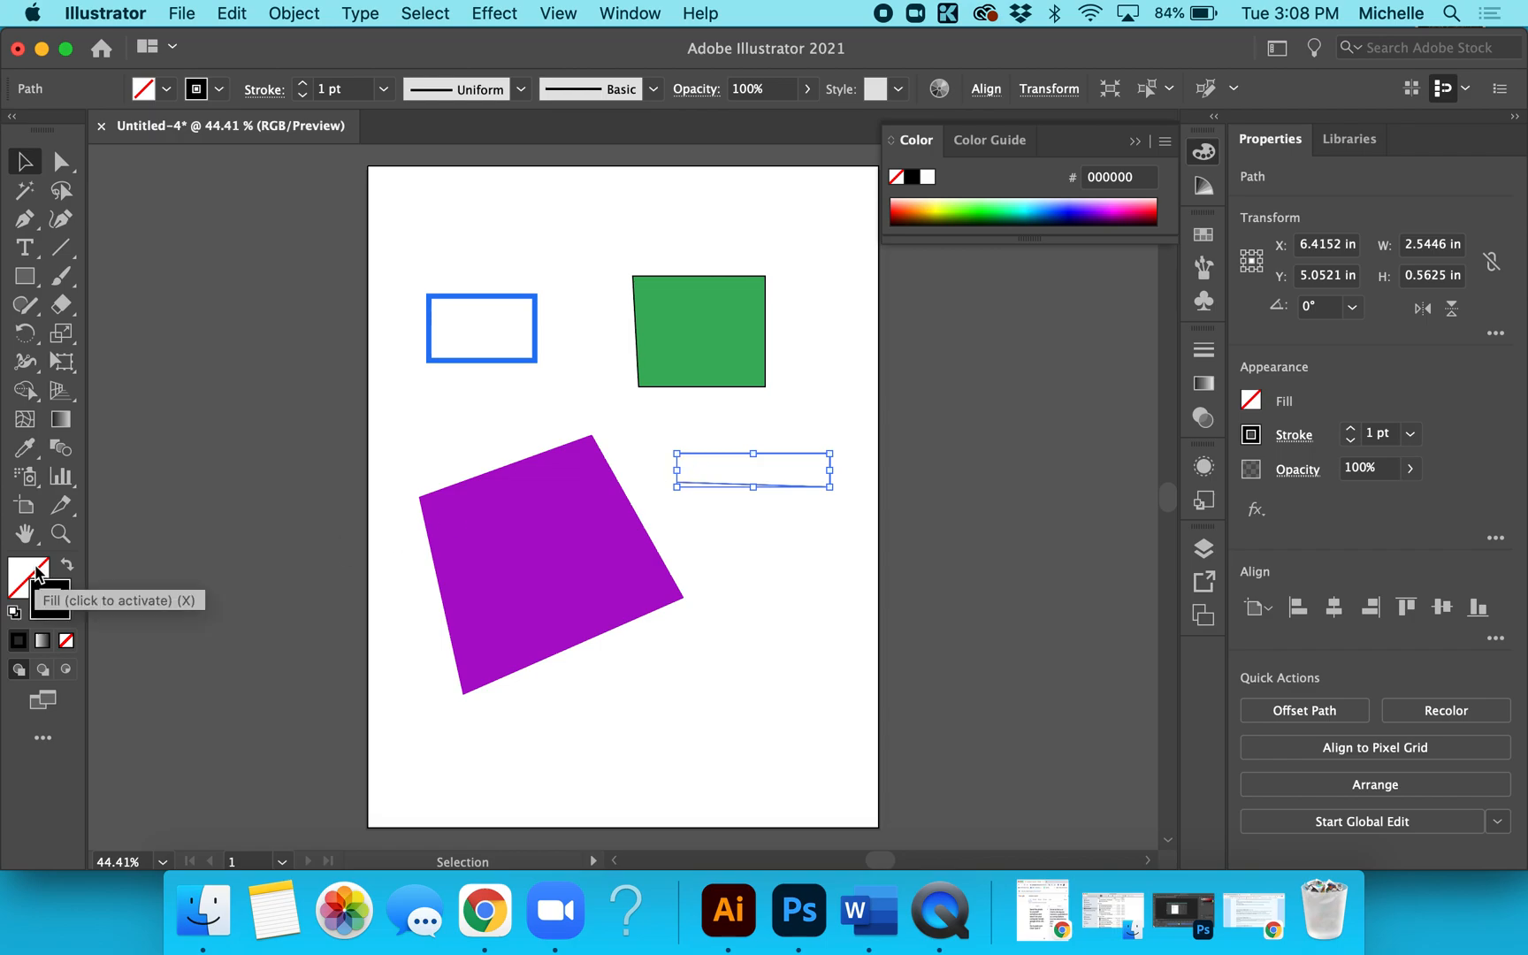
pyautogui.click(42, 647)
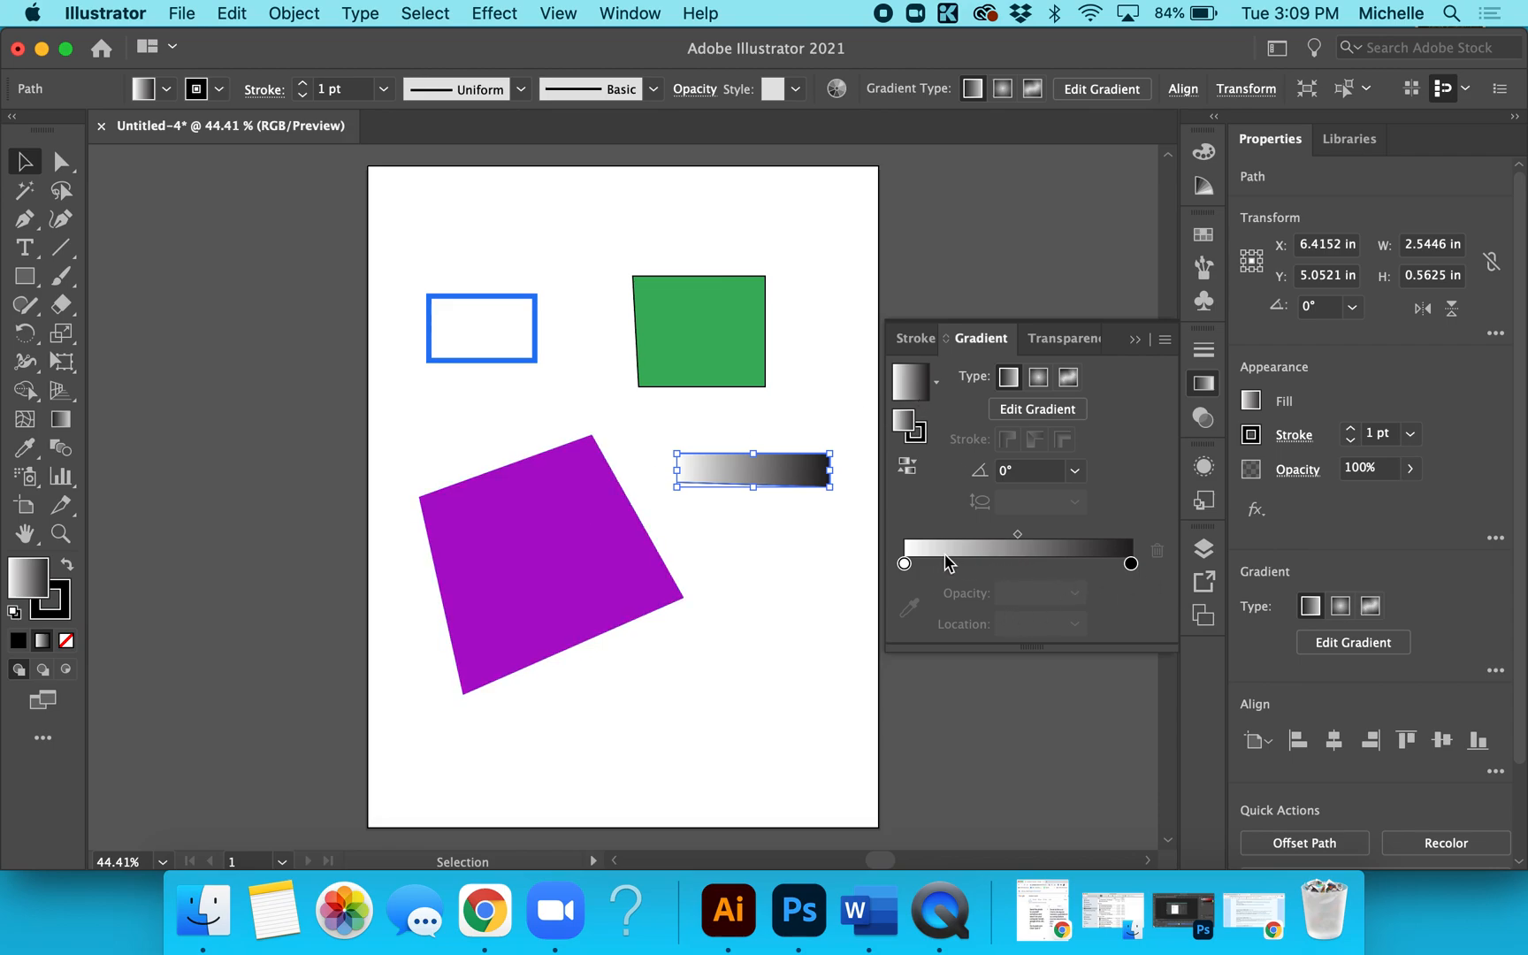
pyautogui.doubleClick(904, 564)
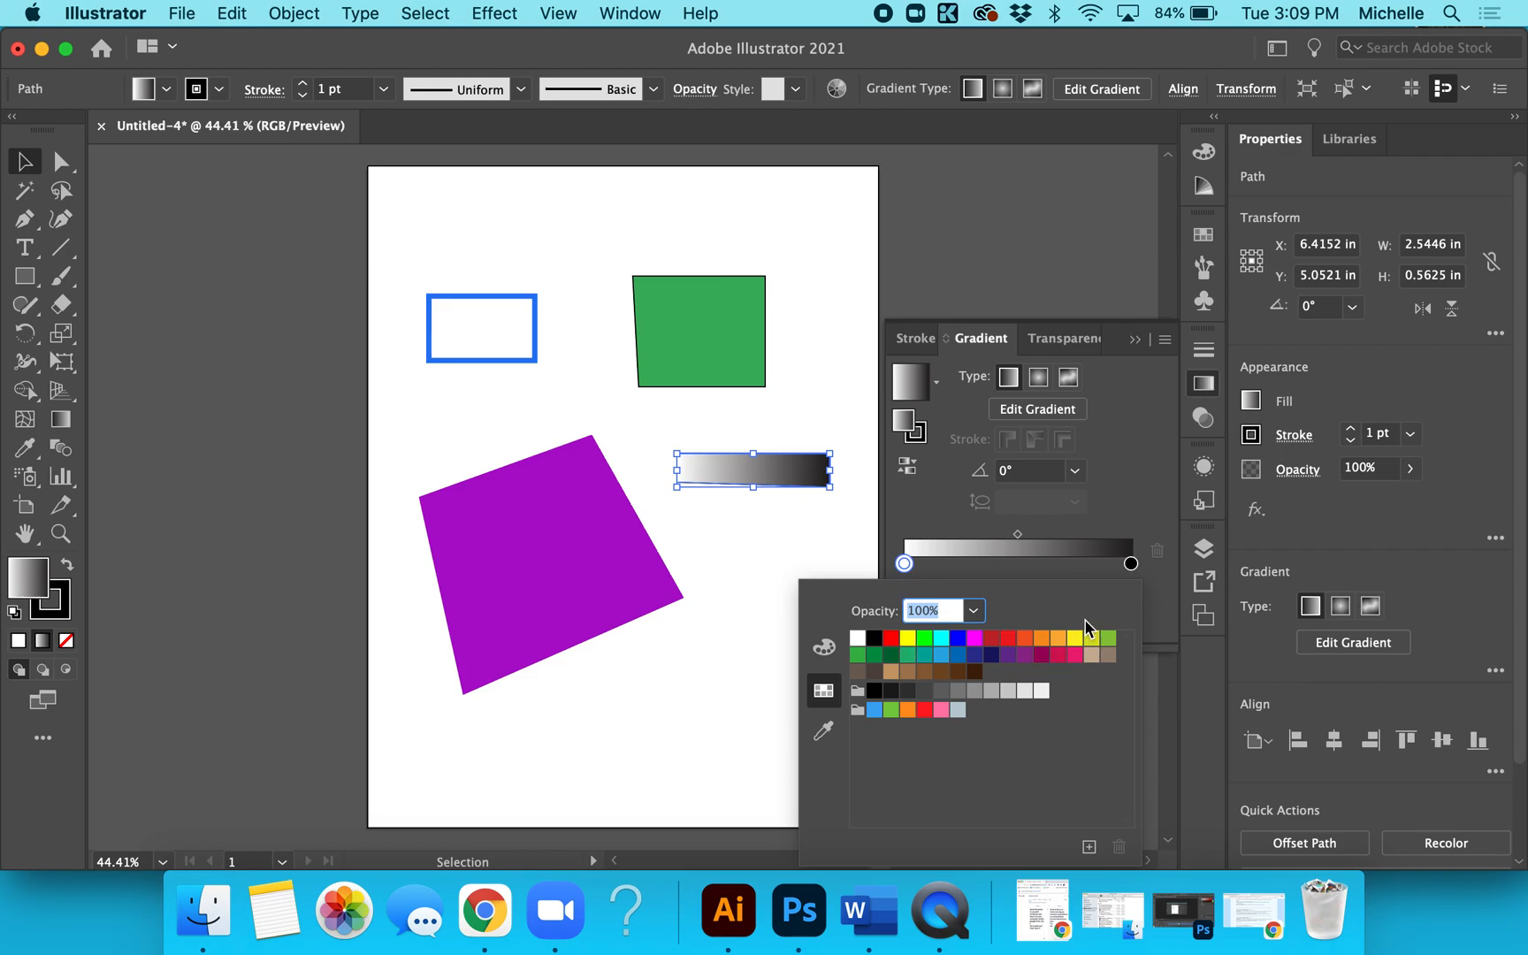
pyautogui.click(824, 646)
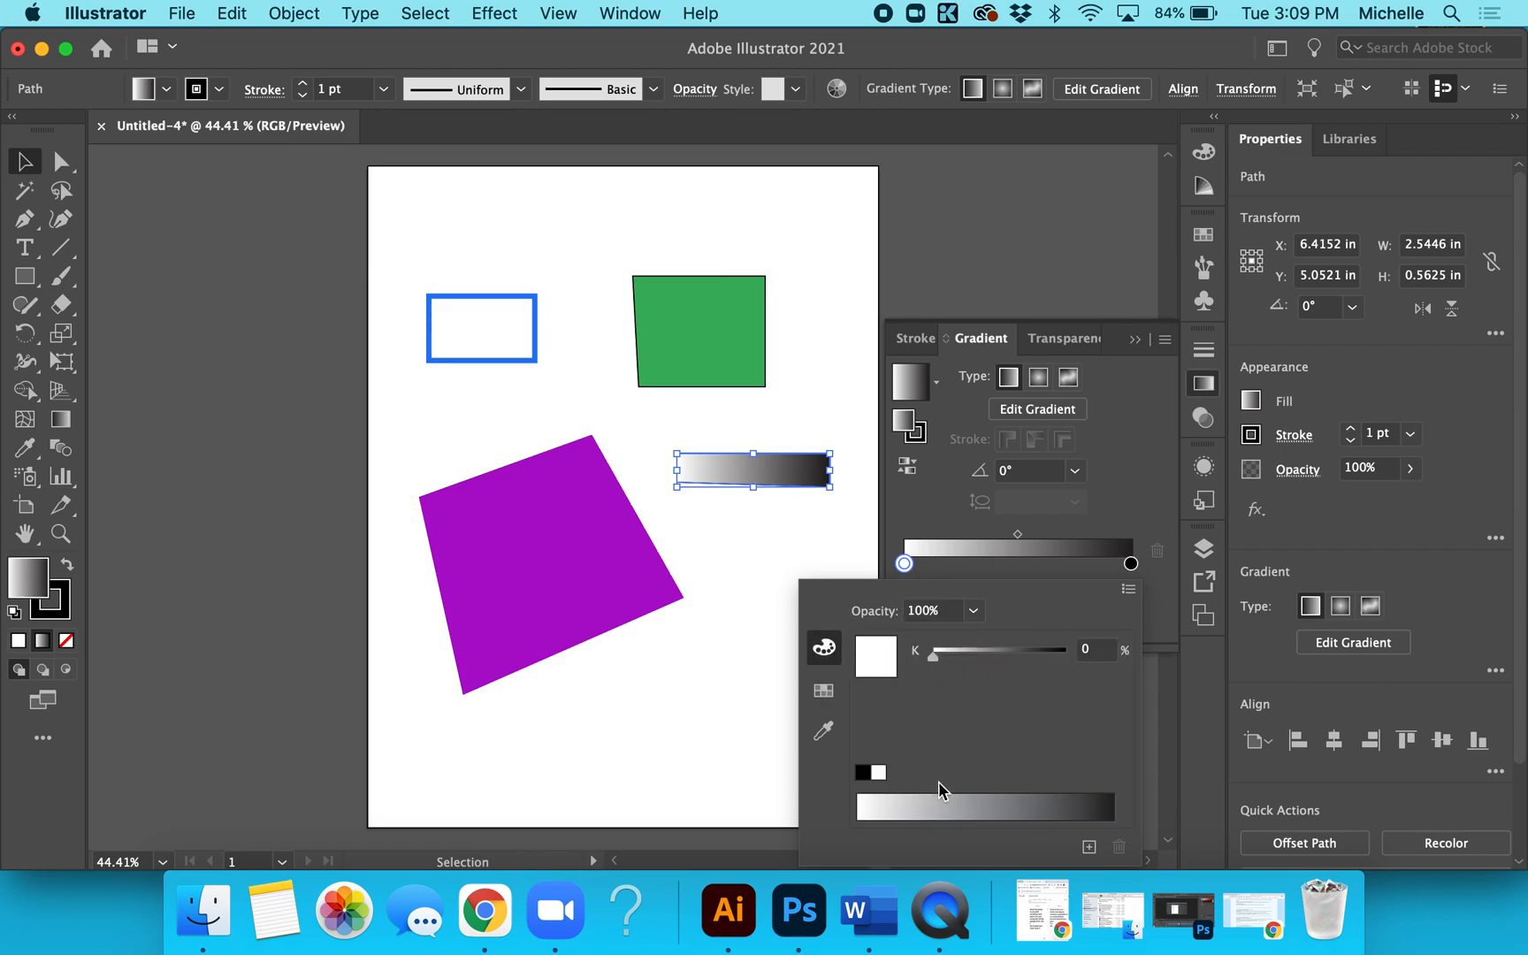
pyautogui.click(1127, 590)
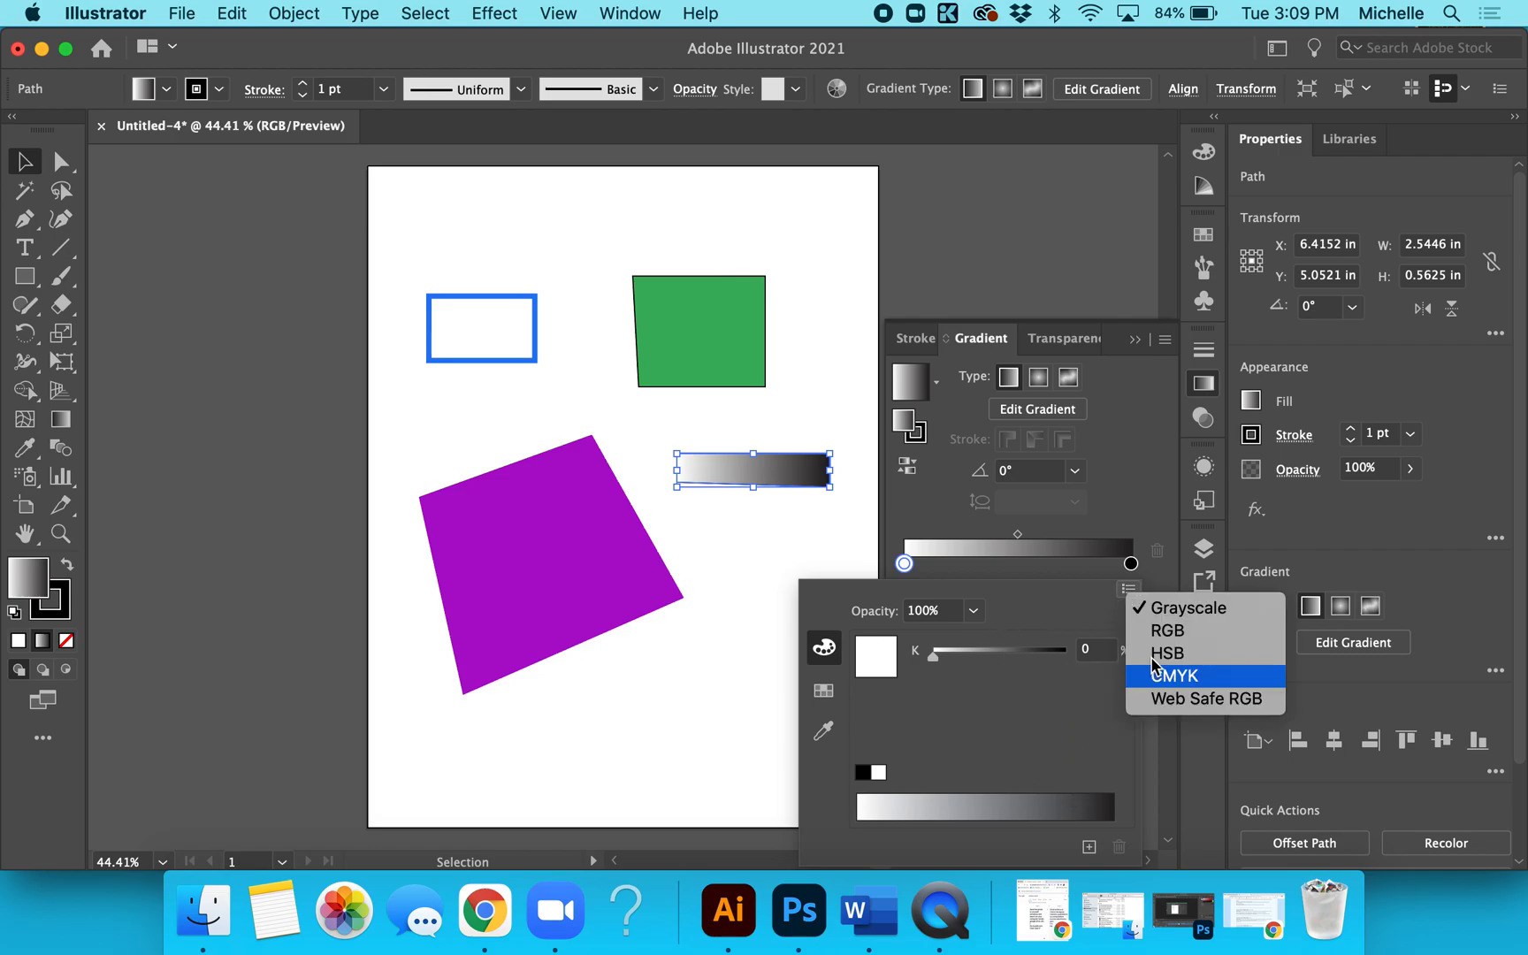
pyautogui.click(1107, 611)
pyautogui.click(1130, 591)
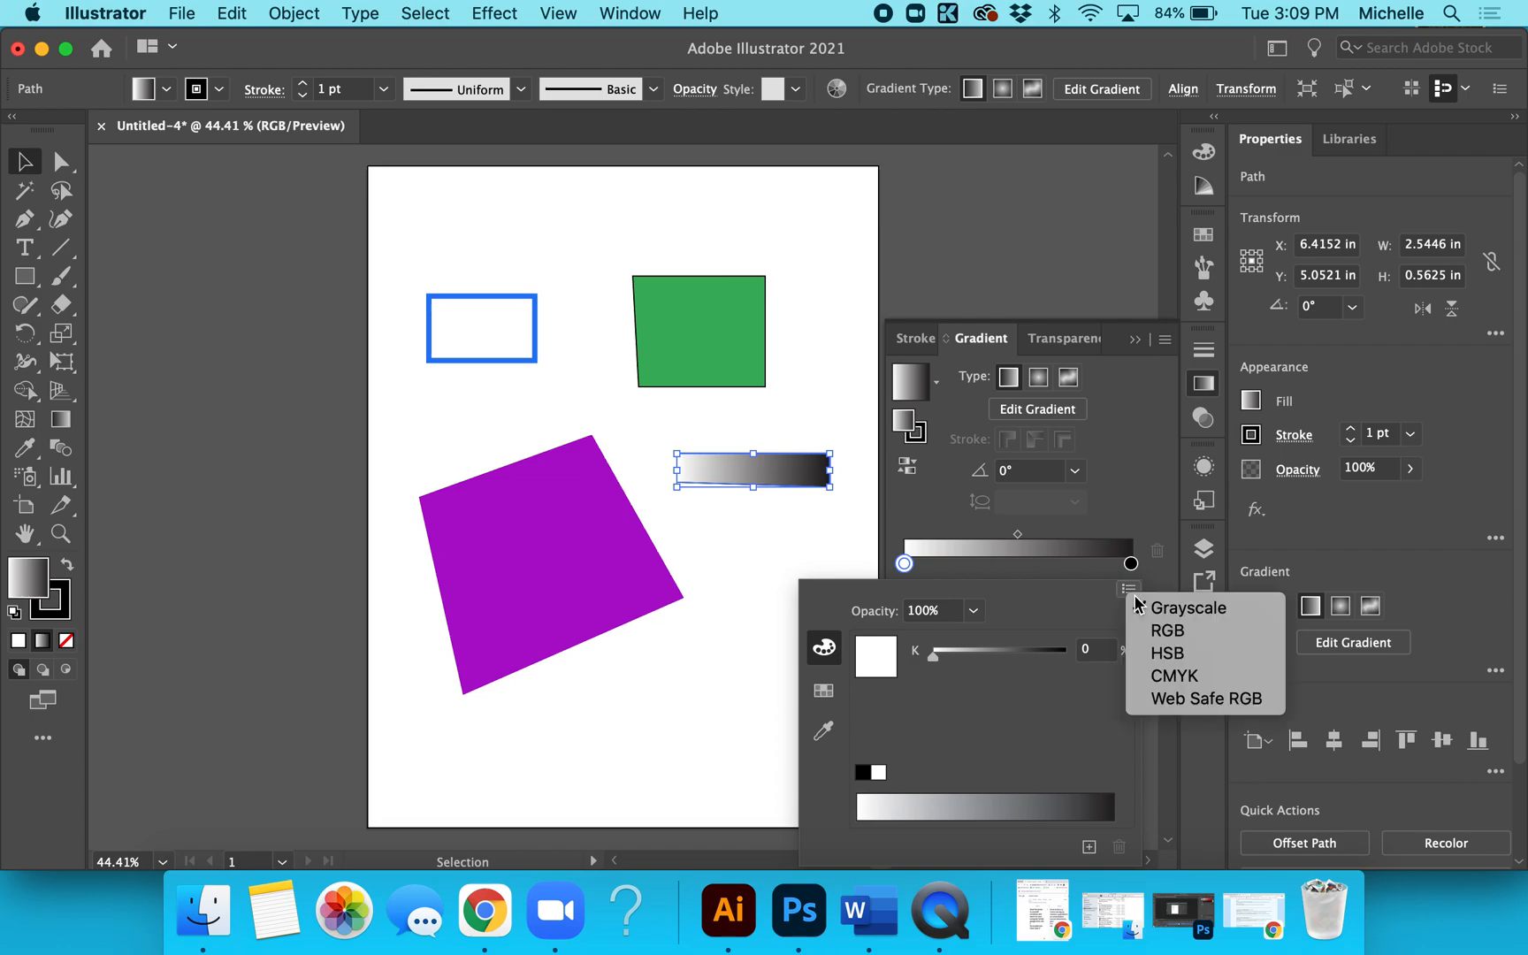
pyautogui.click(1146, 630)
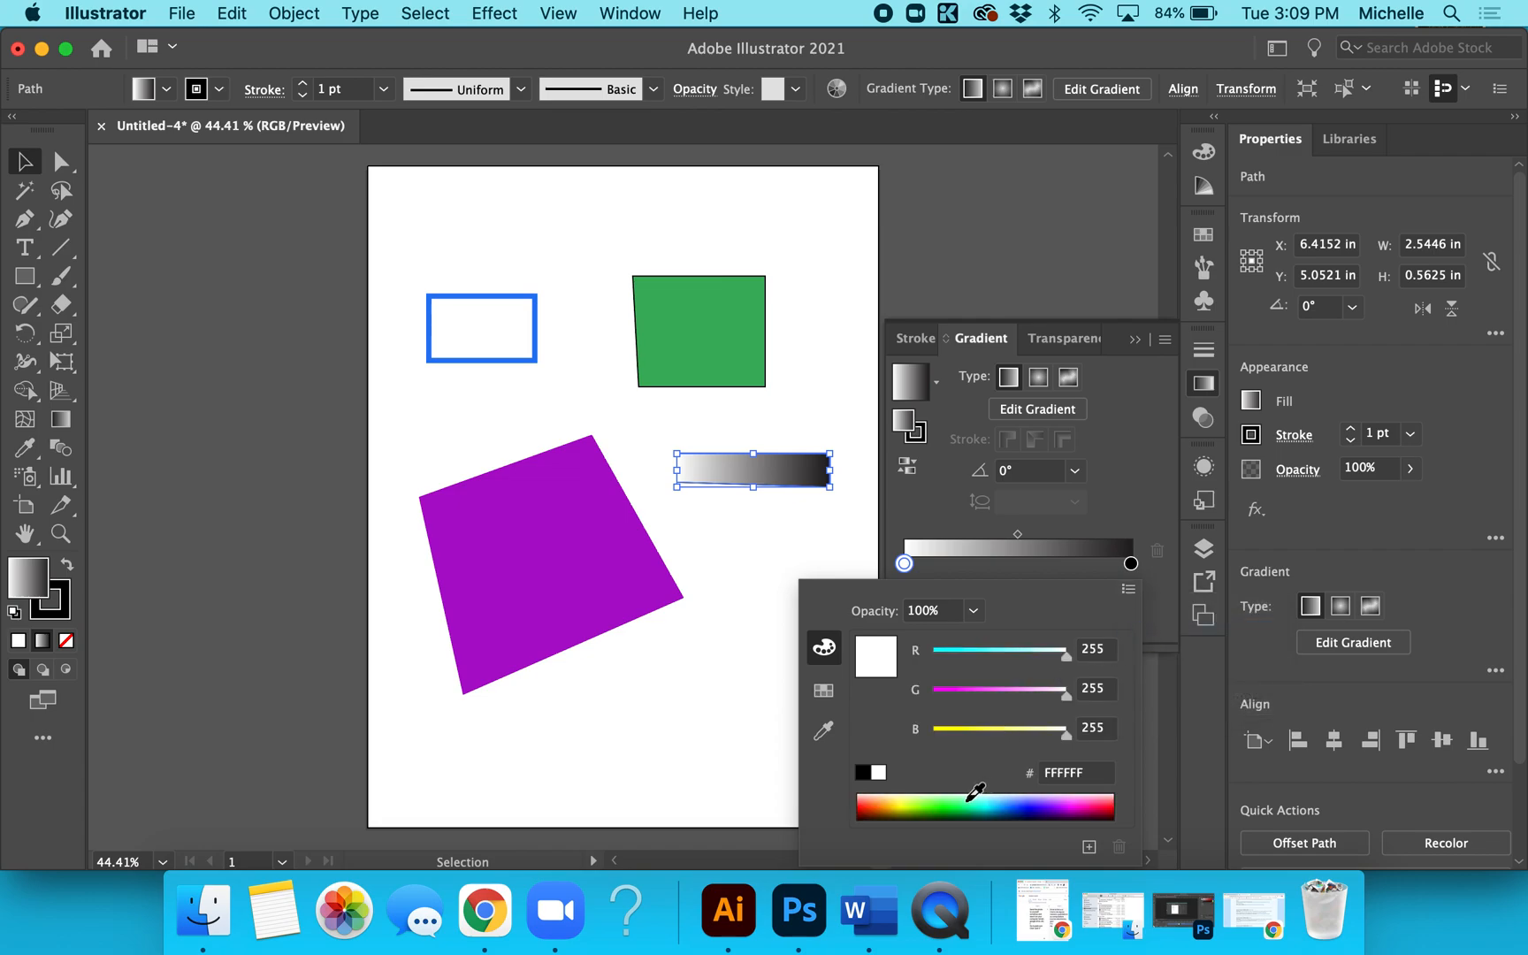
pyautogui.click(968, 801)
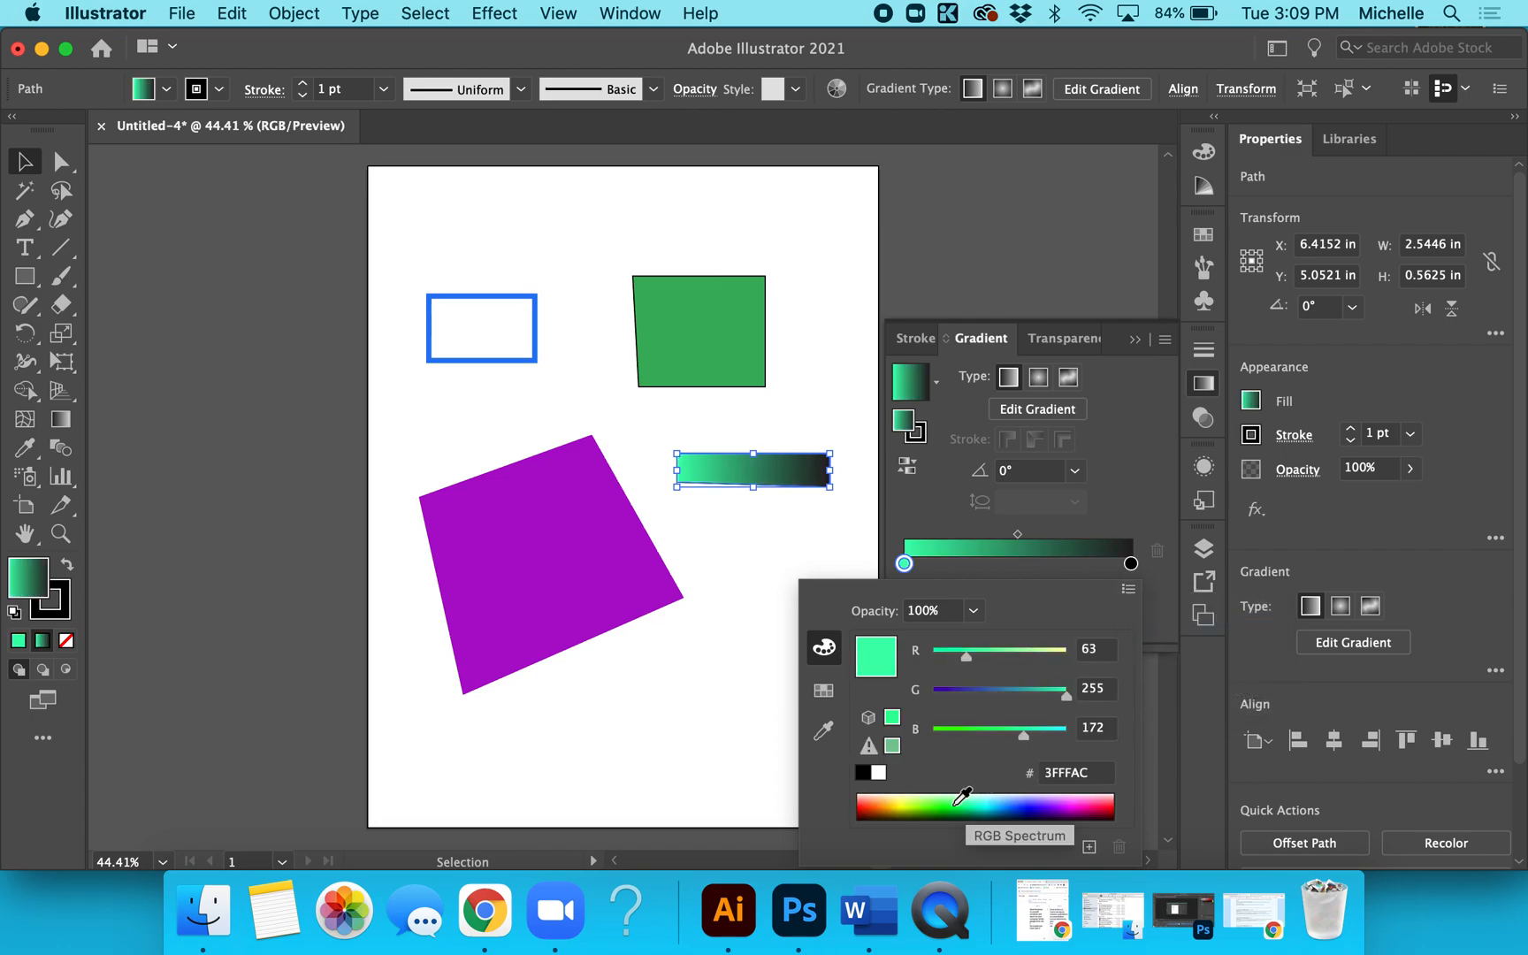
pyautogui.click(1135, 519)
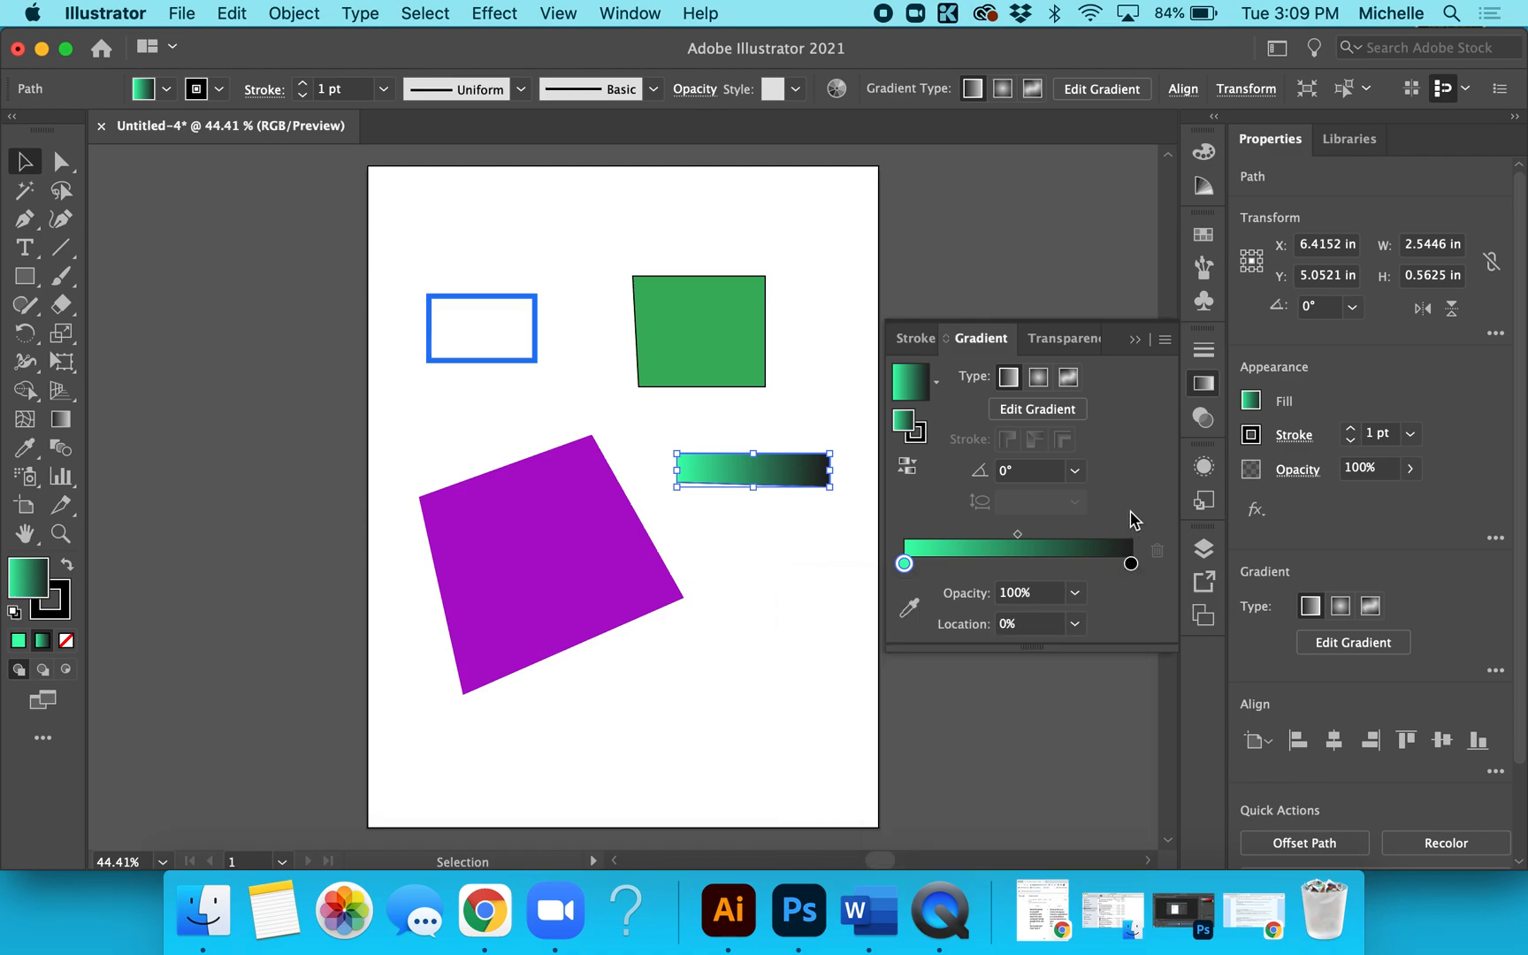
pyautogui.click(853, 506)
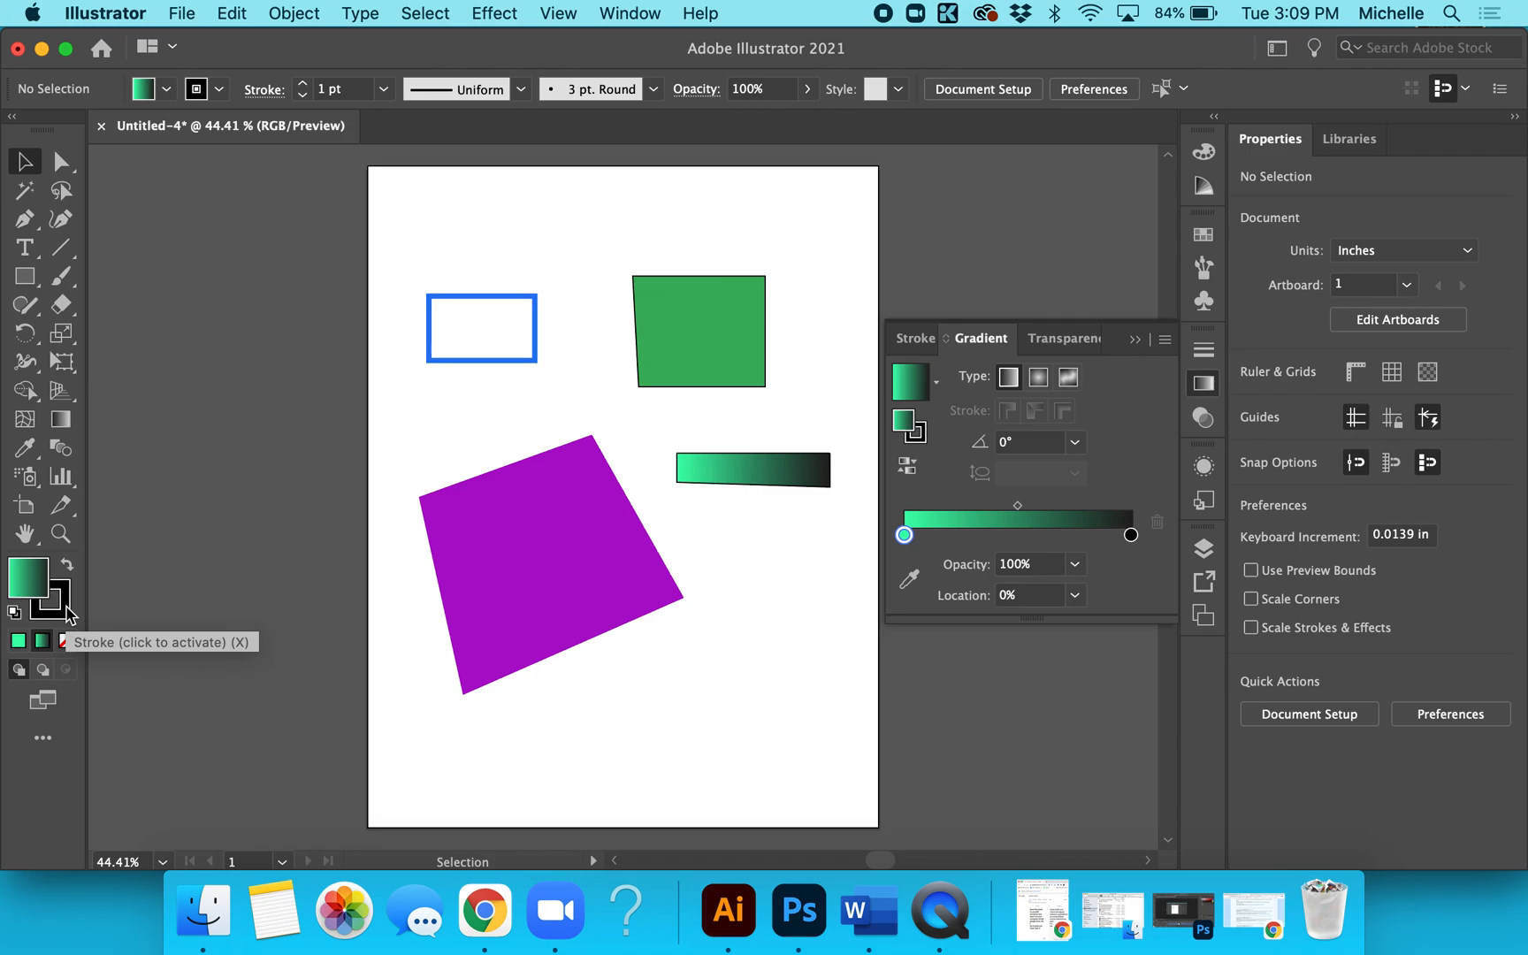
# - Set the stroke weight of the thin gradient-filled shape to 3 pt
pyautogui.click(68, 609)
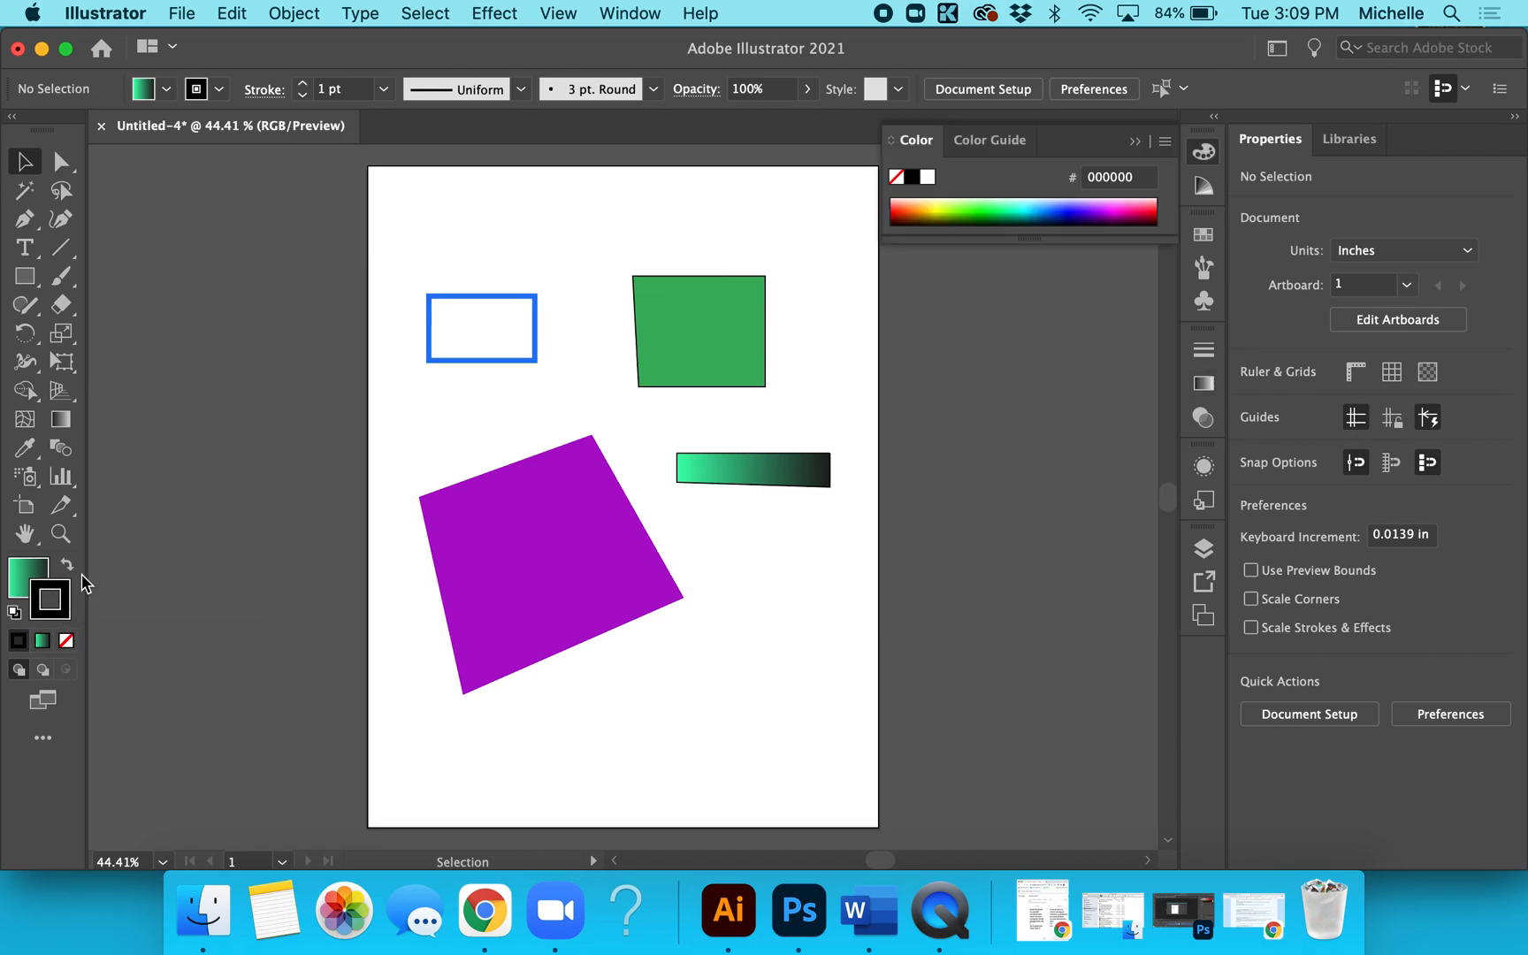
pyautogui.click(384, 89)
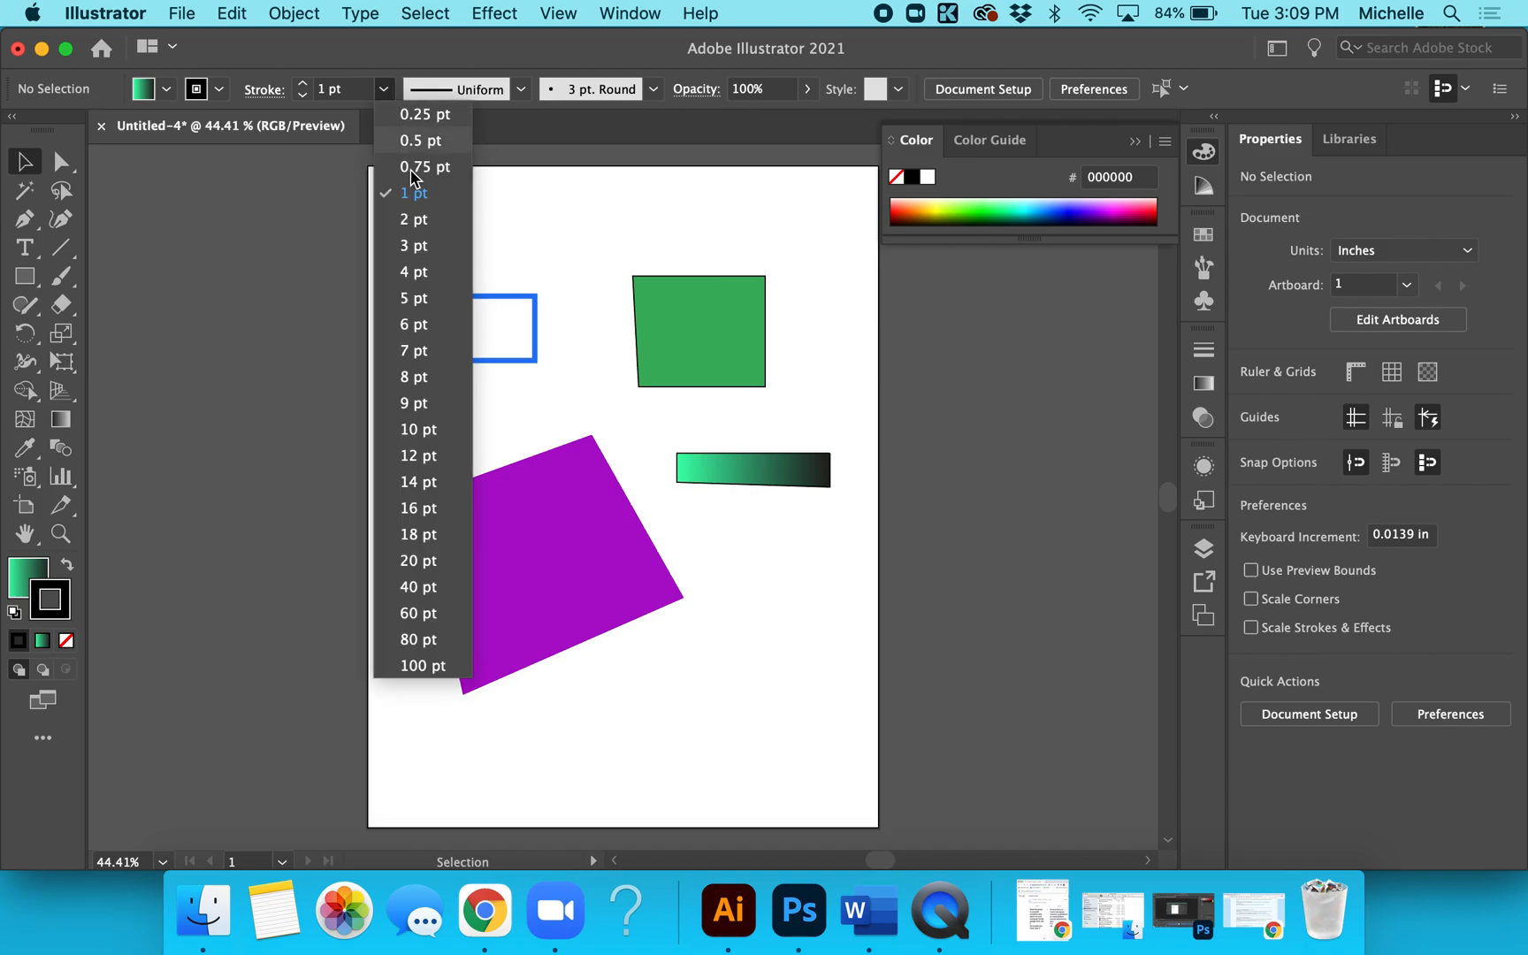
pyautogui.click(421, 275)
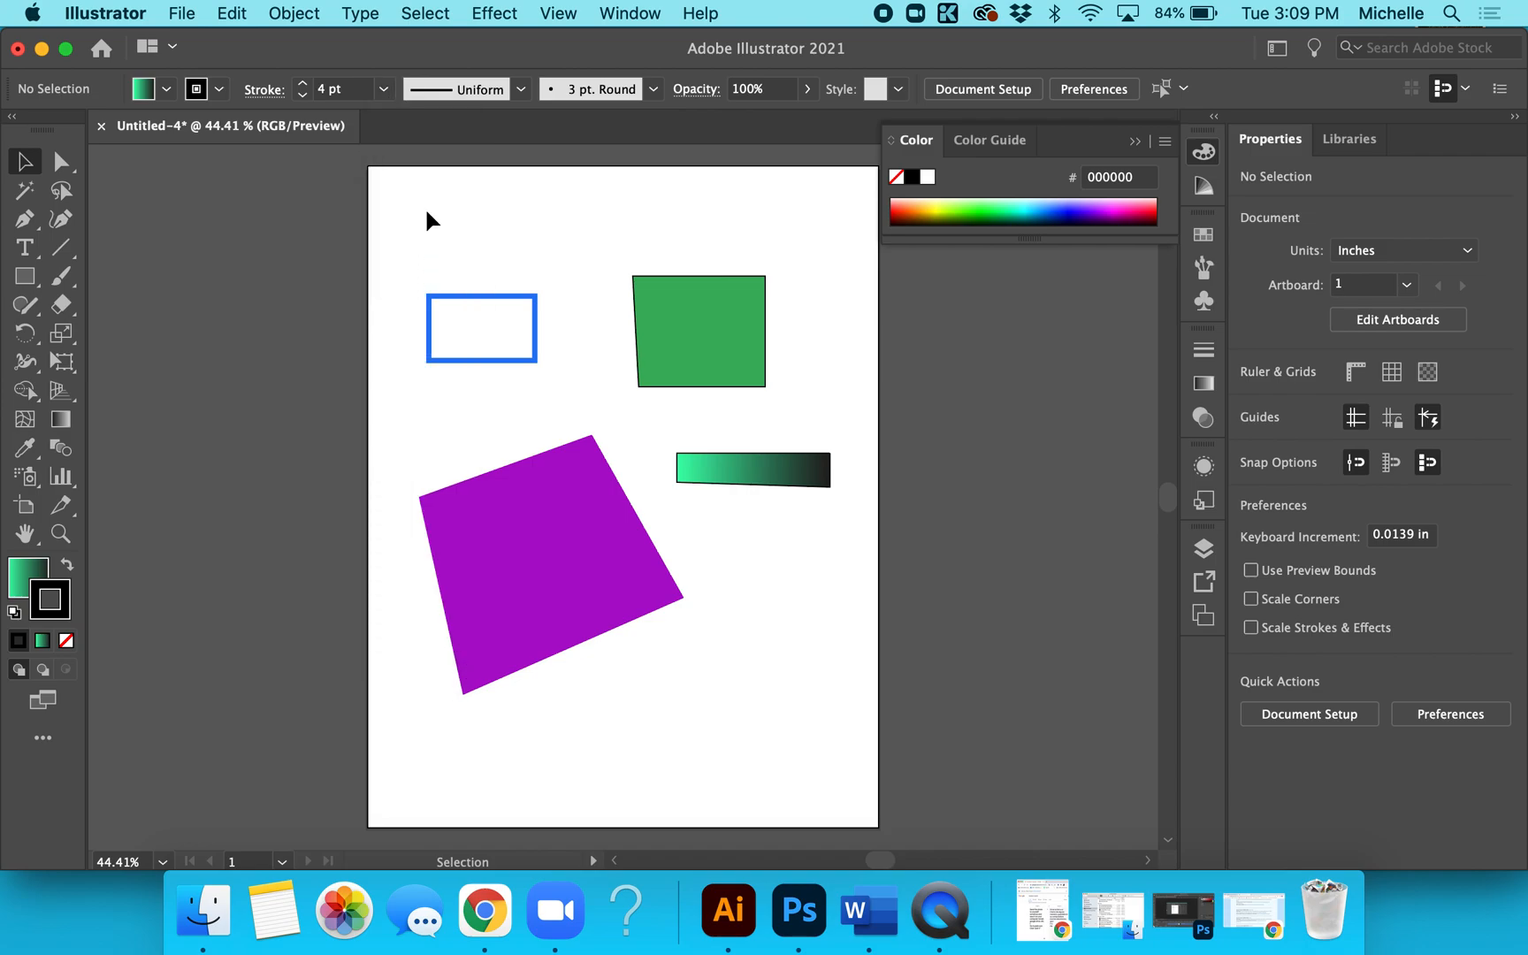
pyautogui.click(729, 454)
pyautogui.click(384, 90)
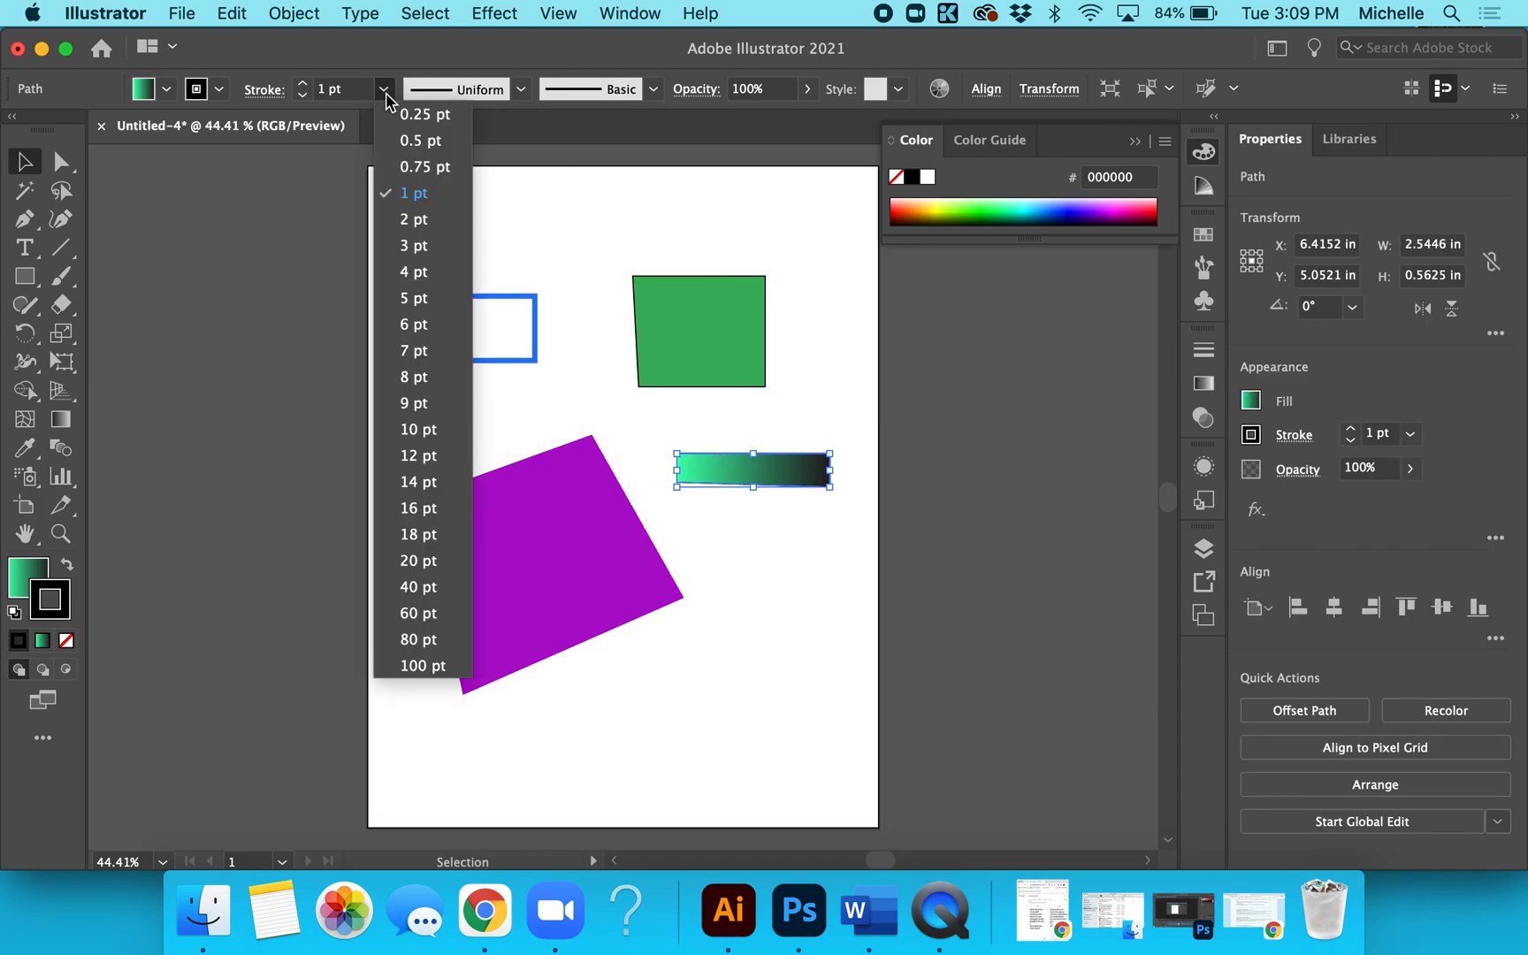
pyautogui.click(420, 251)
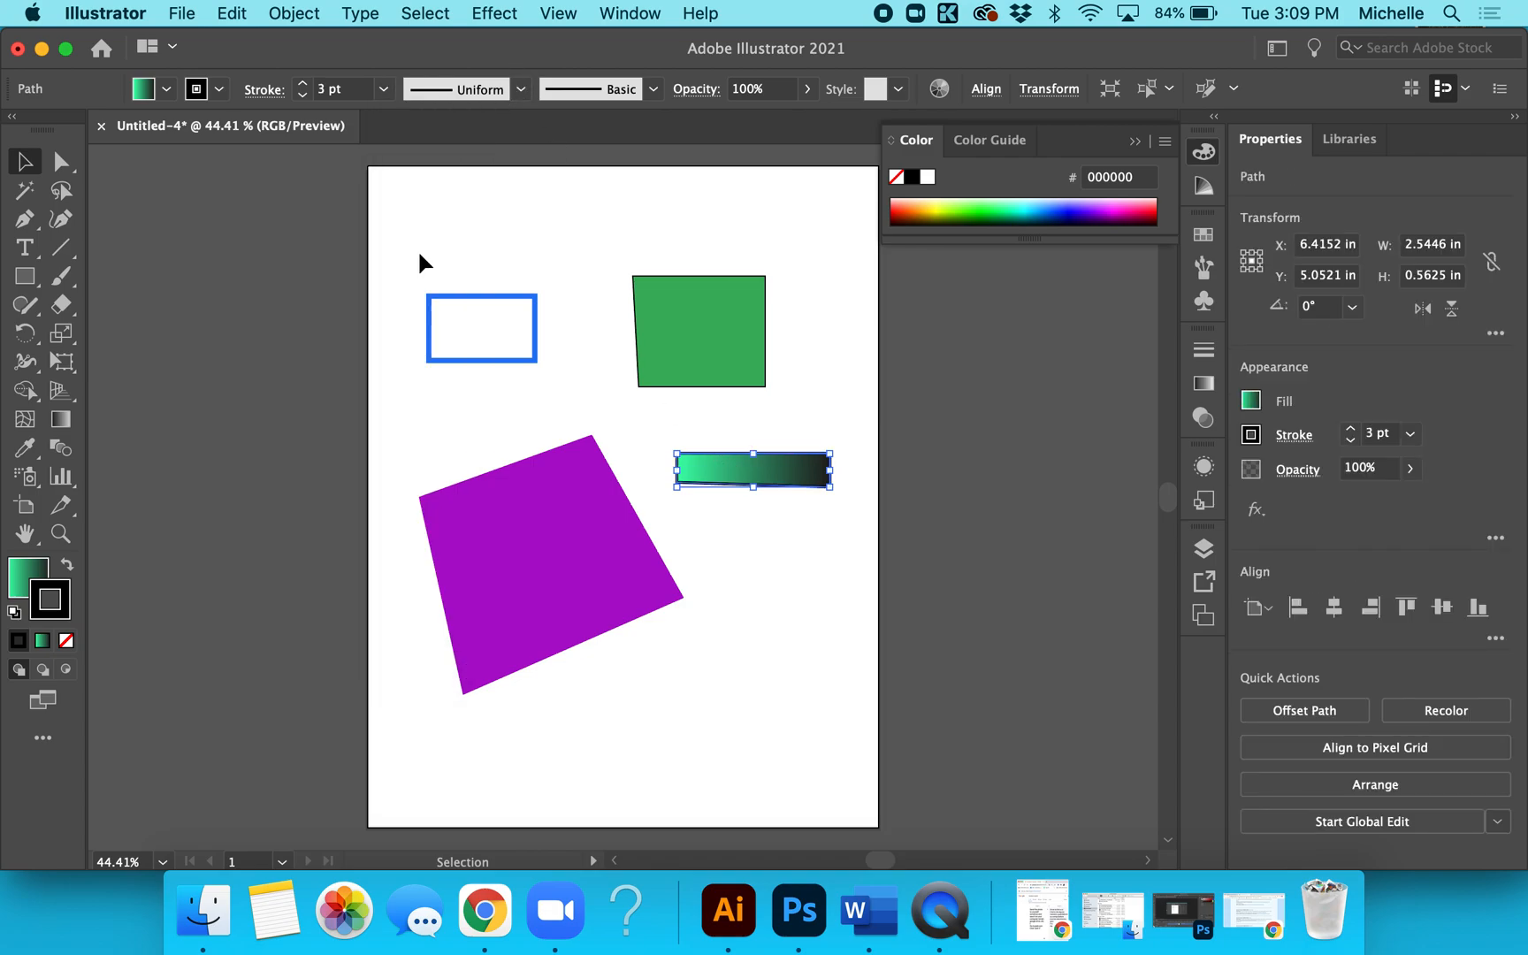
# - Apply the rough charcoal-like brush to the thin gradient shape's stroke and deselect it
pyautogui.click(654, 89)
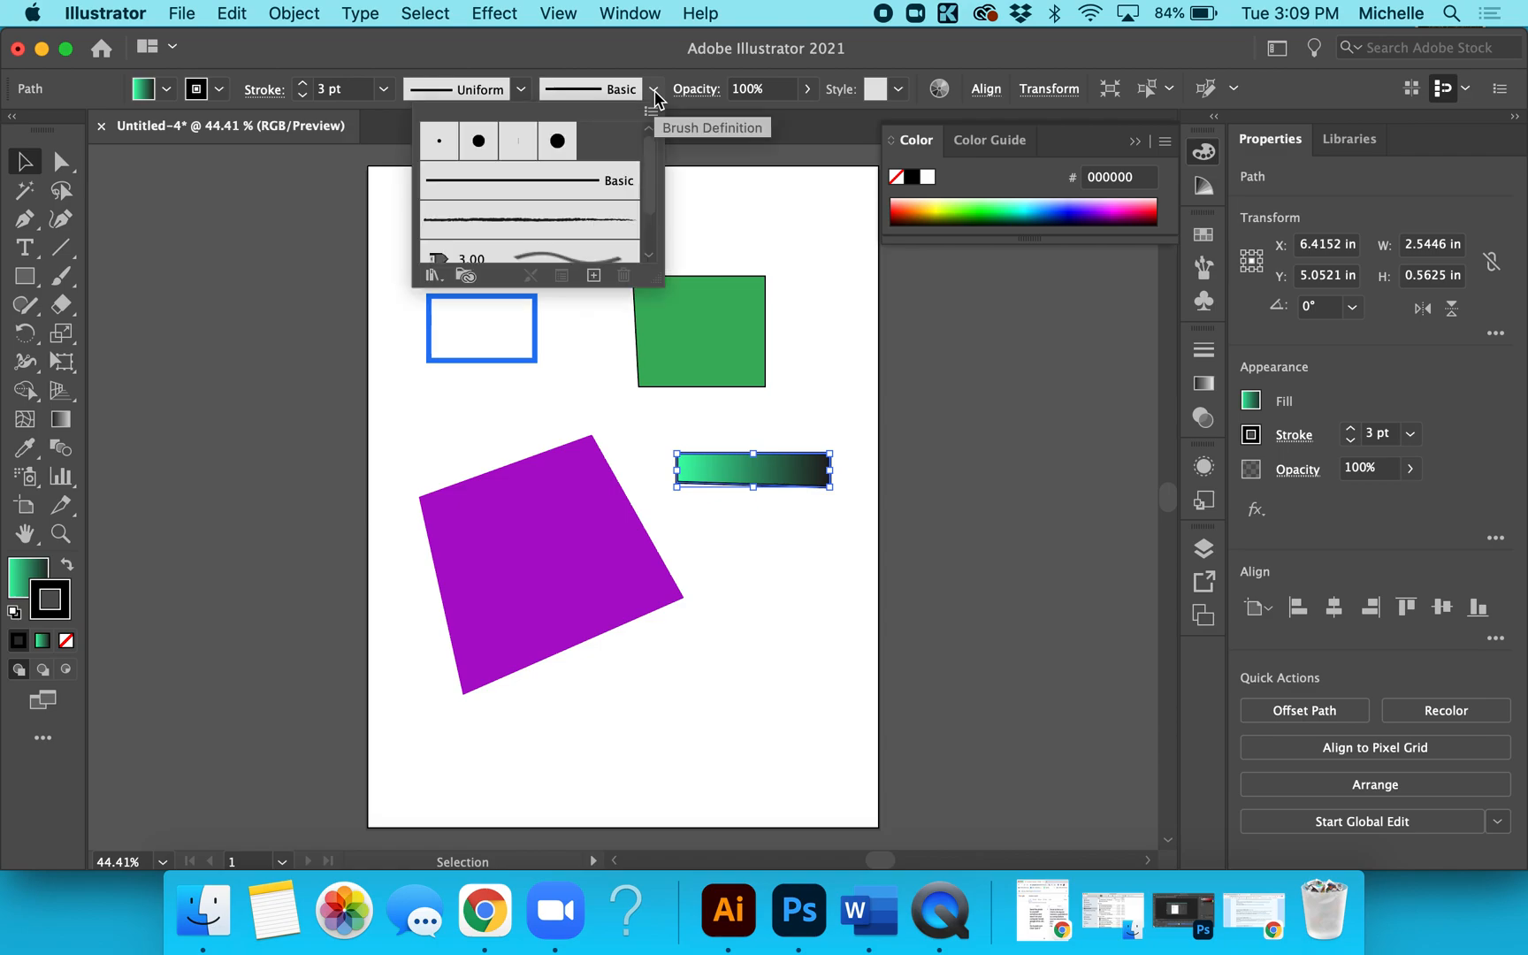
pyautogui.click(598, 228)
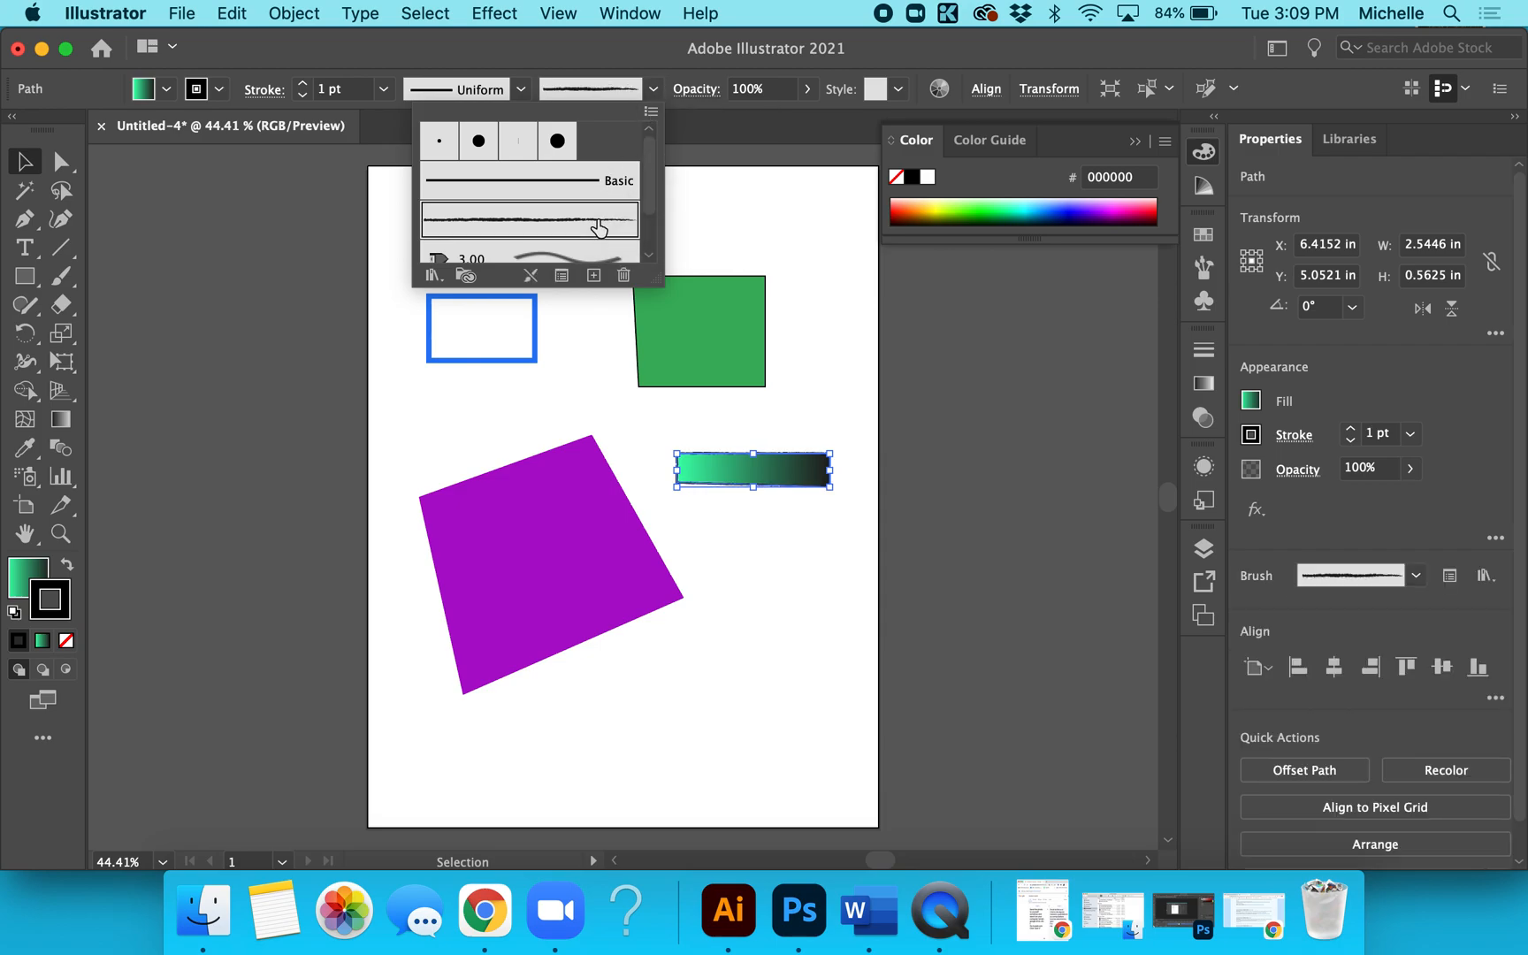
pyautogui.click(846, 353)
pyautogui.click(843, 354)
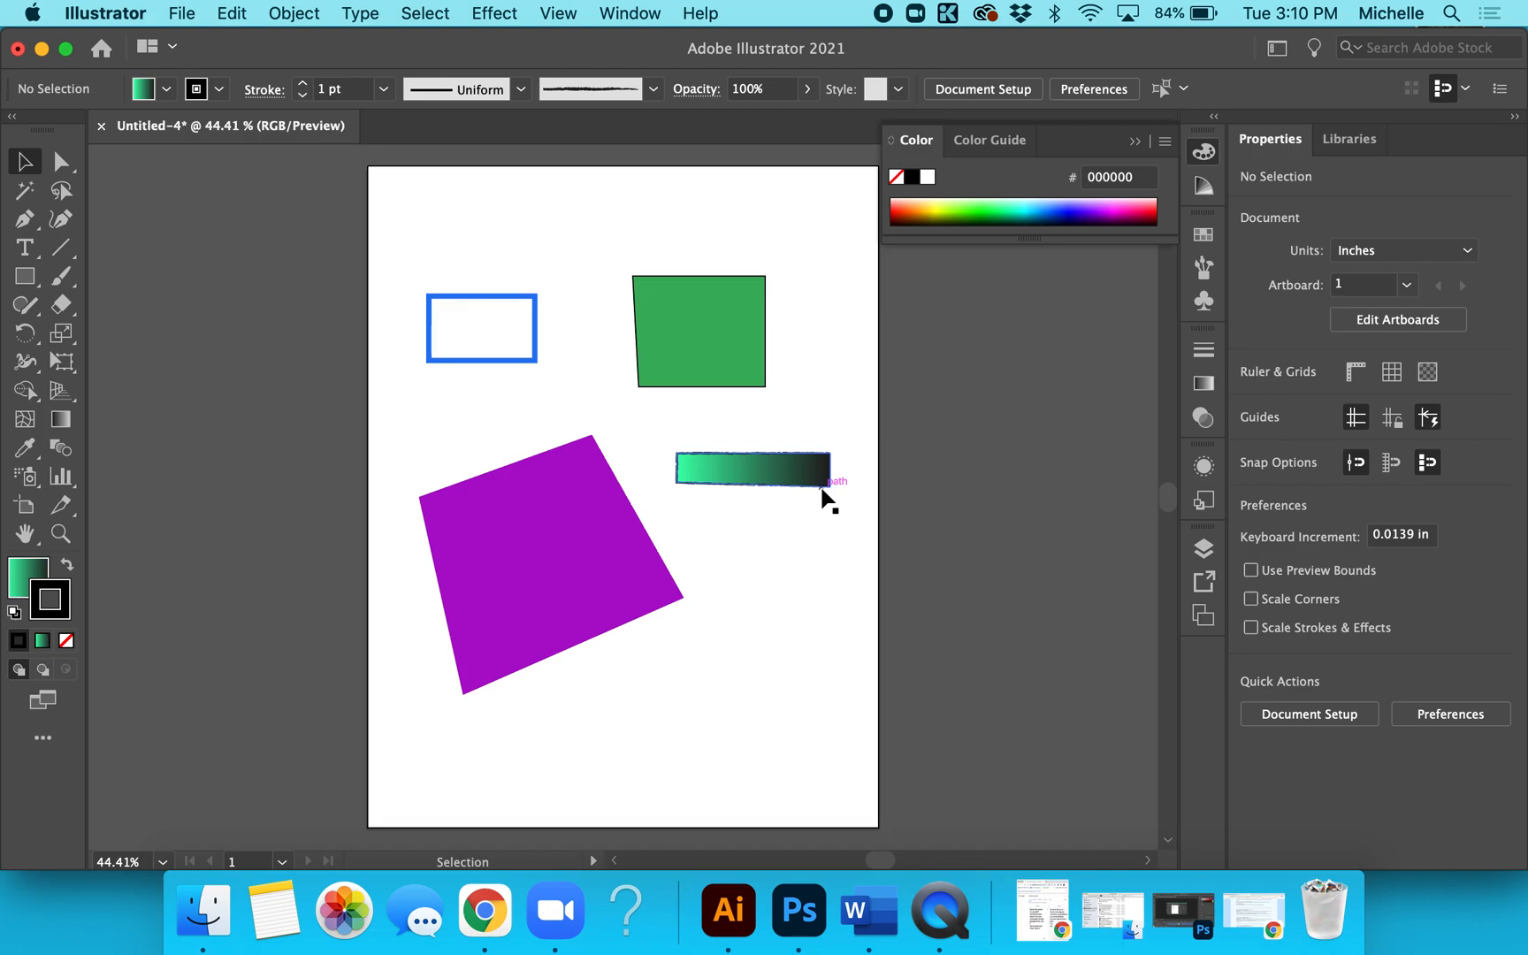
# - Save the document to the Desktop in Adobe Illustrator (ai) format, named "intro activity" plus the author's surname, with the default Illustrator options
pyautogui.click(181, 13)
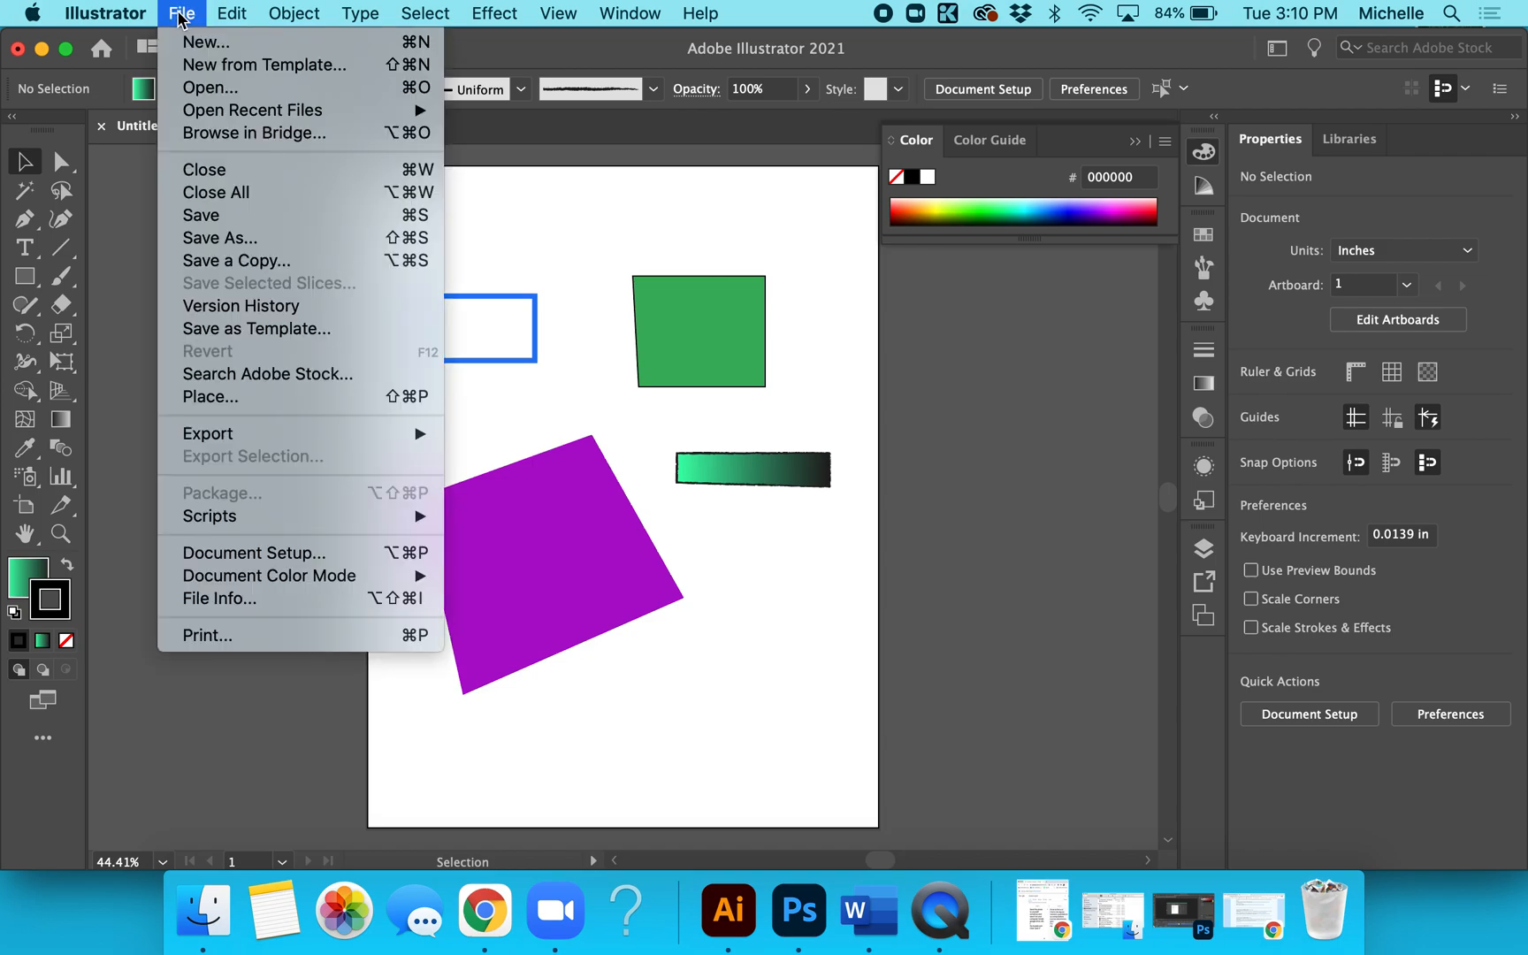
pyautogui.click(214, 239)
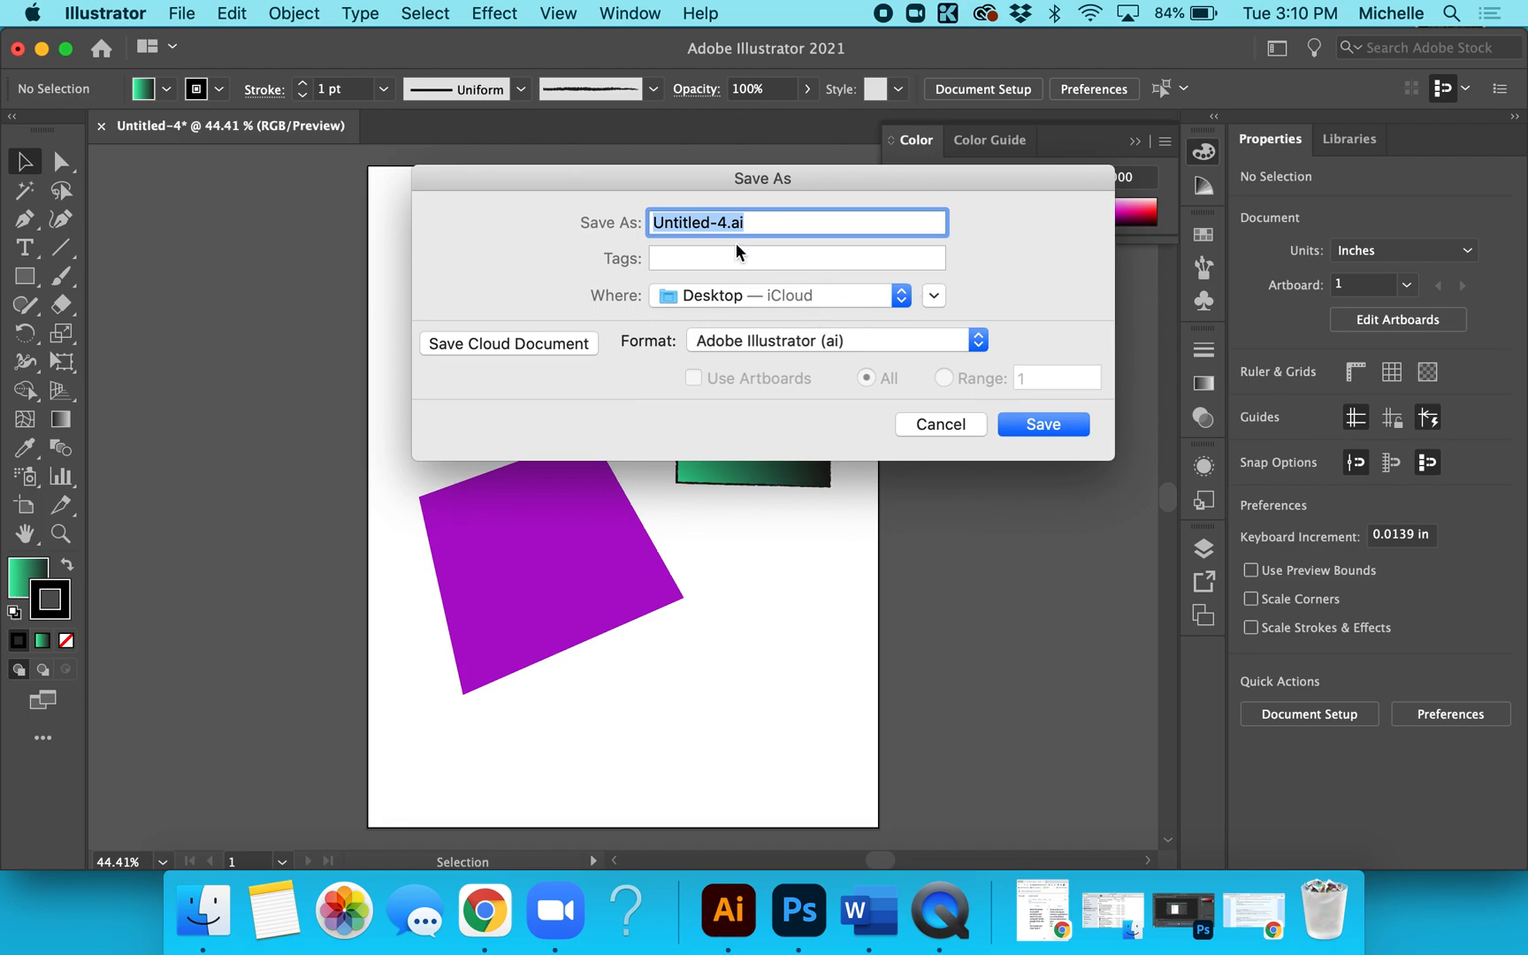
pyautogui.press('BackSpace')
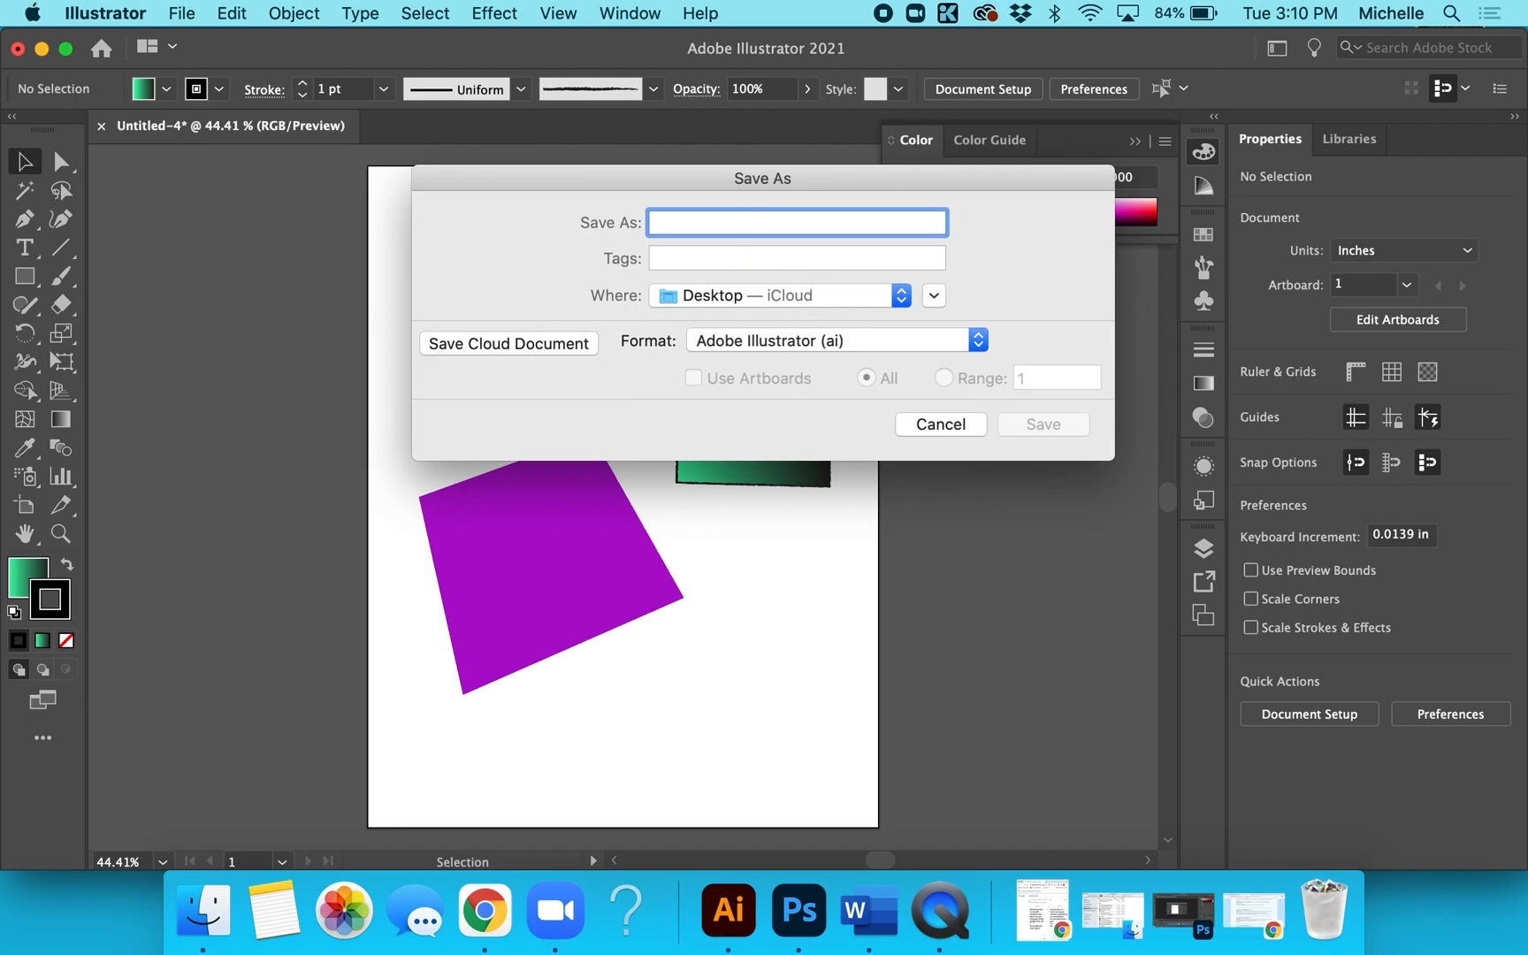
pyautogui.write('intro a')
pyautogui.press('BackSpace')
pyautogui.press('BackSpace')
pyautogui.press('BackSpace')
pyautogui.write('ro activity katz')
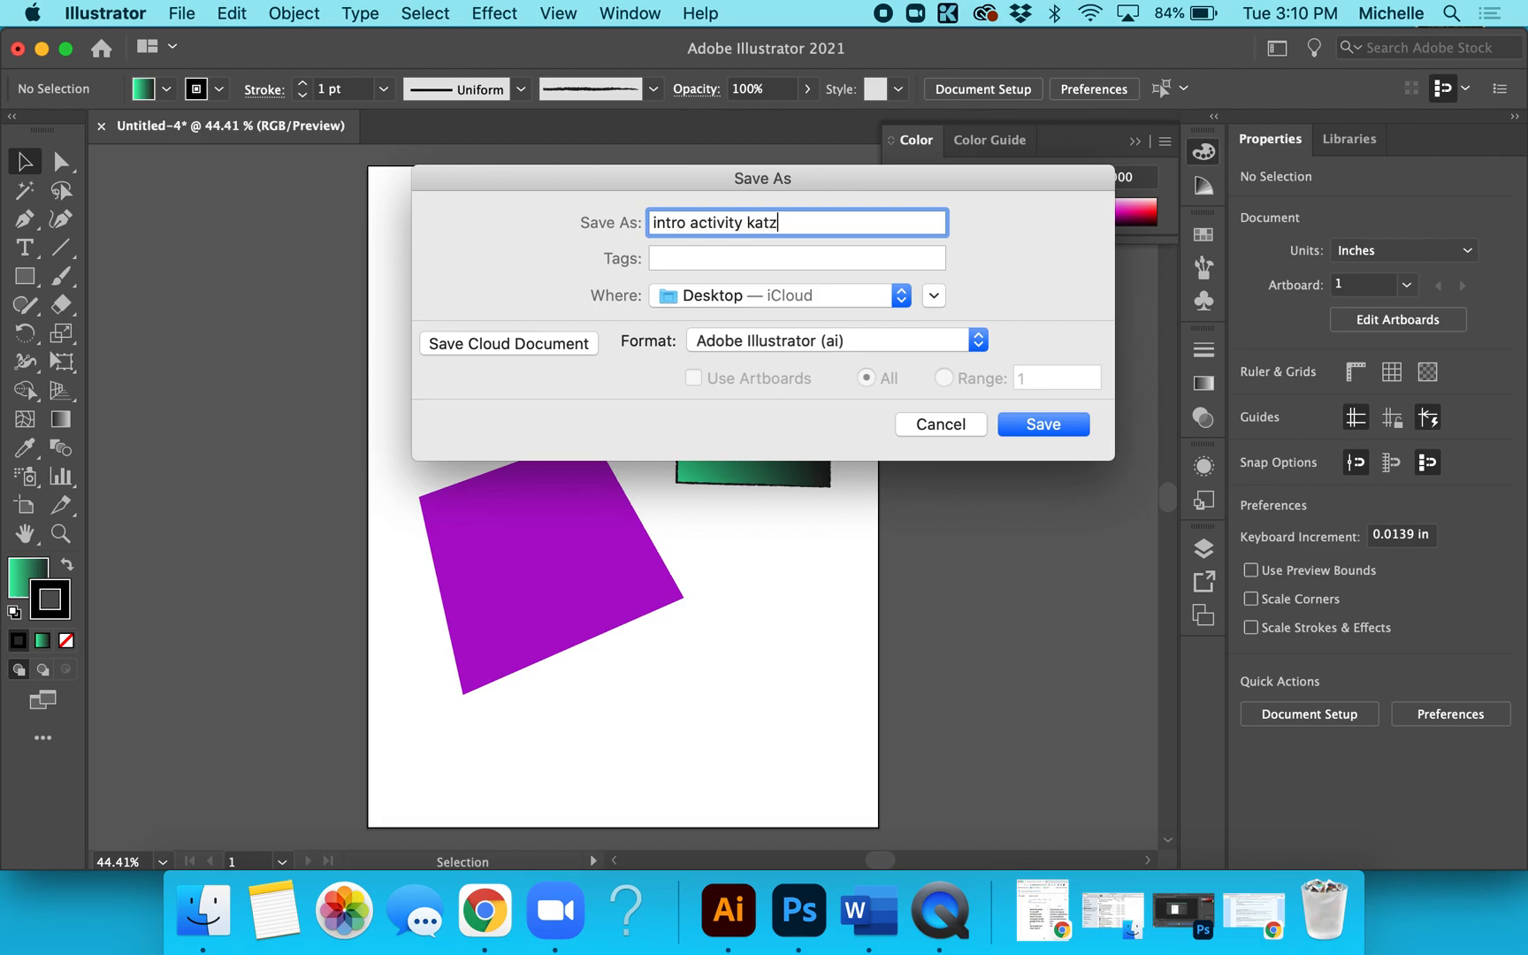
pyautogui.click(1006, 423)
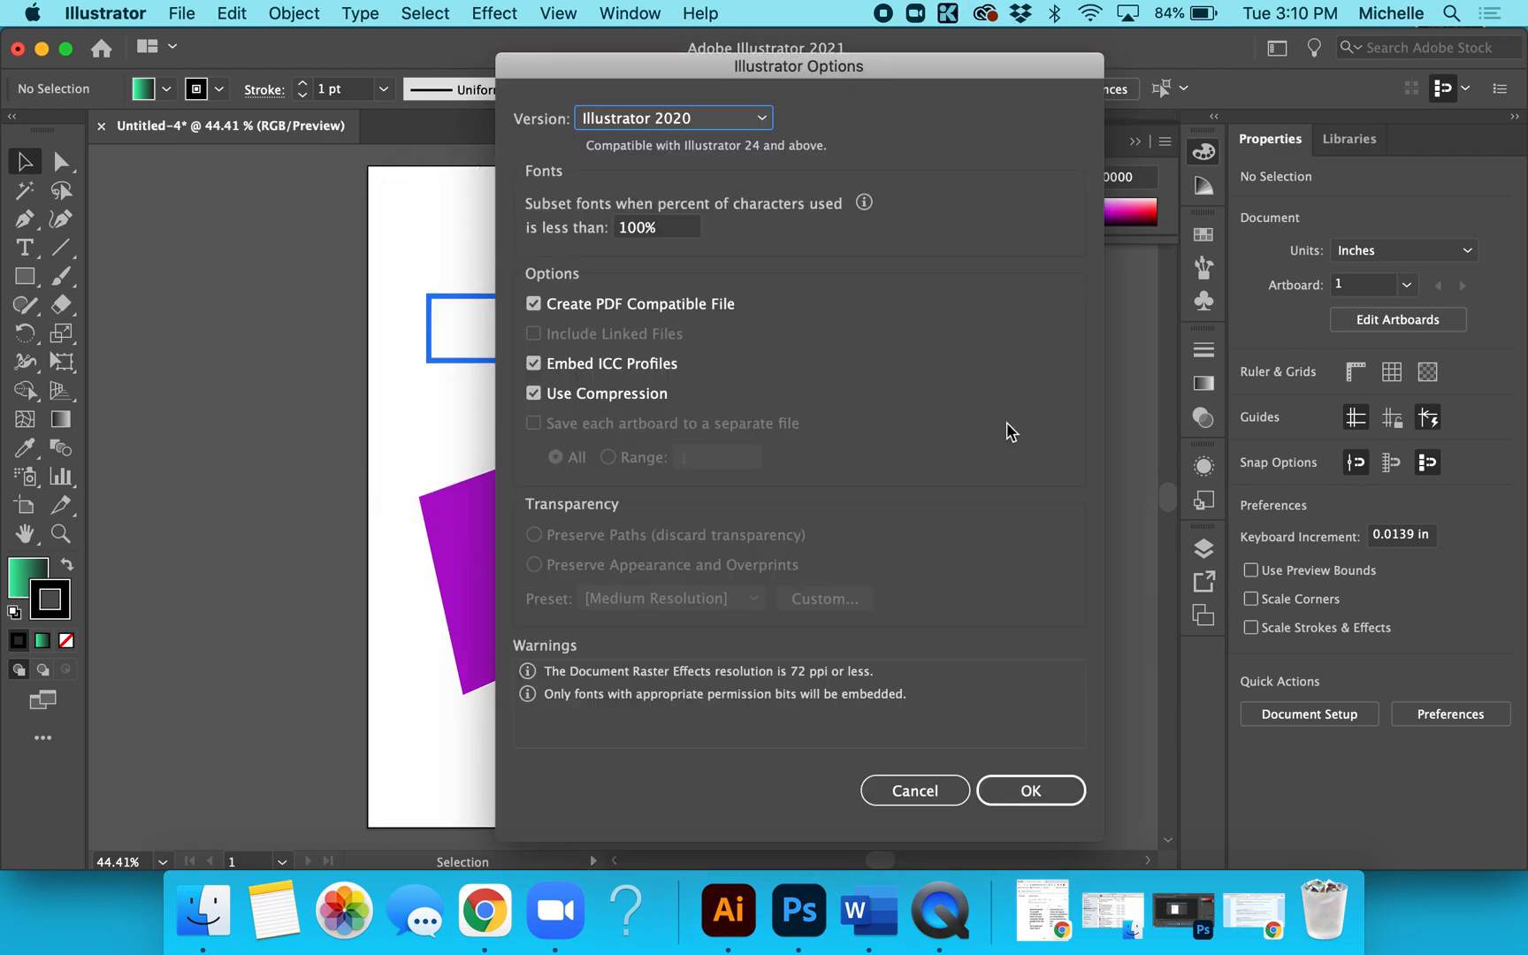
pyautogui.click(1025, 796)
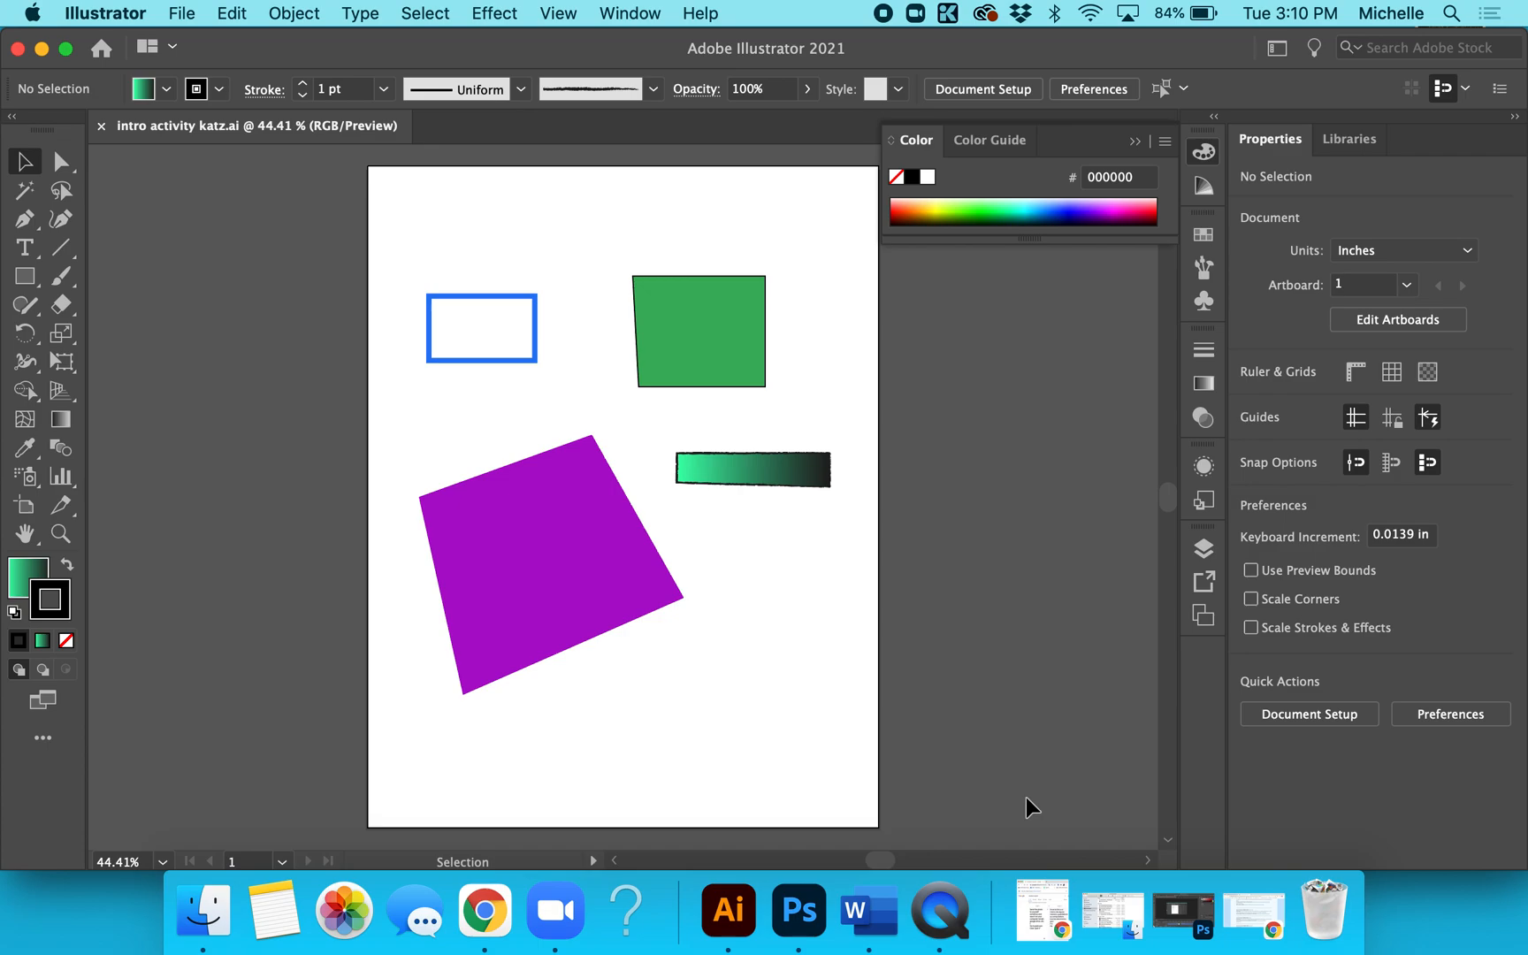
# - Export the artwork to the Desktop in PNG format under the document's existing name
pyautogui.click(181, 13)
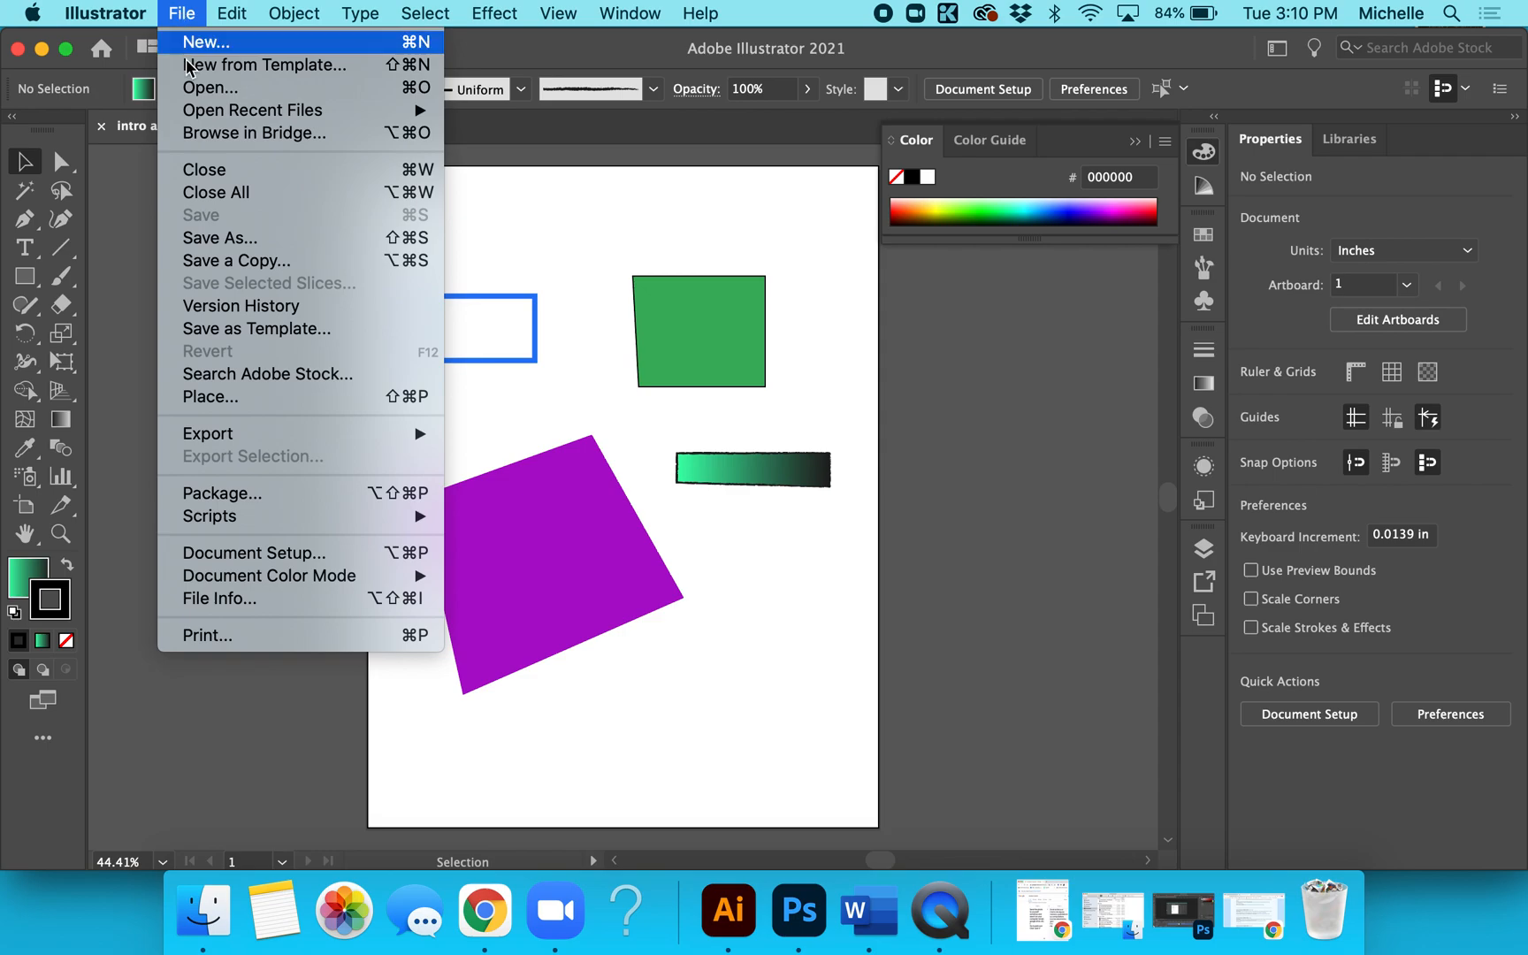
pyautogui.moveTo(237, 433)
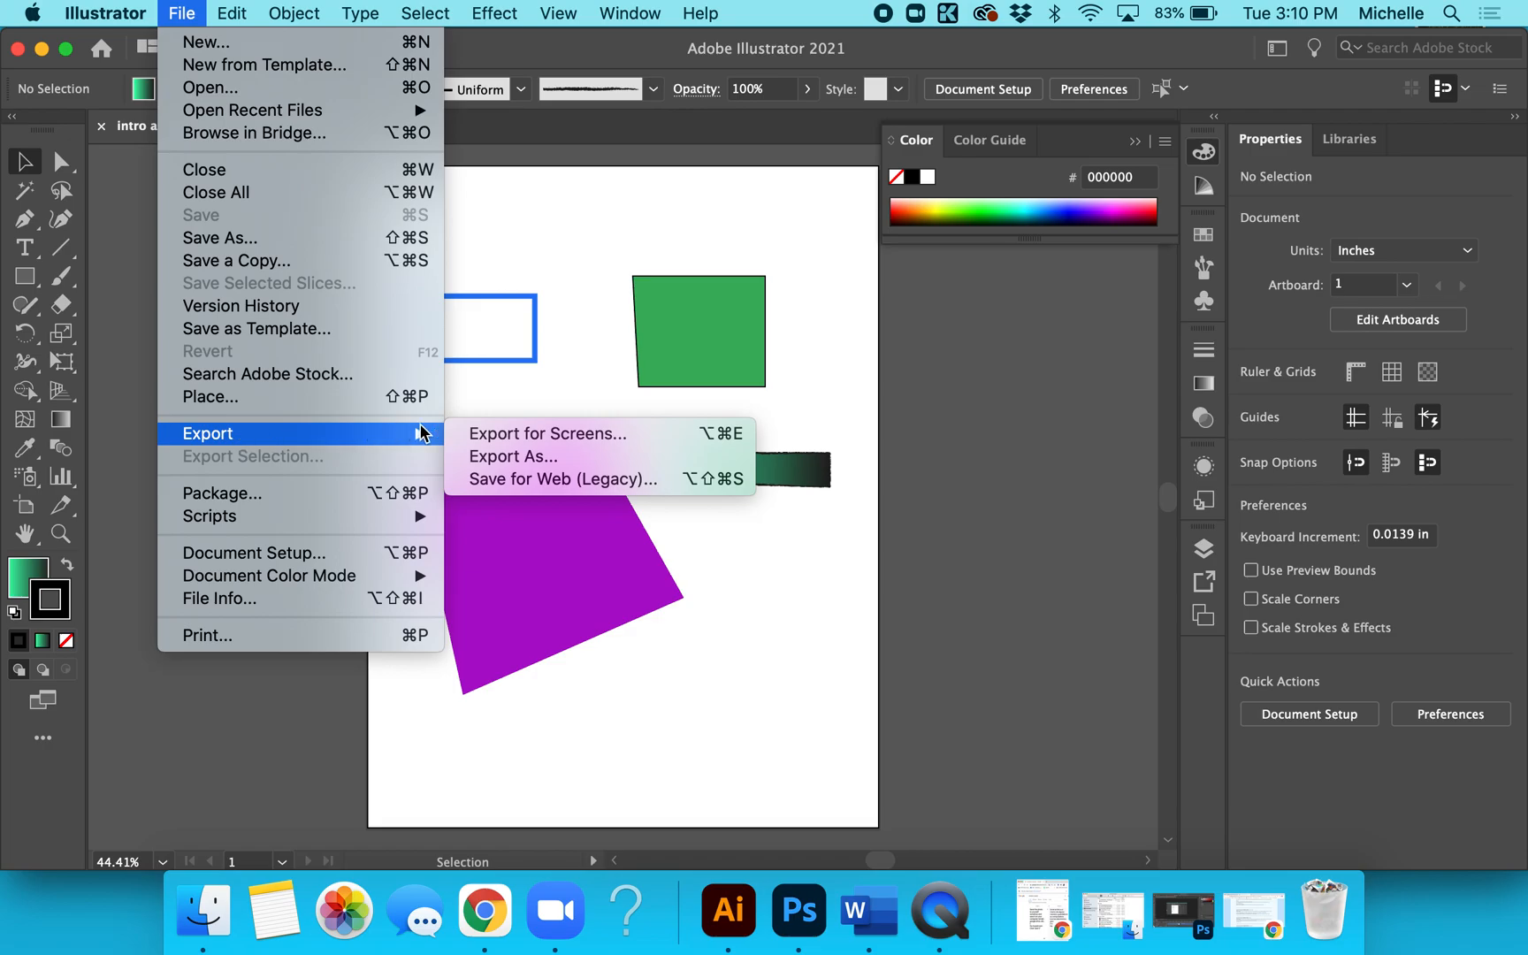
pyautogui.click(497, 457)
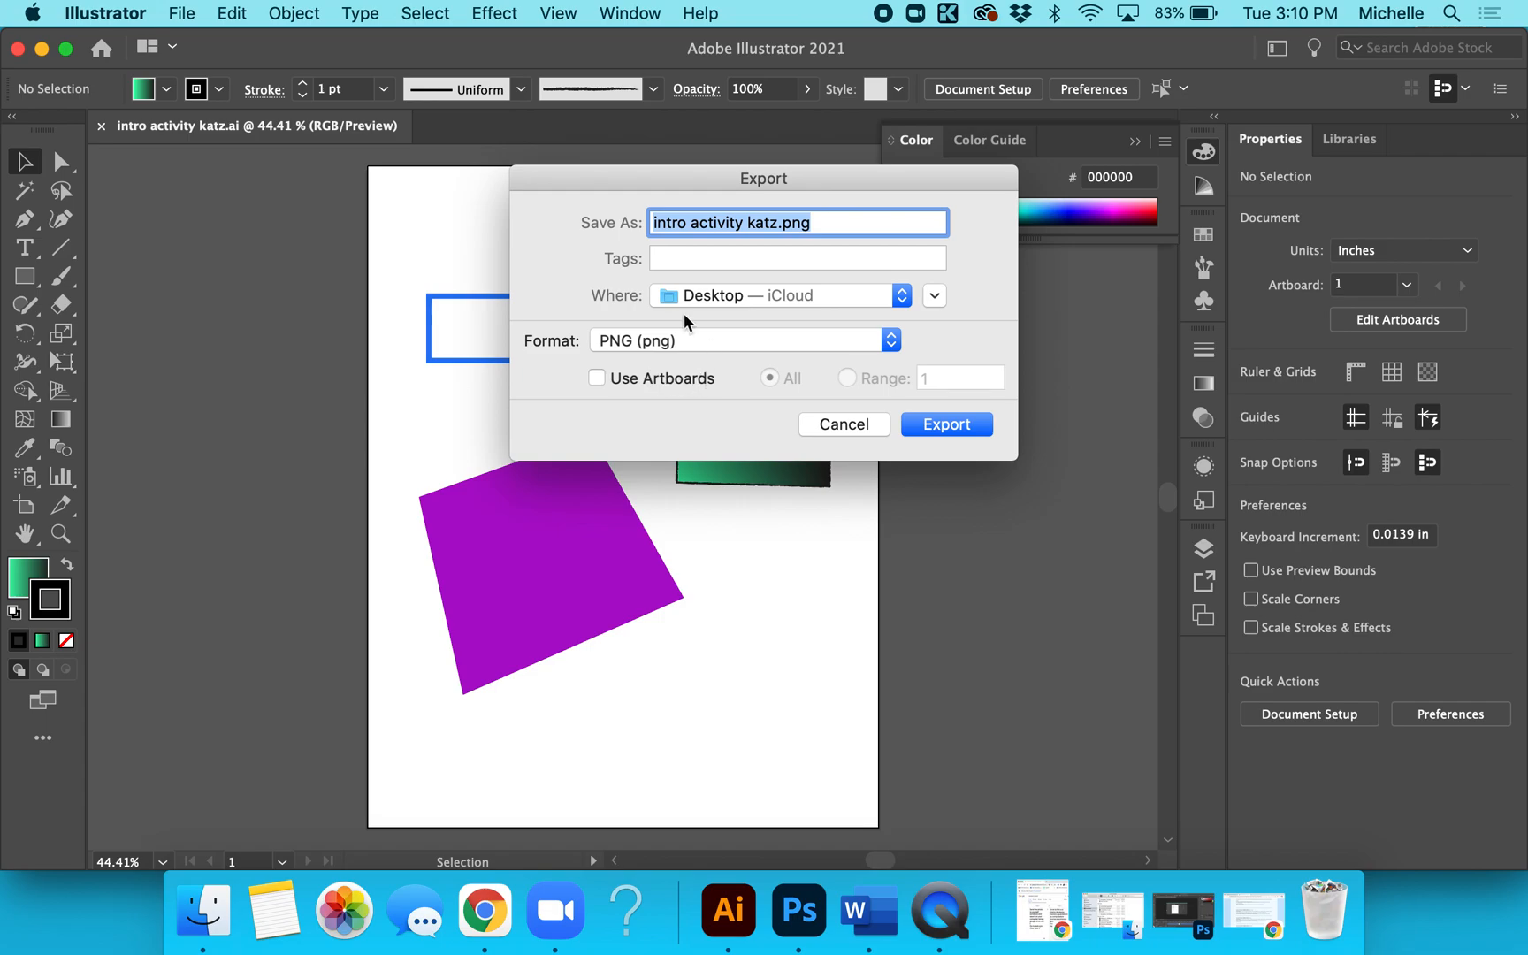
pyautogui.click(679, 343)
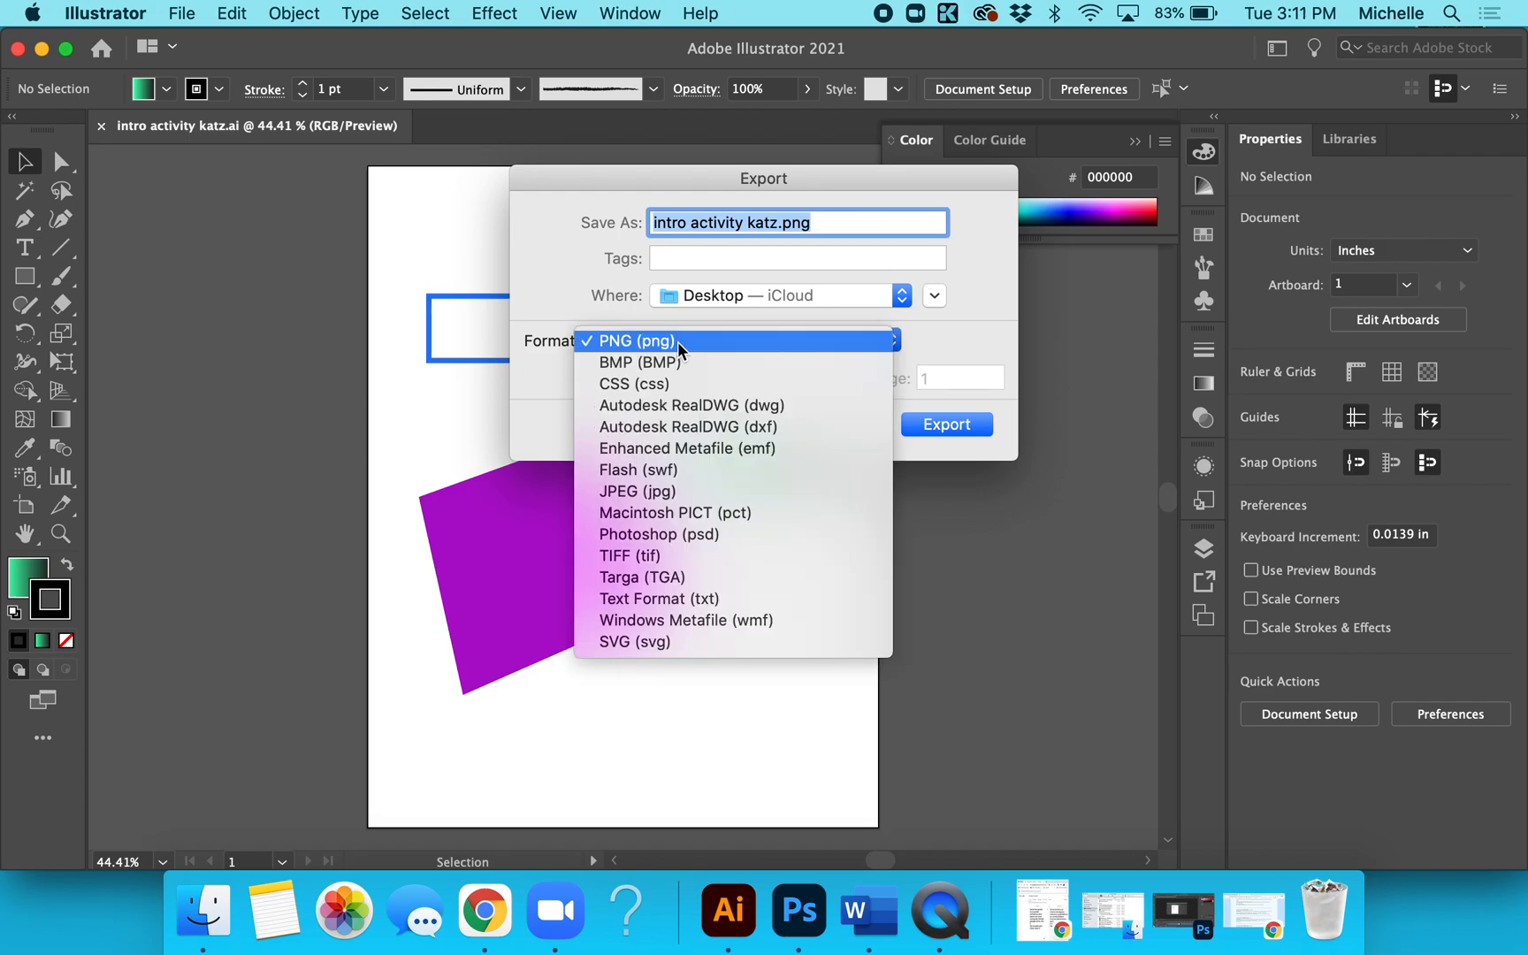
pyautogui.click(677, 342)
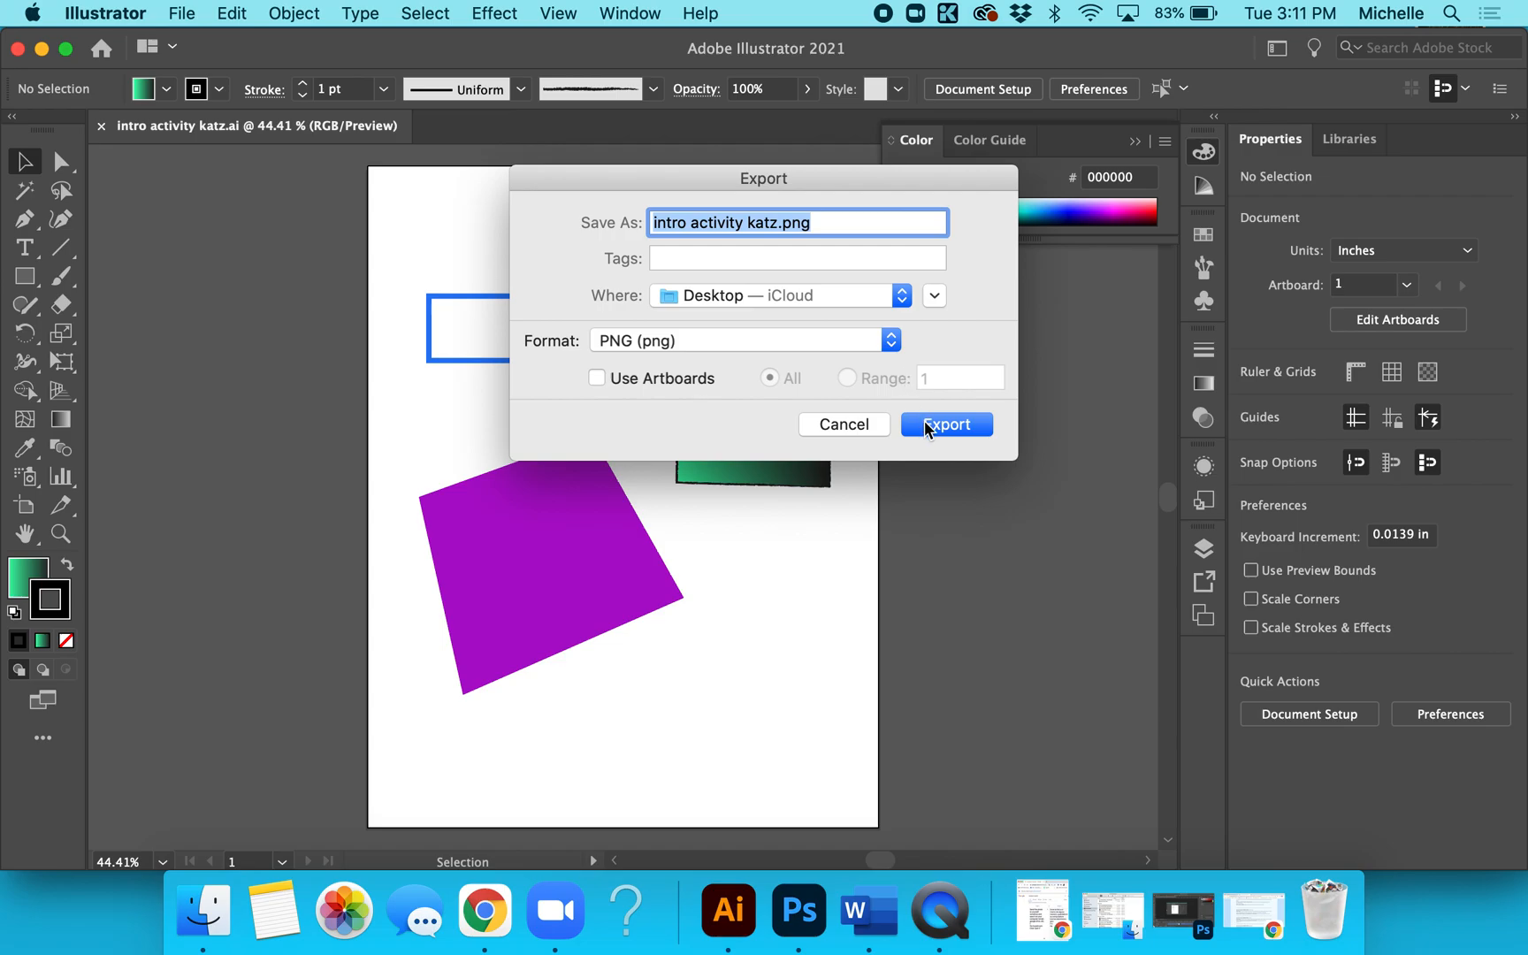